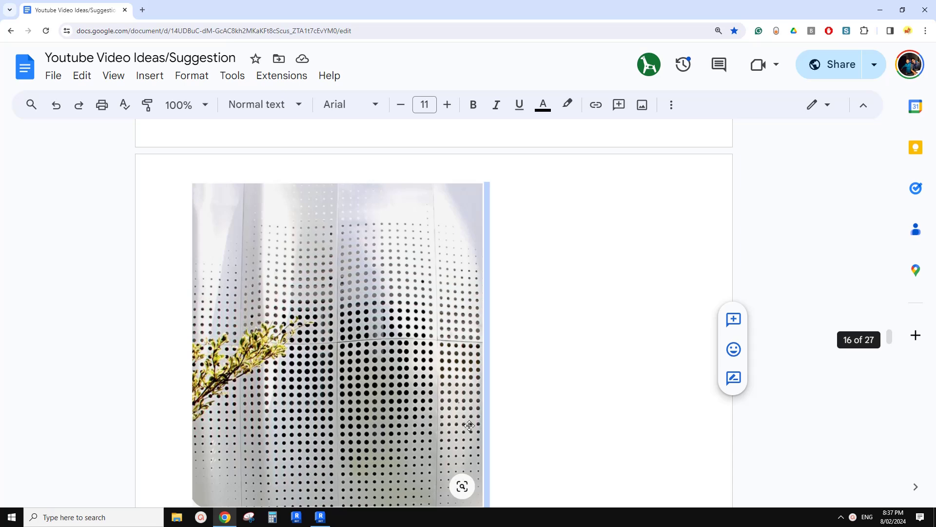
# Examine the curtain wall panel request in the document, including the adaptive-hole photo and the written replies below it
pyautogui.scroll(-4, 579, 397)
pyautogui.scroll(2, 479, 374)
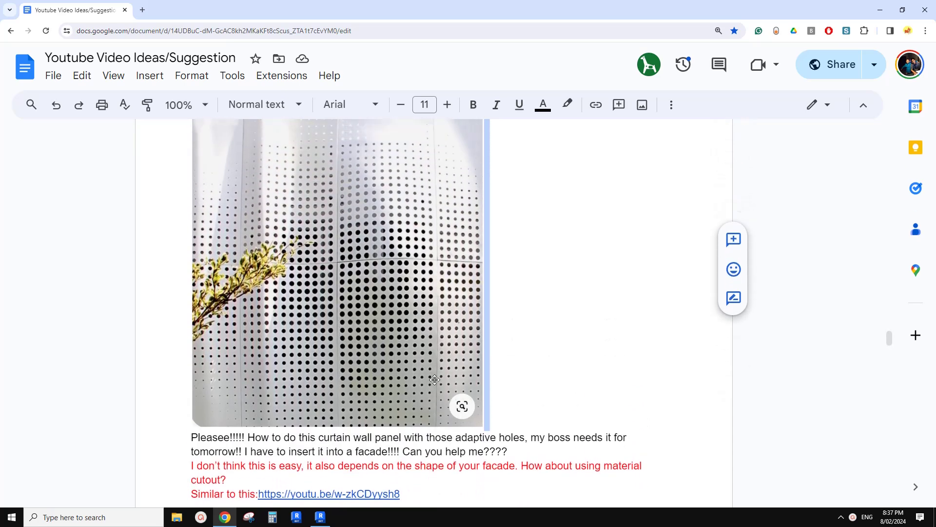
pyautogui.scroll(1, 494, 385)
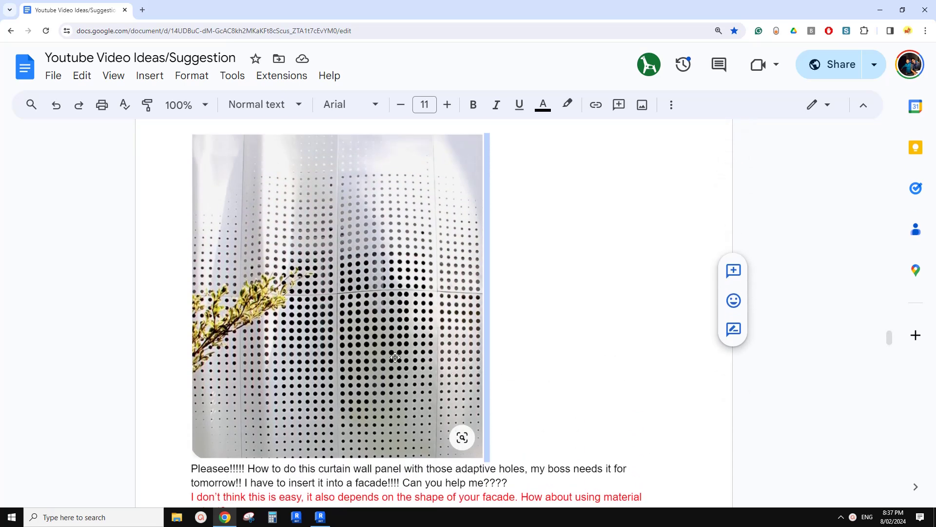
pyautogui.scroll(-3, 398, 335)
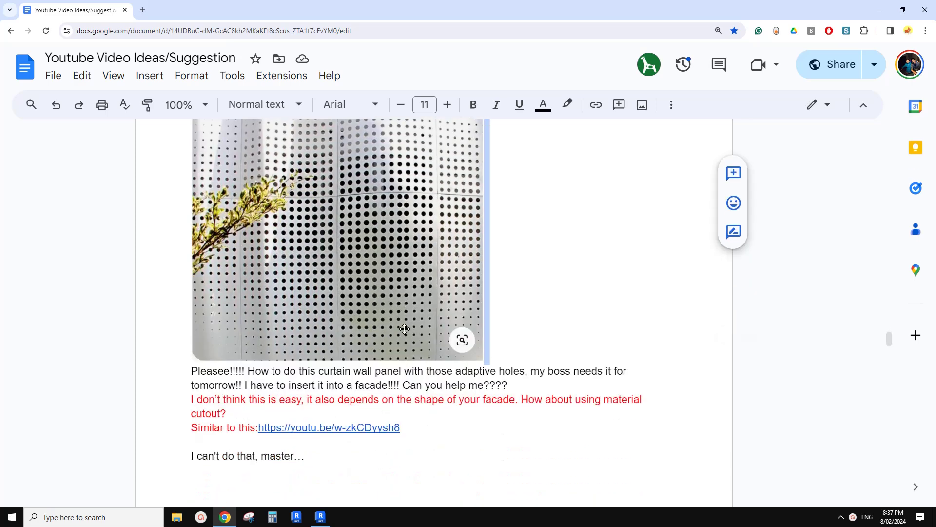
pyautogui.scroll(1, 400, 349)
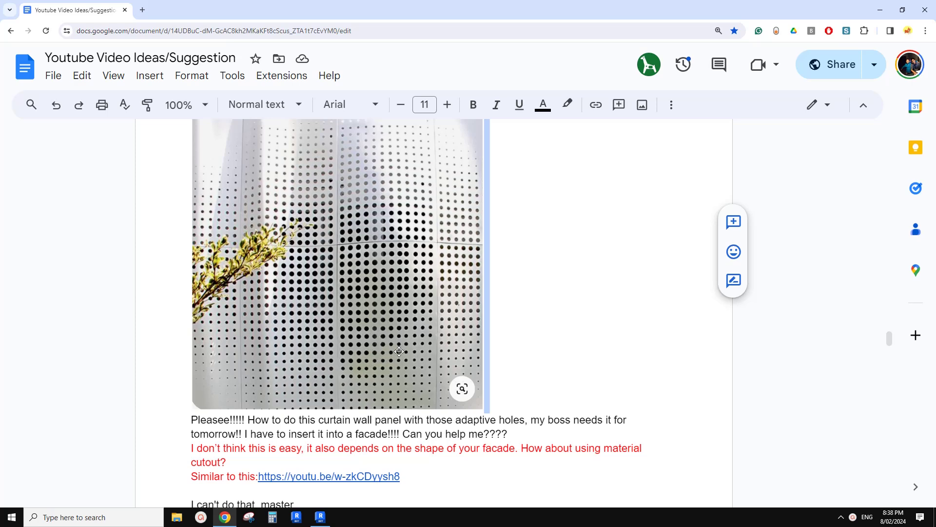
pyautogui.scroll(-2, 393, 352)
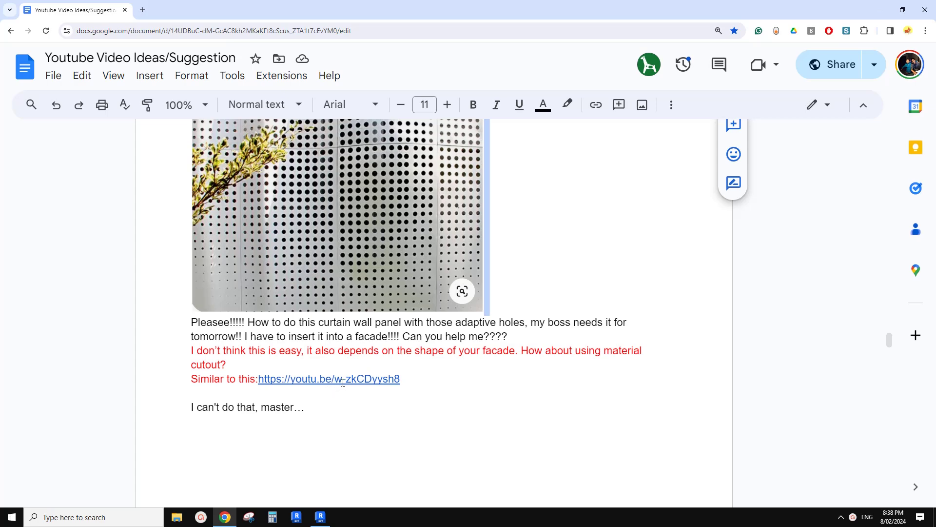
pyautogui.scroll(-1, 343, 383)
pyautogui.scroll(2, 341, 385)
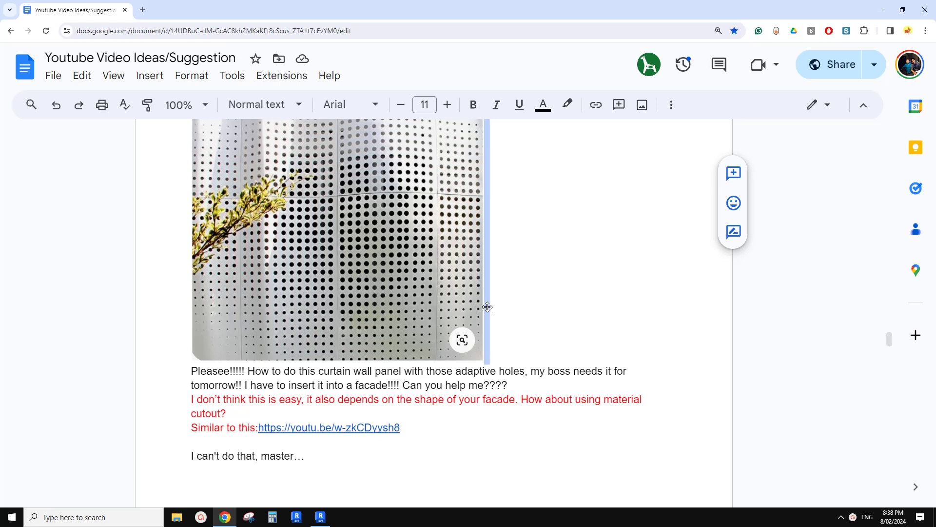
pyautogui.scroll(2, 464, 294)
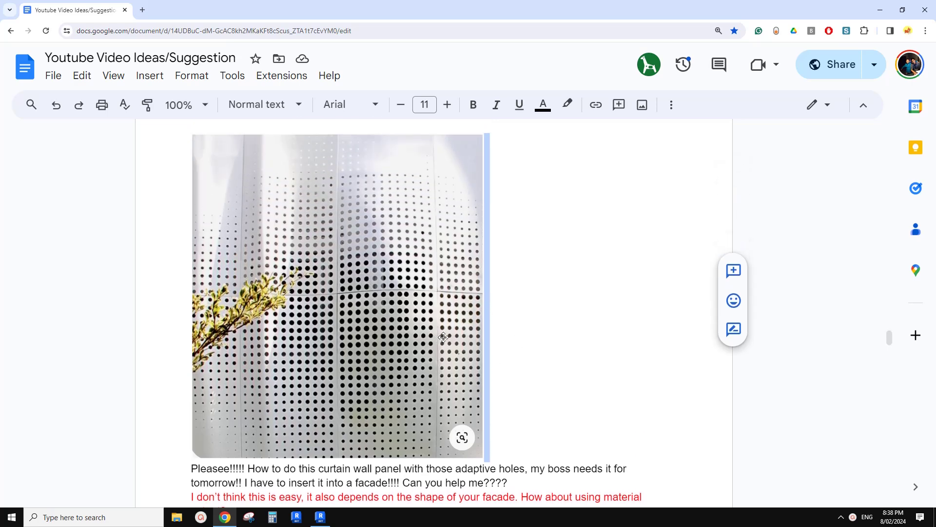
pyautogui.scroll(-1, 443, 336)
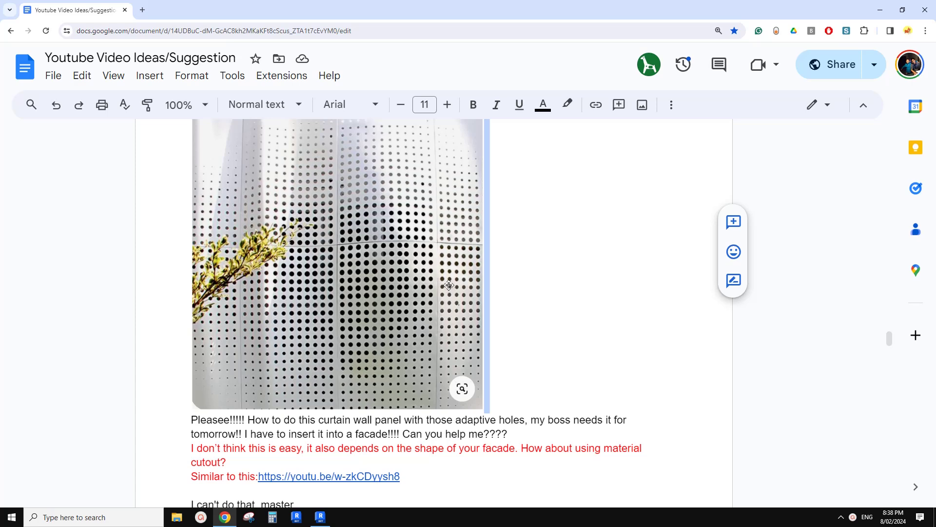
pyautogui.scroll(2, 461, 318)
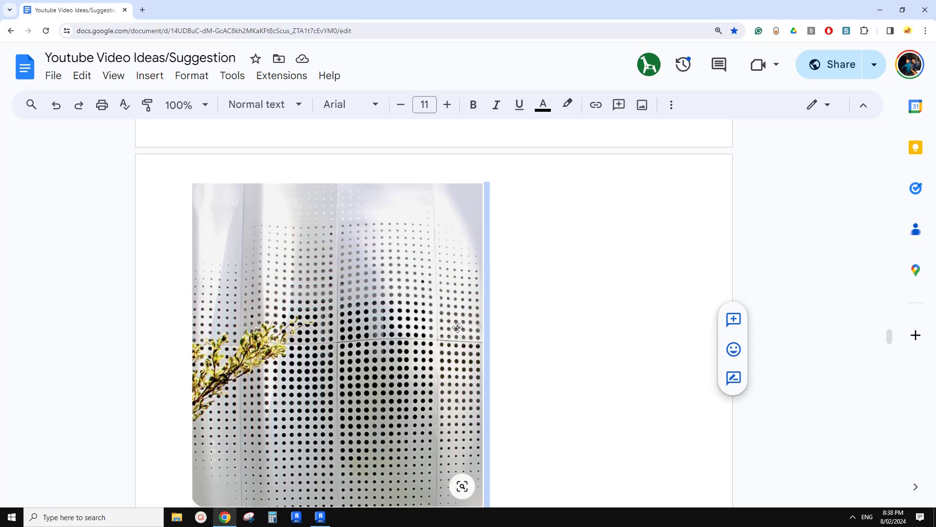
pyautogui.scroll(4, 458, 327)
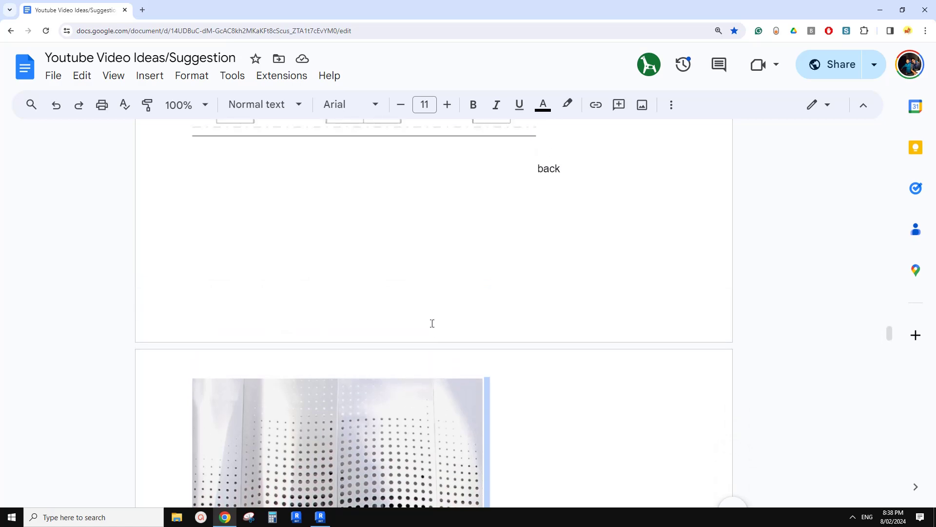
pyautogui.scroll(-7, 414, 312)
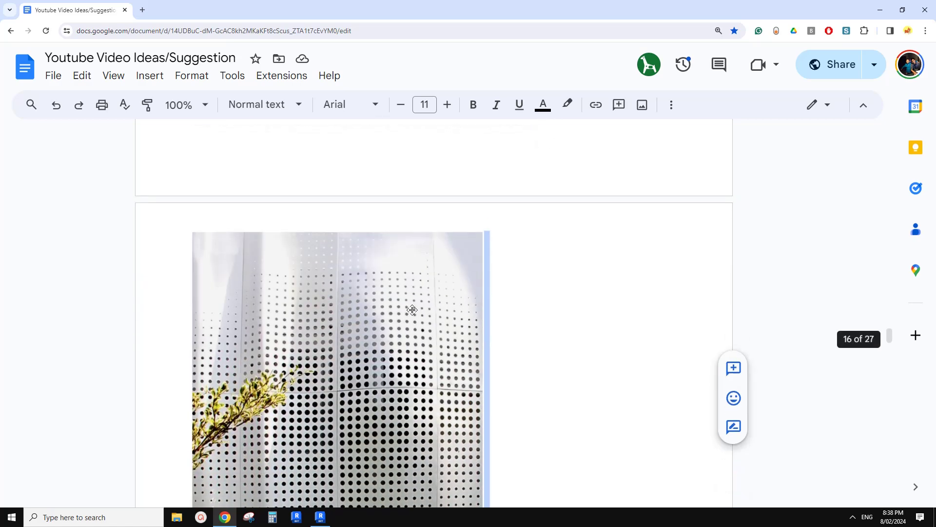
pyautogui.scroll(1, 429, 336)
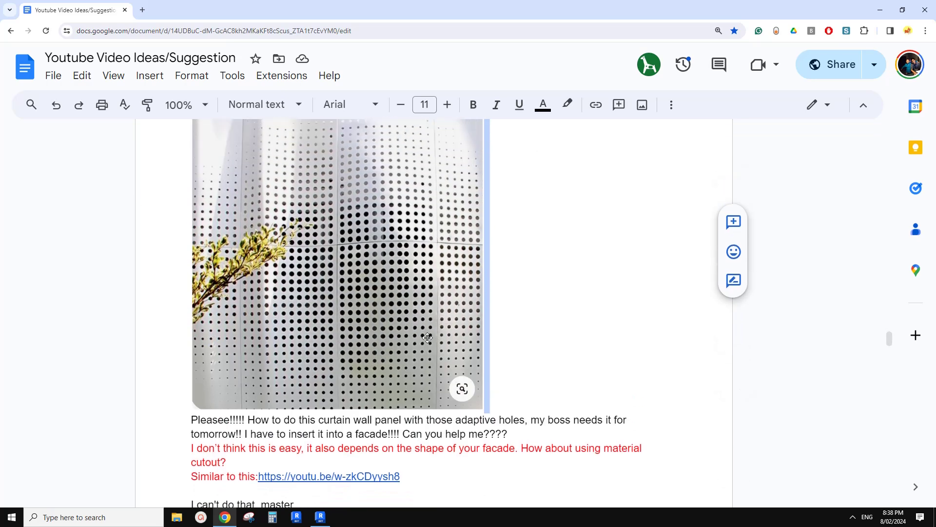
# Examine the request to recreate the Rhino model as a Revit family, including its 3D, side, front and back drawings
pyautogui.scroll(12, 423, 338)
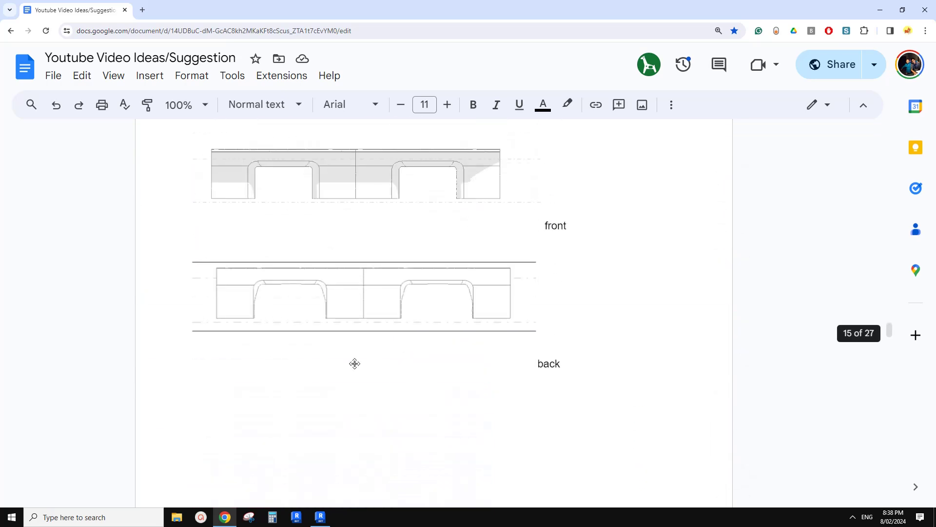
pyautogui.scroll(7, 357, 364)
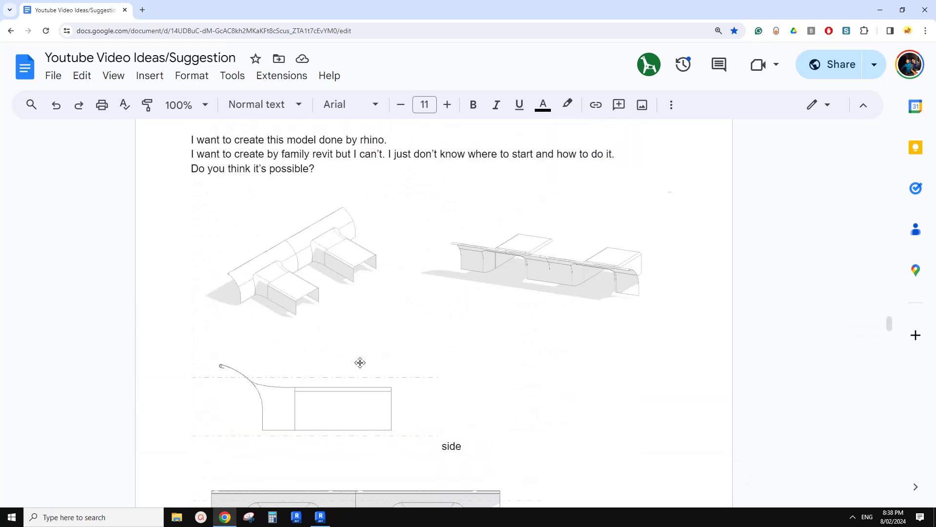
pyautogui.scroll(1, 360, 359)
pyautogui.scroll(-4, 351, 318)
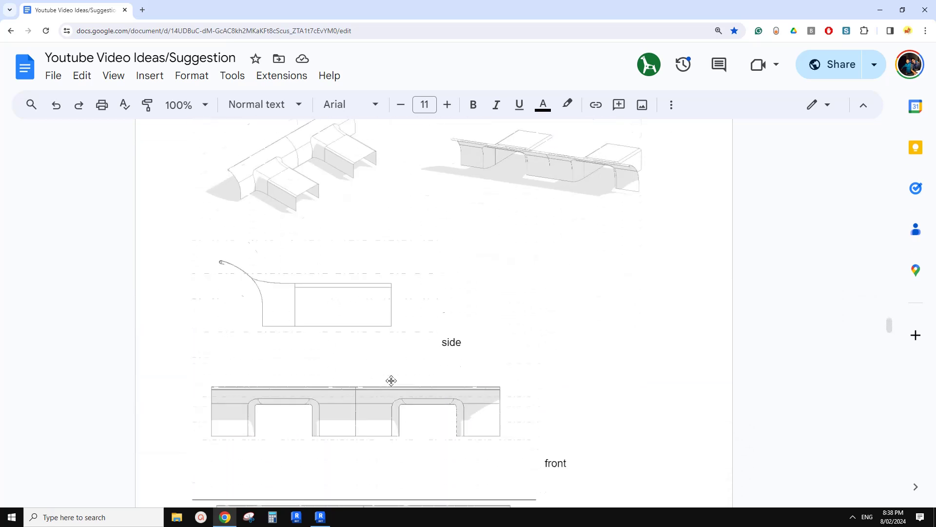
pyautogui.scroll(-2, 376, 380)
pyautogui.scroll(4, 337, 332)
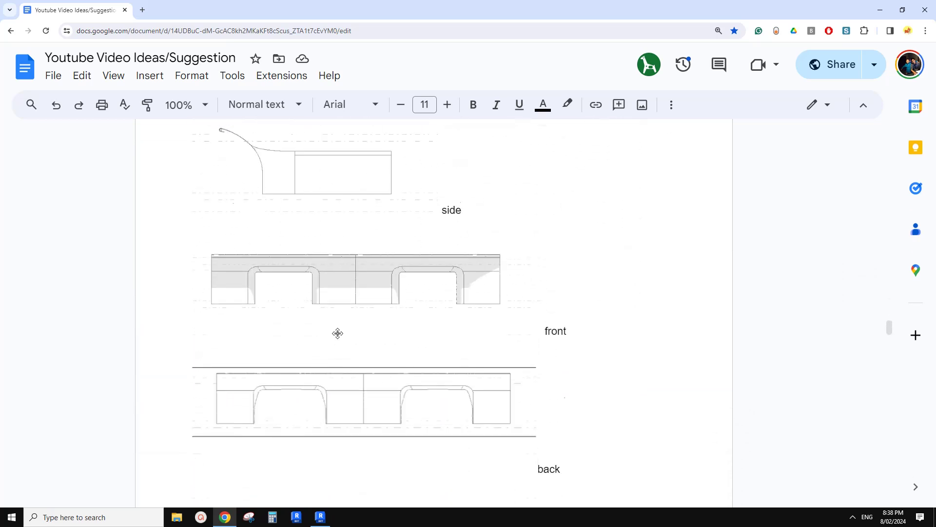
pyautogui.scroll(2, 302, 244)
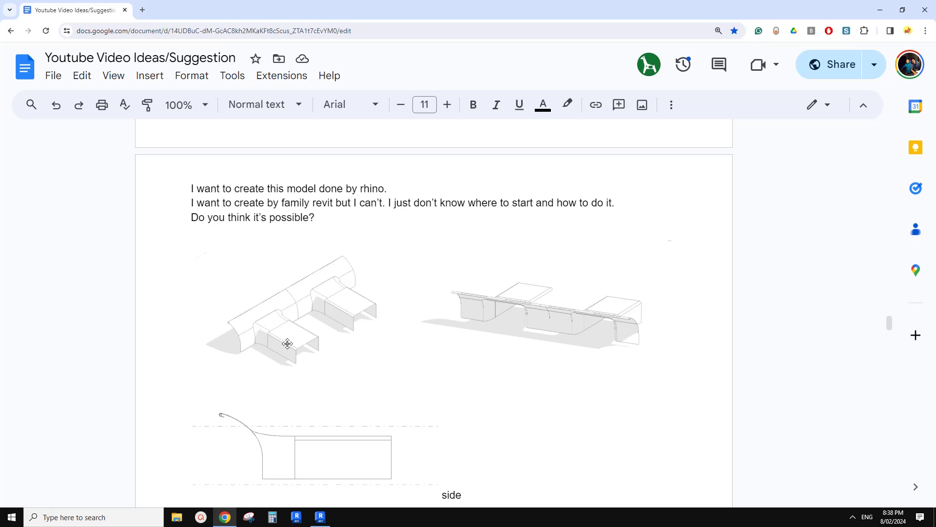
pyautogui.click(320, 516)
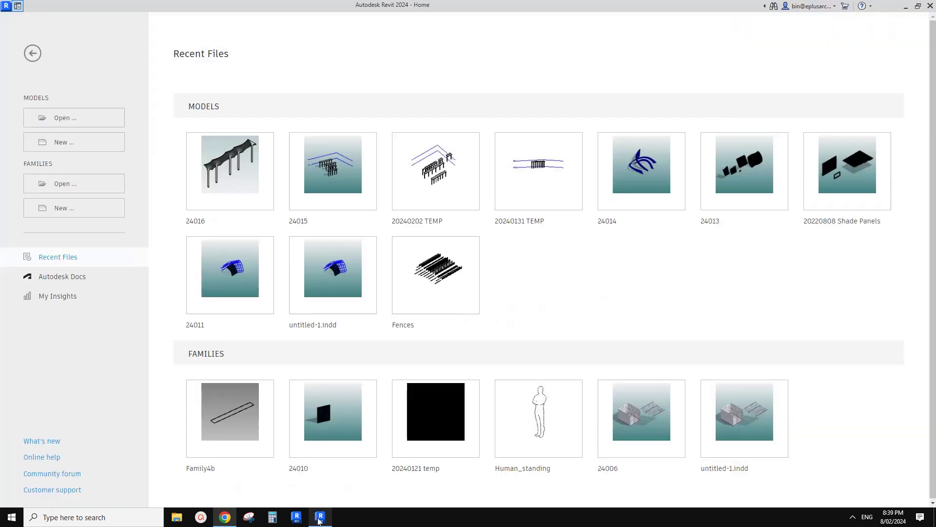
pyautogui.click(224, 516)
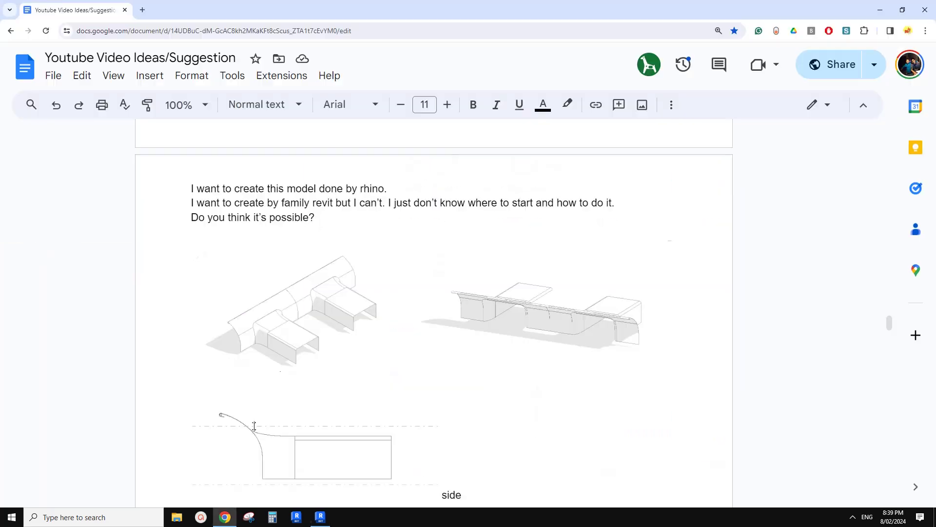
pyautogui.scroll(-2, 281, 324)
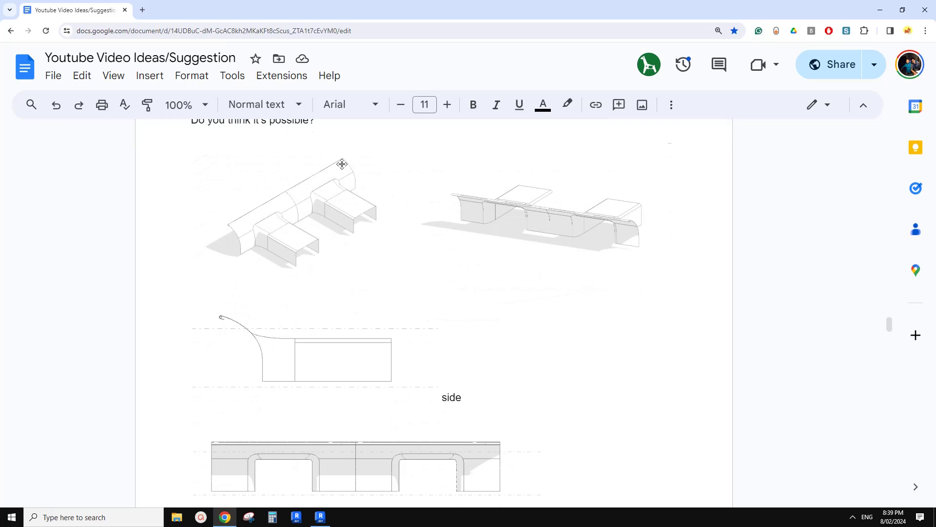
pyautogui.scroll(-3, 345, 386)
# Switch to Revit and create a new family from the template in the Conceptual Mass folder
pyautogui.hotkey('alt', 'Tab')
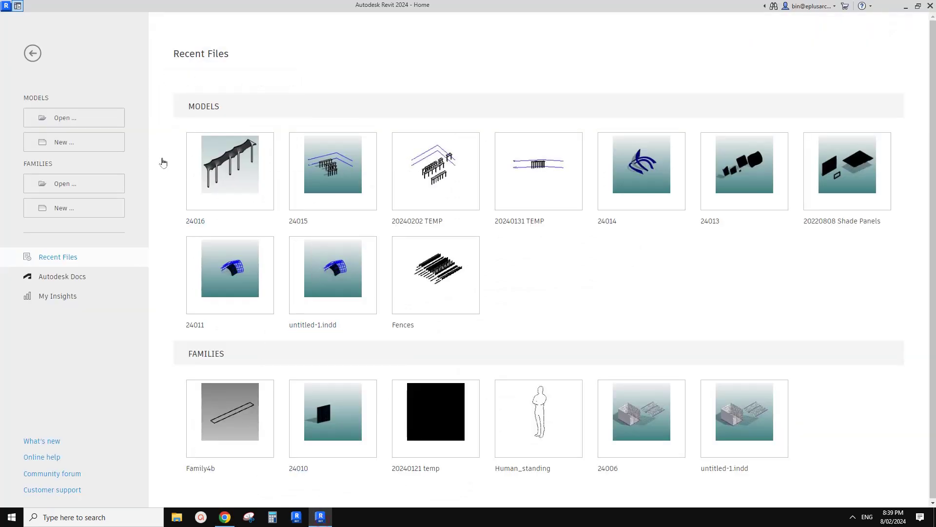
pyautogui.click(80, 204)
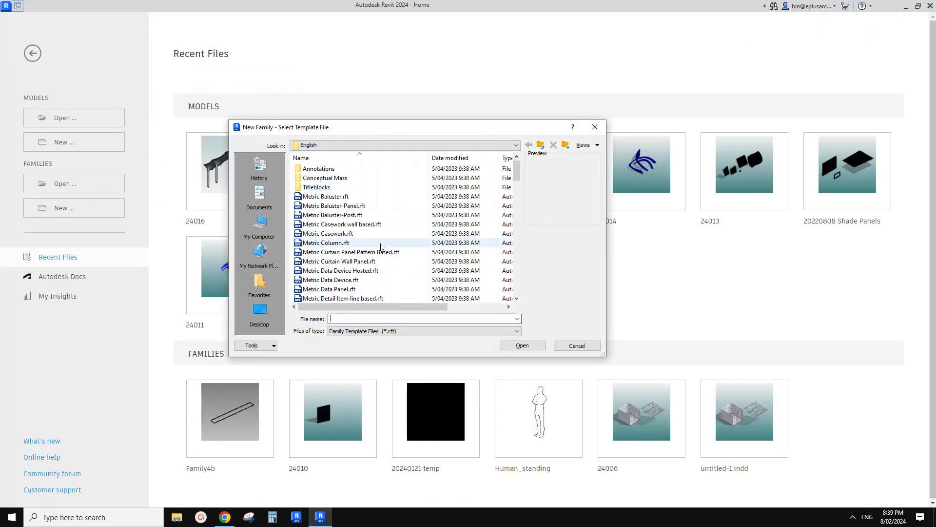
pyautogui.click(299, 186)
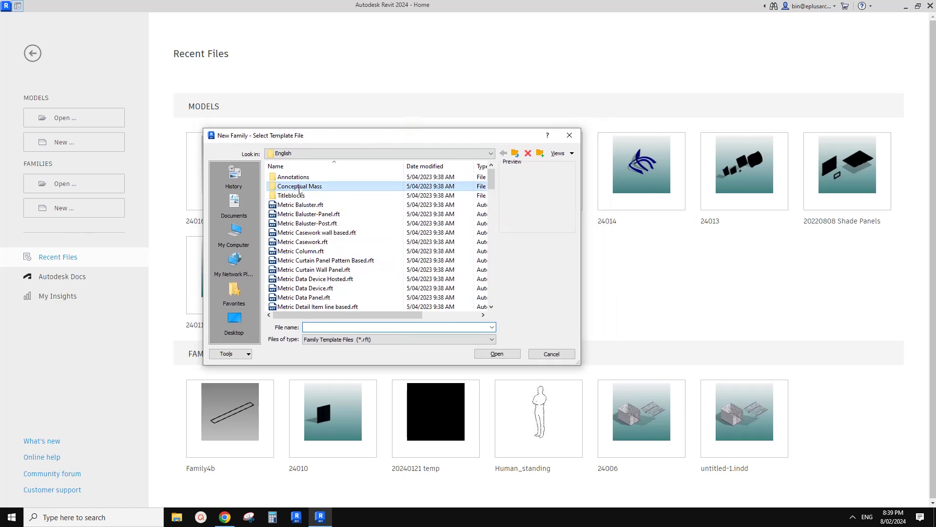
pyautogui.doubleClick(299, 186)
pyautogui.doubleClick(313, 178)
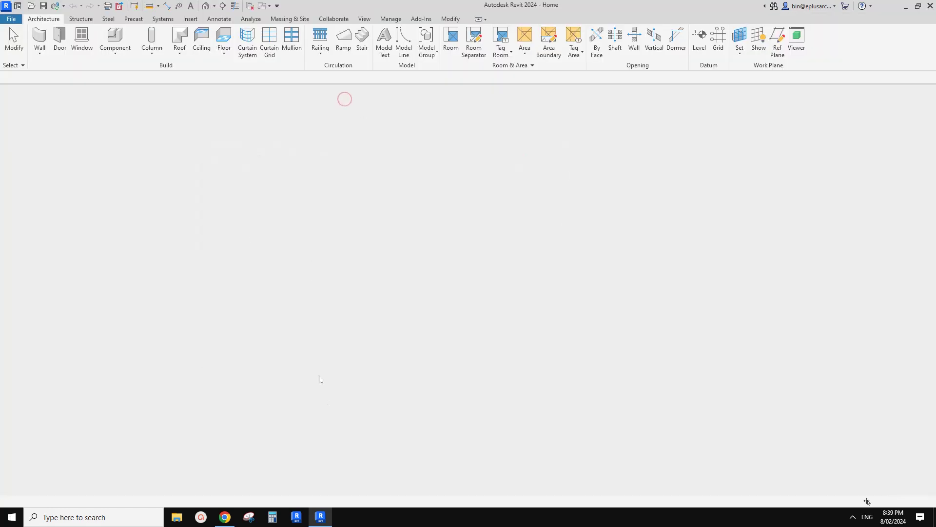
# Switch to the document in Chrome and review the curved model's 3D views and its side and front drawings
pyautogui.click(225, 517)
pyautogui.scroll(4, 309, 372)
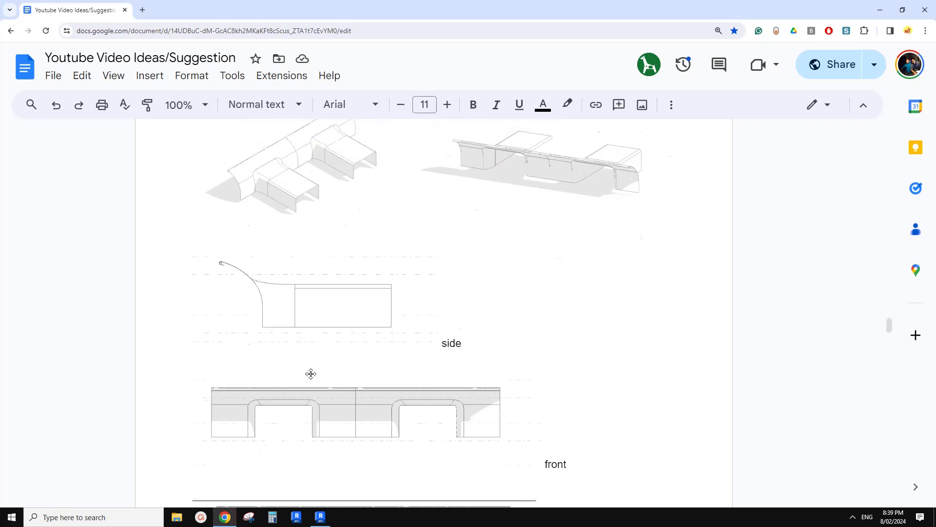
pyautogui.scroll(-2, 302, 341)
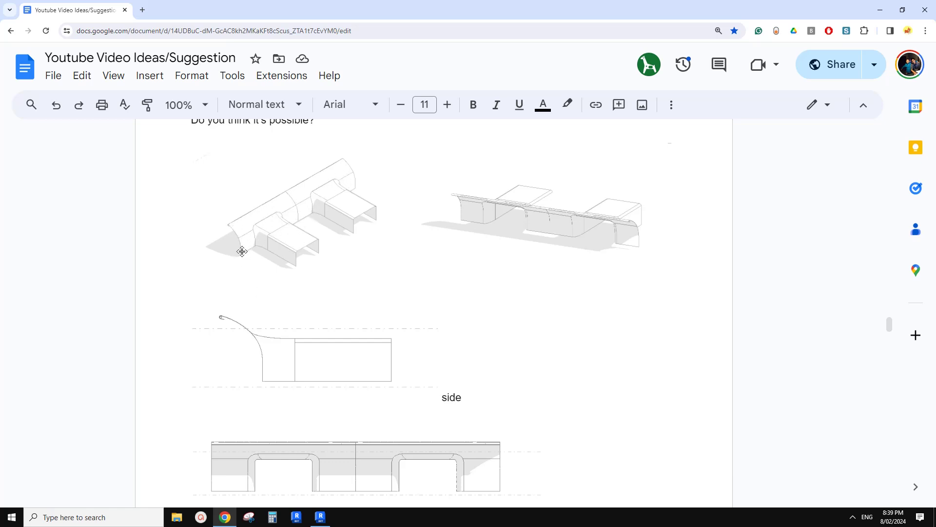
# Switch back to Revit and set reference lines to be drawn on the work plane at Level 1
pyautogui.click(320, 517)
pyautogui.moveTo(442, 330); pyautogui.dragTo(409, 327, button='middle')
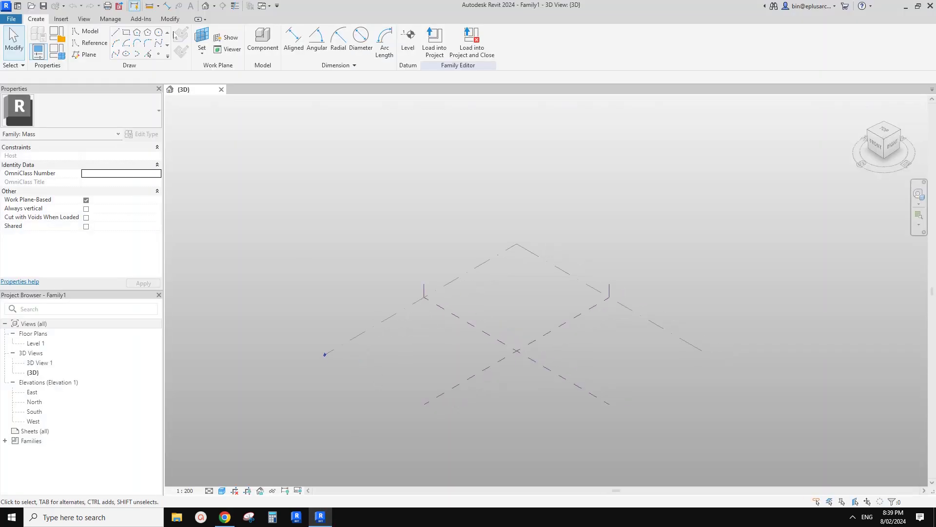
pyautogui.click(96, 43)
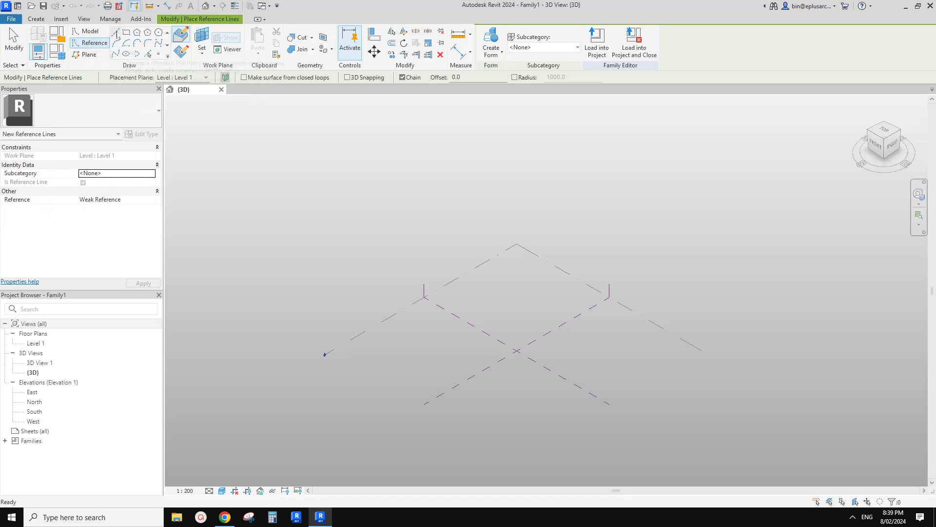
pyautogui.moveTo(462, 279); pyautogui.dragTo(378, 248, button='middle')
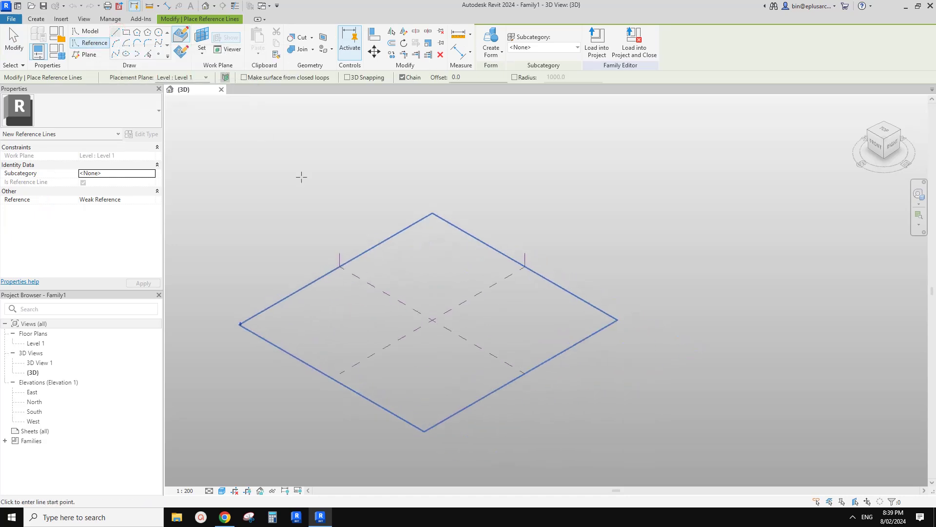
pyautogui.click(181, 51)
pyautogui.press('Escape')
pyautogui.press('Escape')
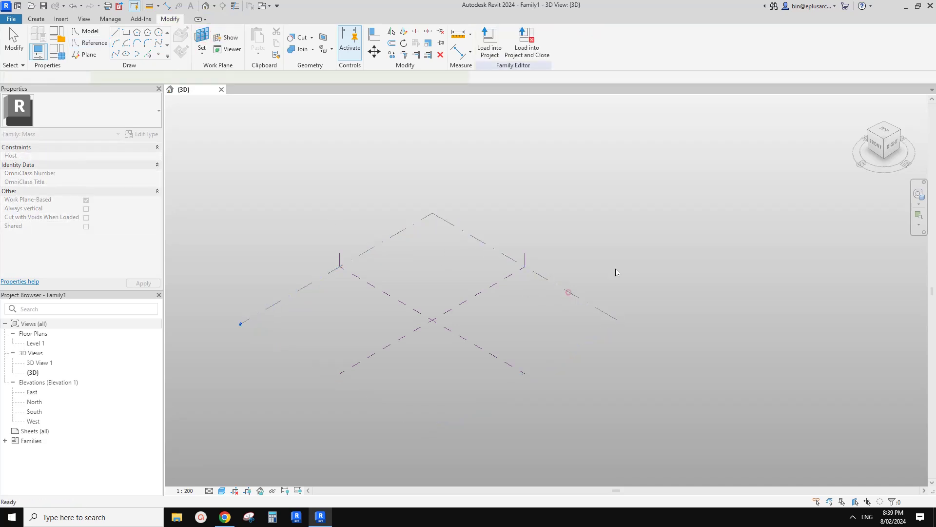
# Draw a reference line about 53000 mm long on Level 1, parallel to one of the centre reference planes
pyautogui.press('Return')
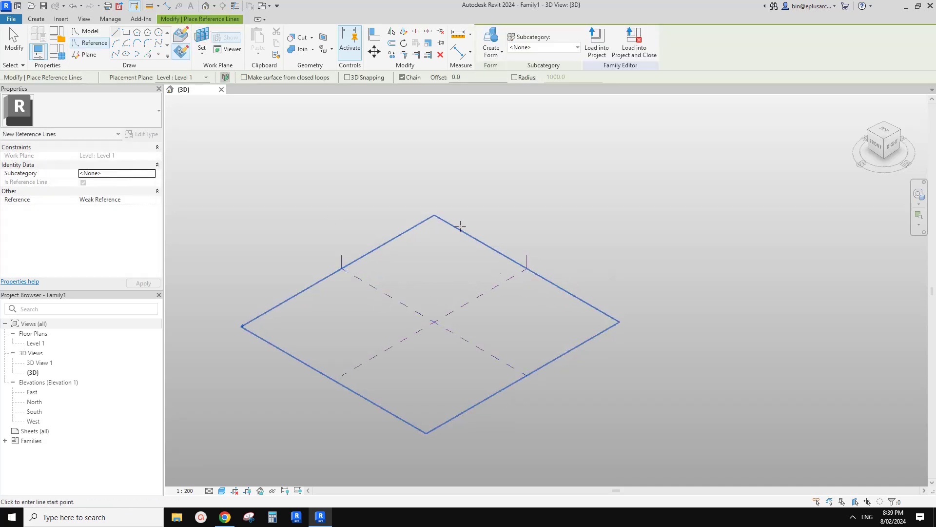
pyautogui.scroll(2, 426, 300)
pyautogui.click(332, 340)
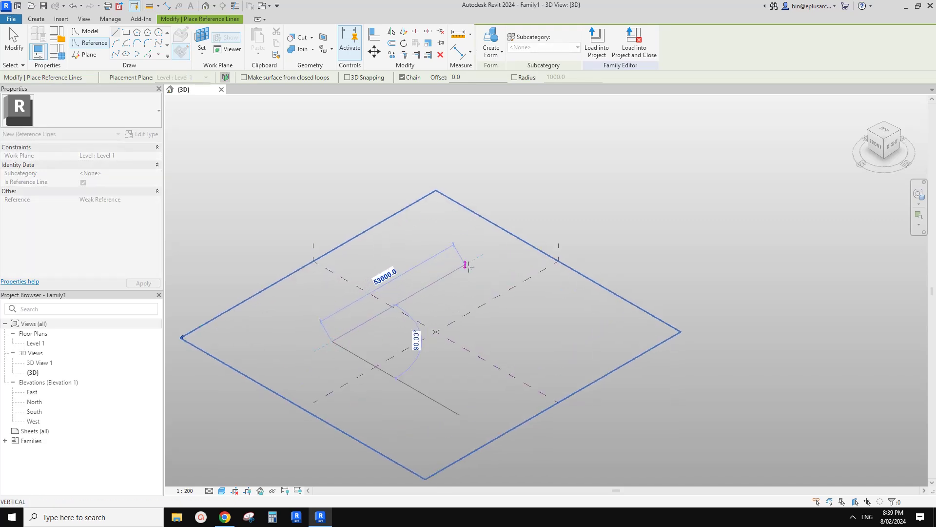
pyautogui.click(466, 265)
pyautogui.press('Escape')
pyautogui.press('Escape')
pyautogui.scroll(1, 419, 292)
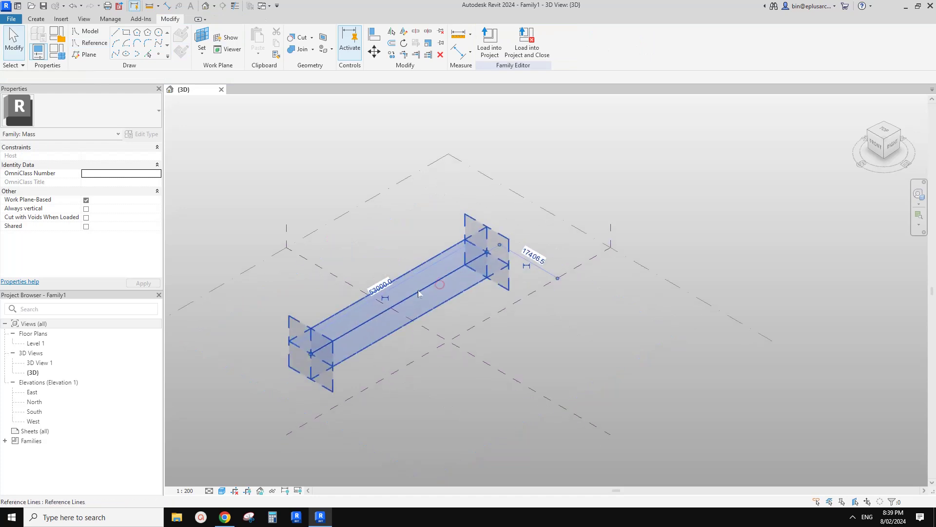
# Place a reference point on the new reference line, near its front end
pyautogui.click(418, 293)
pyautogui.click(159, 53)
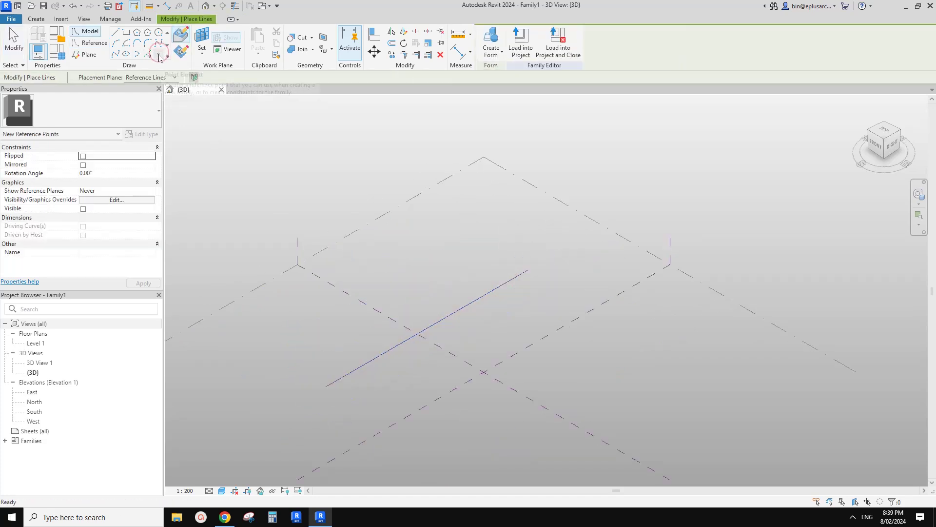
pyautogui.click(363, 365)
# Draw a 90° reference arc with a radius of about 12000 mm upward from the reference point, on its plane perpendicular to the line
pyautogui.click(89, 43)
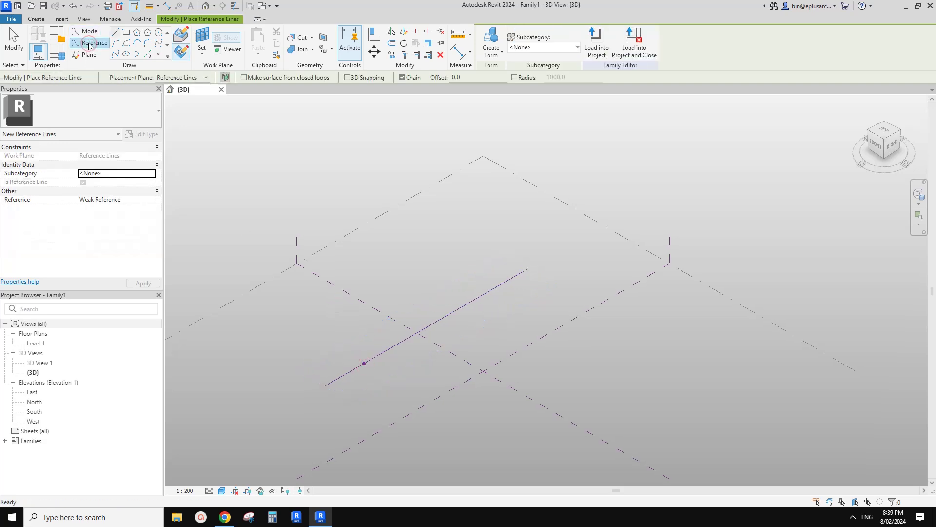
pyautogui.click(116, 45)
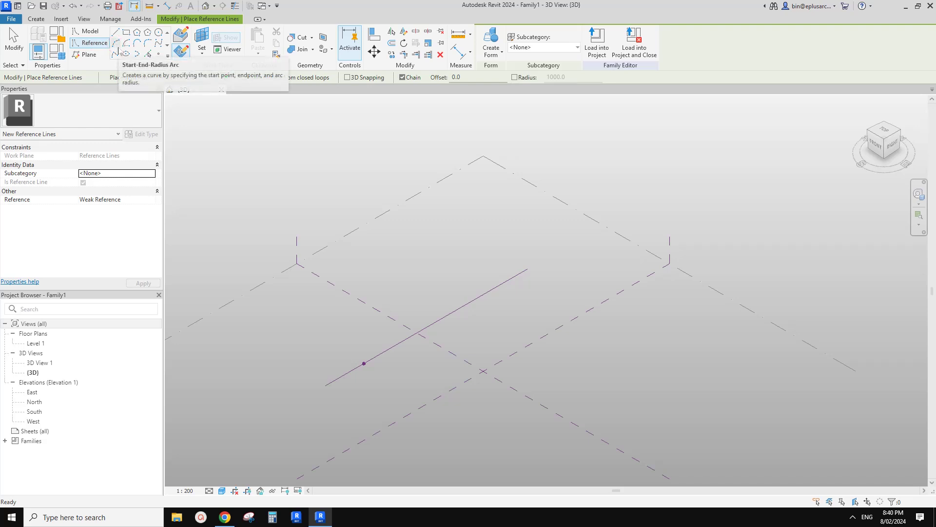
pyautogui.press('Escape')
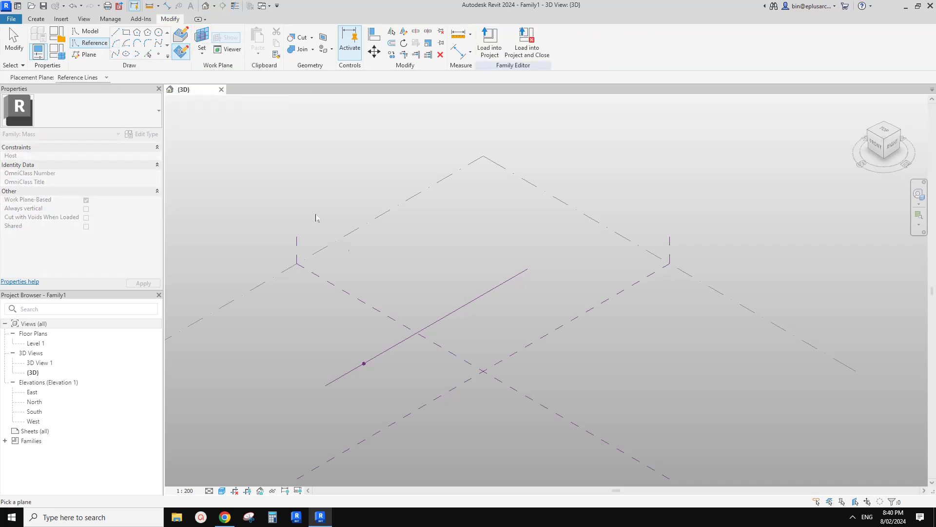
pyautogui.click(364, 363)
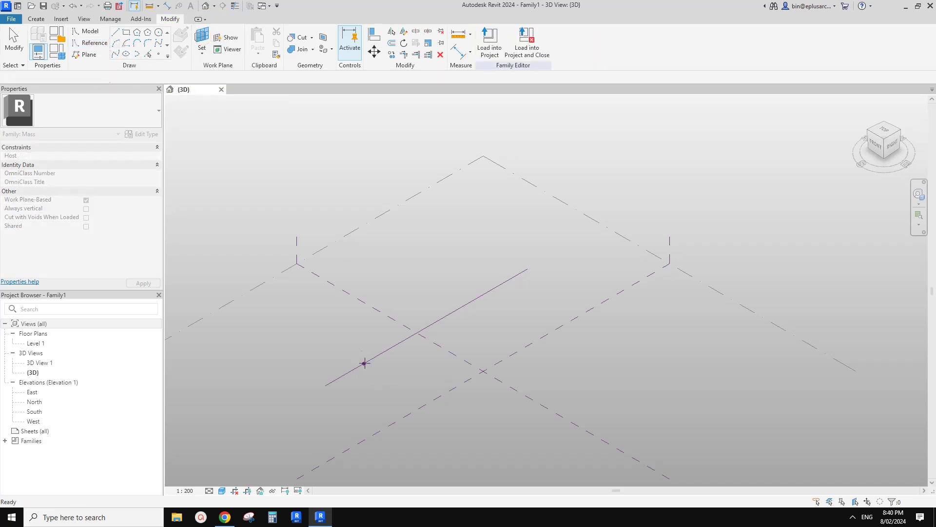
pyautogui.moveTo(385, 374); pyautogui.dragTo(418, 354, button='middle')
pyautogui.scroll(1, 417, 355)
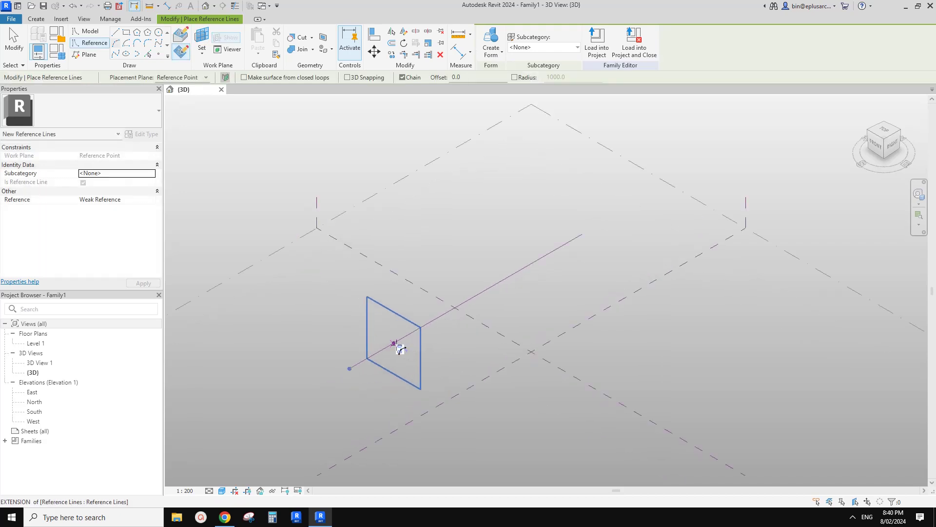
pyautogui.click(396, 344)
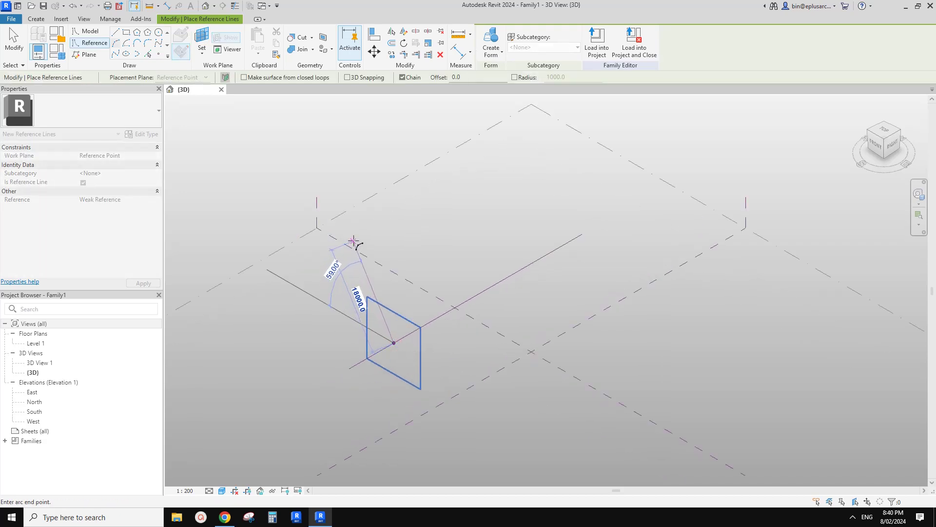
pyautogui.click(342, 248)
pyautogui.click(374, 276)
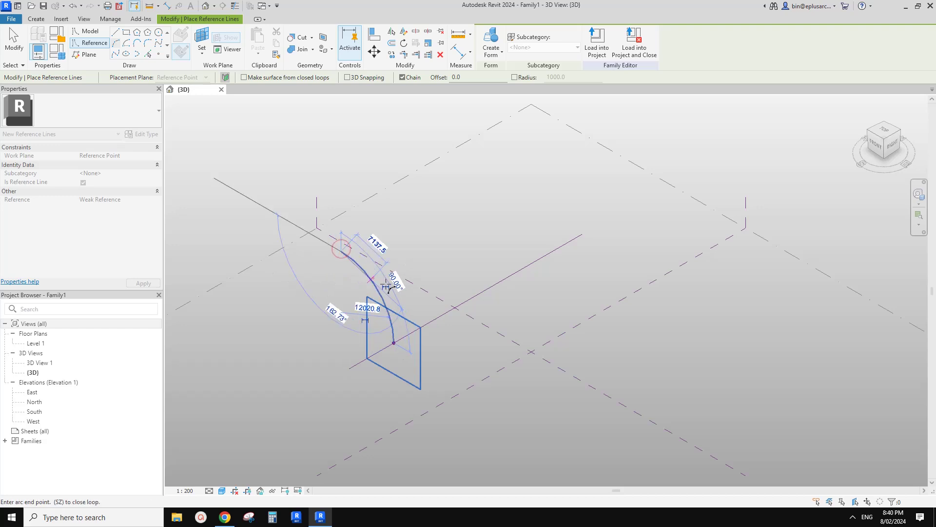
pyautogui.press('Escape')
pyautogui.press('Escape')
# Create a curved surface form by sweeping the reference arc along the straight reference line
pyautogui.keyDown('shift'); pyautogui.moveTo(422, 320); pyautogui.dragTo(457, 312, button='middle'); pyautogui.keyUp('shift')
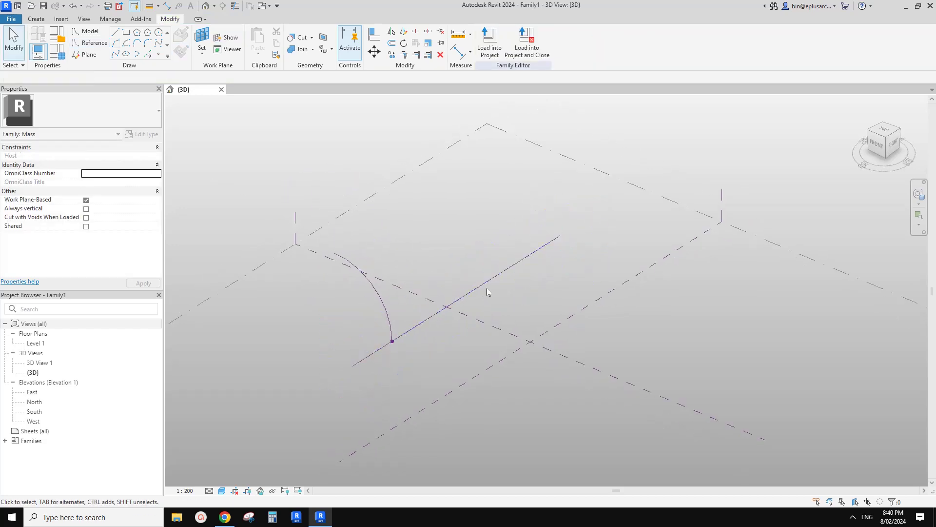
pyautogui.click(383, 298)
pyautogui.keyDown('ctrl'); pyautogui.click(415, 327); pyautogui.keyUp('ctrl')
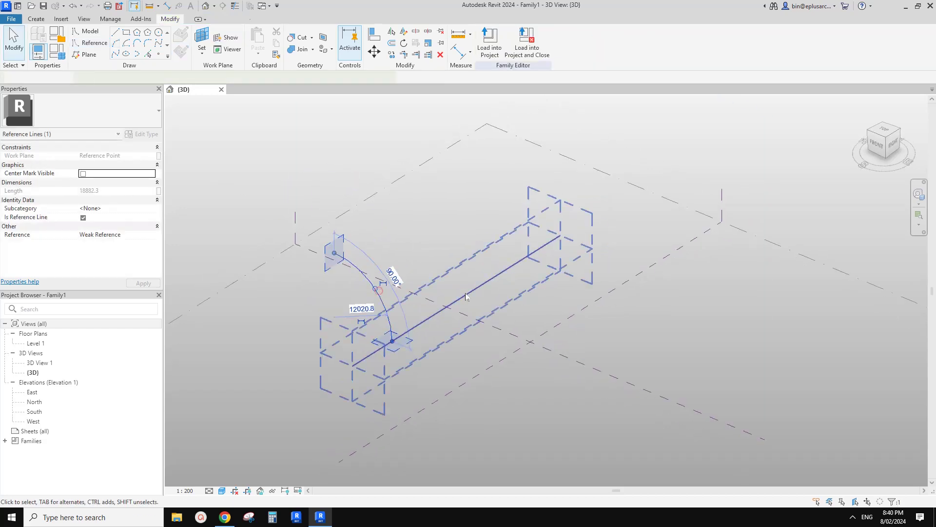
pyautogui.click(491, 41)
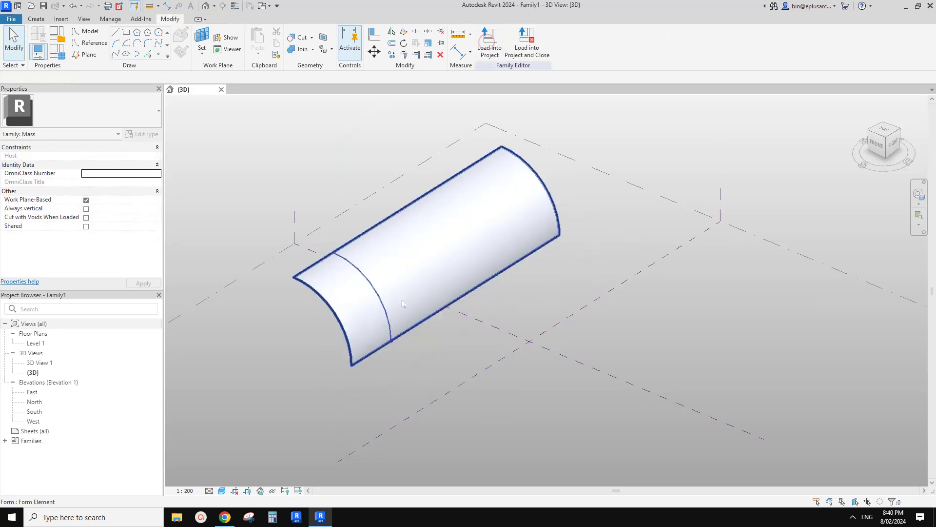
pyautogui.keyDown('shift'); pyautogui.moveTo(480, 293); pyautogui.dragTo(546, 296, button='middle'); pyautogui.keyUp('shift')
pyautogui.click(547, 296)
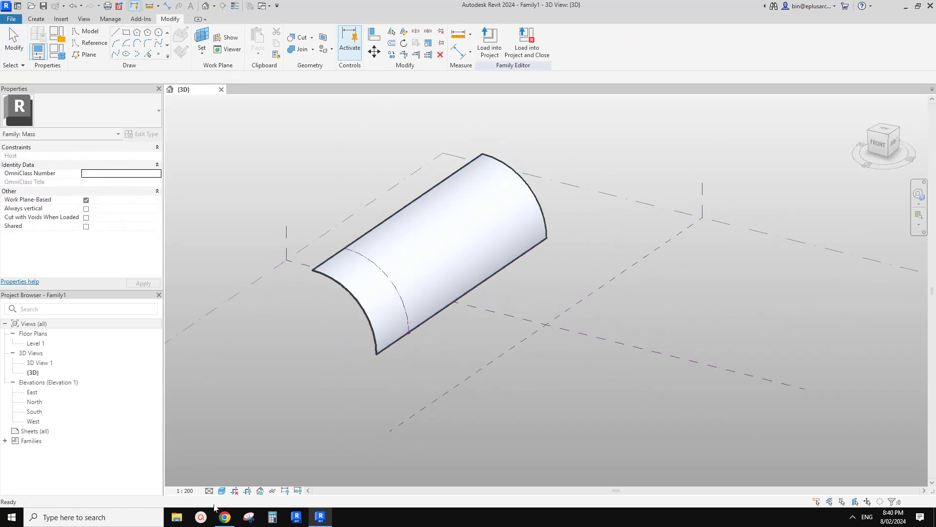
# Check the drawings in the Chrome document, switch back to Revit and temporarily hide the curved form
pyautogui.click(225, 517)
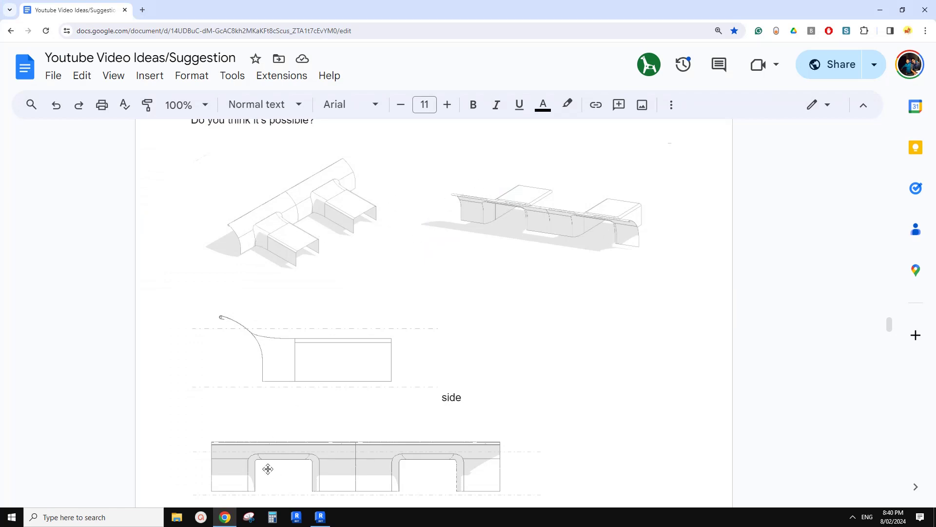
pyautogui.click(320, 516)
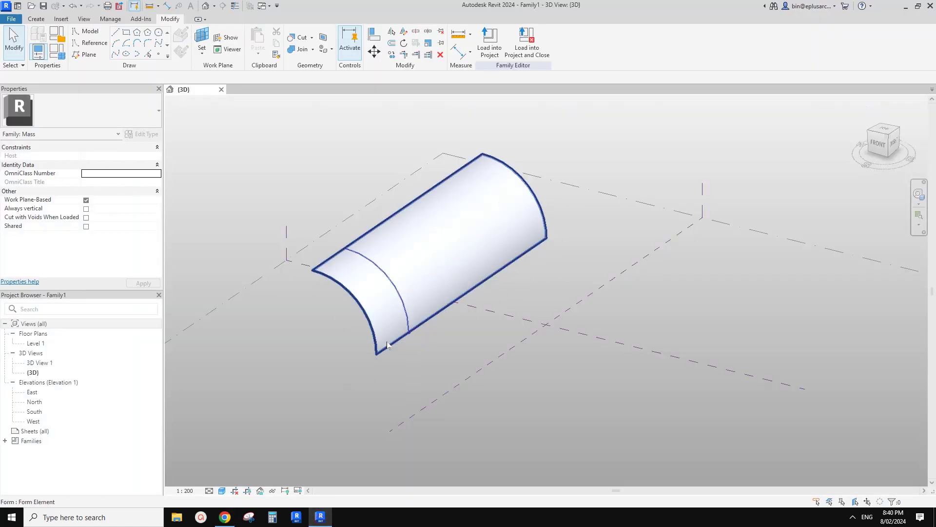
pyautogui.moveTo(388, 344)
pyautogui.keyDown('shift'); pyautogui.mouseDown(button='middle')
pyautogui.moveTo(359, 328)
pyautogui.moveTo(384, 345)
pyautogui.mouseUp(button='middle'); pyautogui.keyUp('shift')
pyautogui.scroll(2, 394, 347)
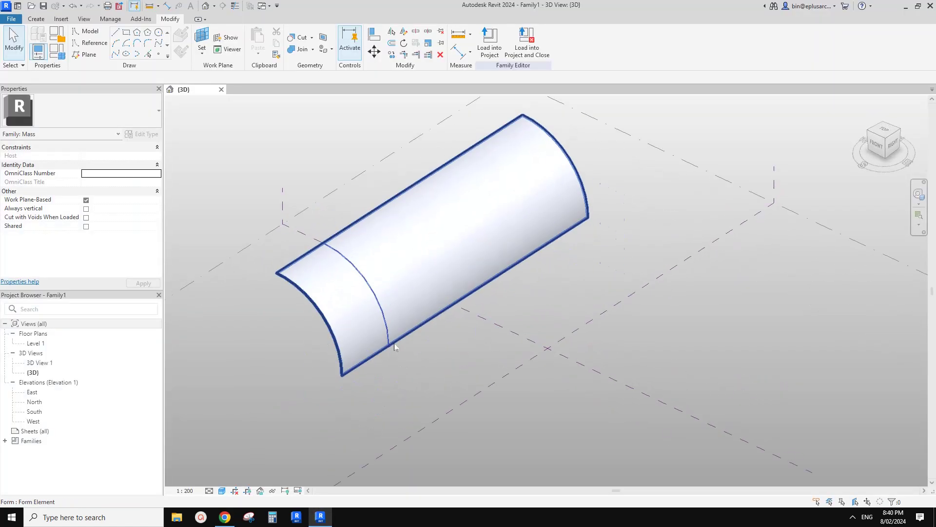
pyautogui.click(420, 301)
pyautogui.press('h')
pyautogui.press('h')
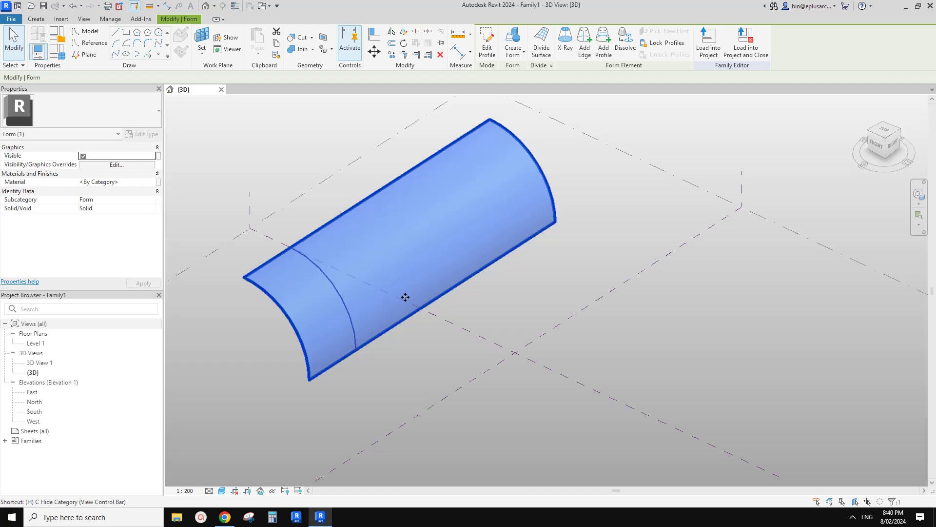
# Place two more reference points on the reference line, one behind the arc's start and one near the line's far end
pyautogui.moveTo(425, 319); pyautogui.dragTo(344, 326, button='middle')
pyautogui.scroll(-1, 393, 332)
pyautogui.scroll(1, 345, 326)
pyautogui.click(158, 55)
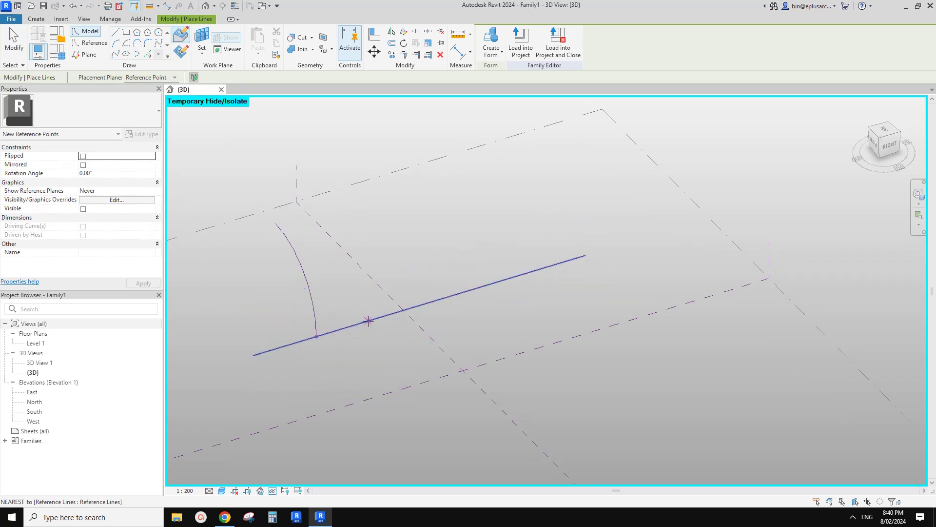
pyautogui.click(366, 321)
pyautogui.click(493, 283)
pyautogui.press('Escape')
# Set Show Reference Planes to Always for the middle reference point on the line
pyautogui.scroll(1, 385, 327)
pyautogui.click(365, 321)
pyautogui.keyDown('shift'); pyautogui.moveTo(367, 323); pyautogui.dragTo(137, 222, button='middle'); pyautogui.keyUp('shift')
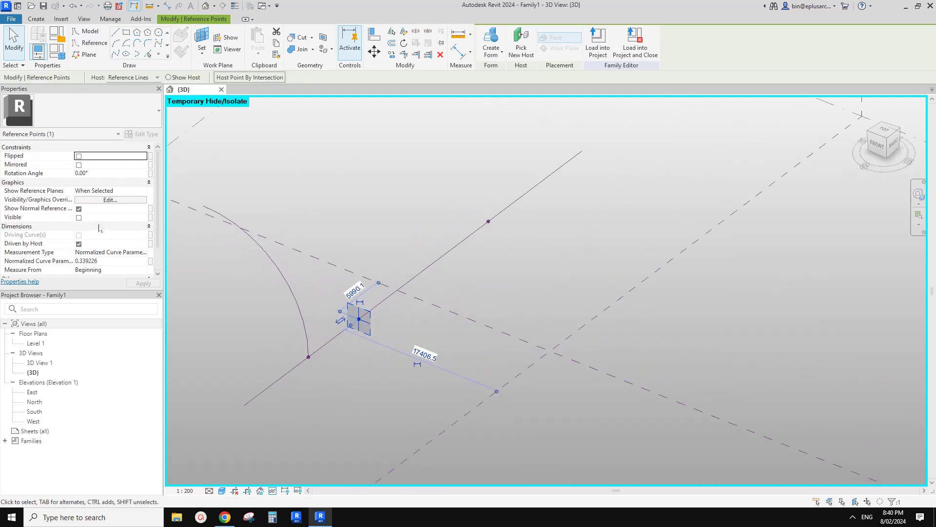
pyautogui.click(95, 191)
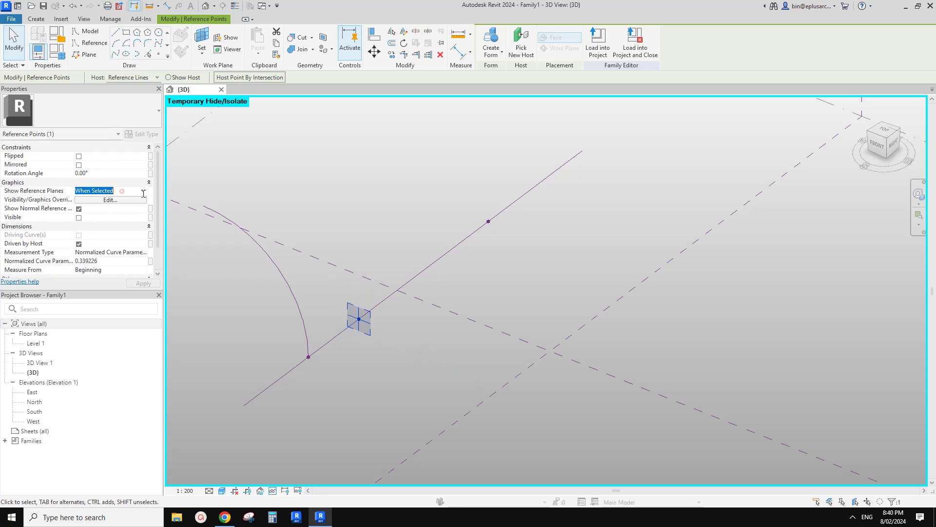
pyautogui.click(98, 190)
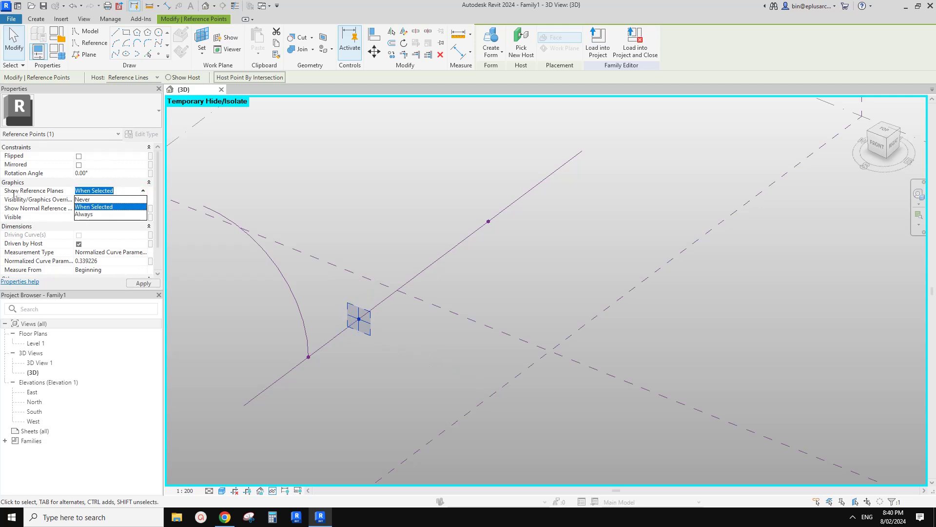
pyautogui.click(83, 215)
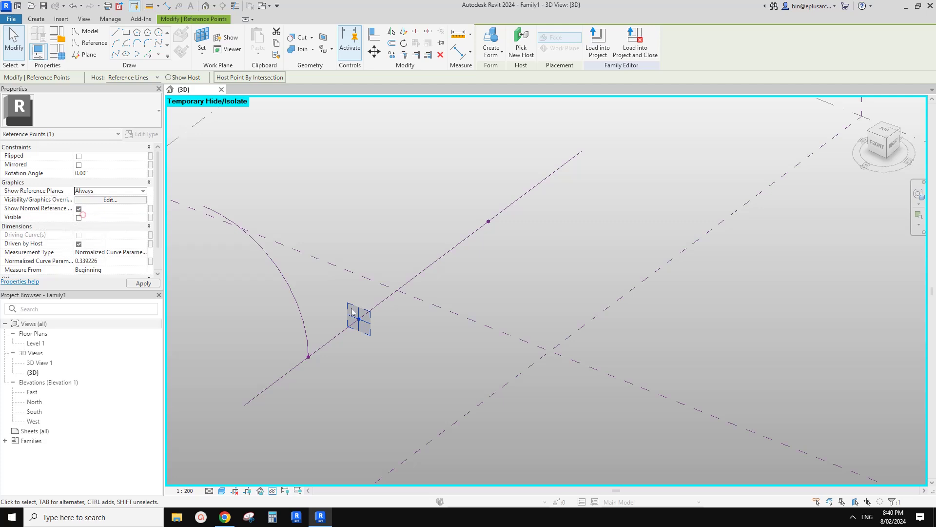
pyautogui.click(454, 410)
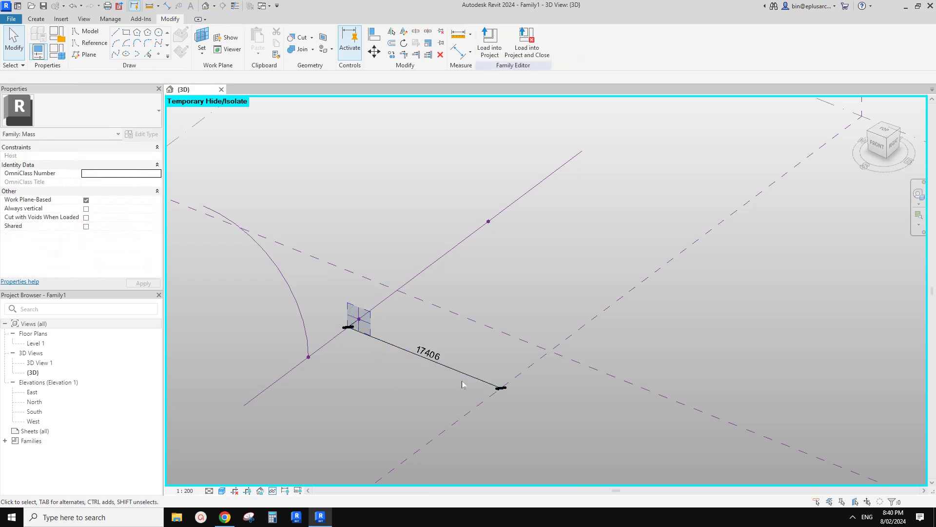
# Delete the dimension between the middle point and the centre reference plane, and turn off that point's option to show only its normal reference plane
pyautogui.click(461, 373)
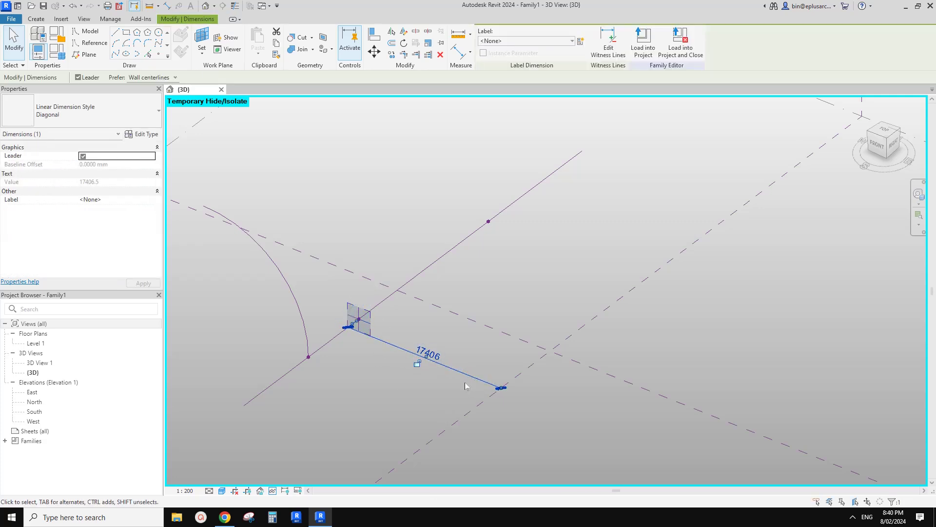
pyautogui.press('Delete')
pyautogui.click(371, 325)
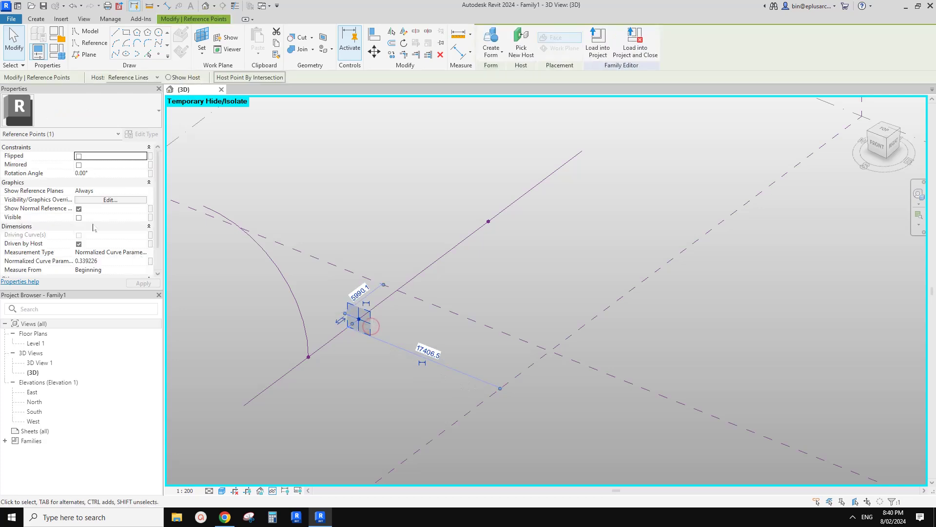
pyautogui.click(78, 208)
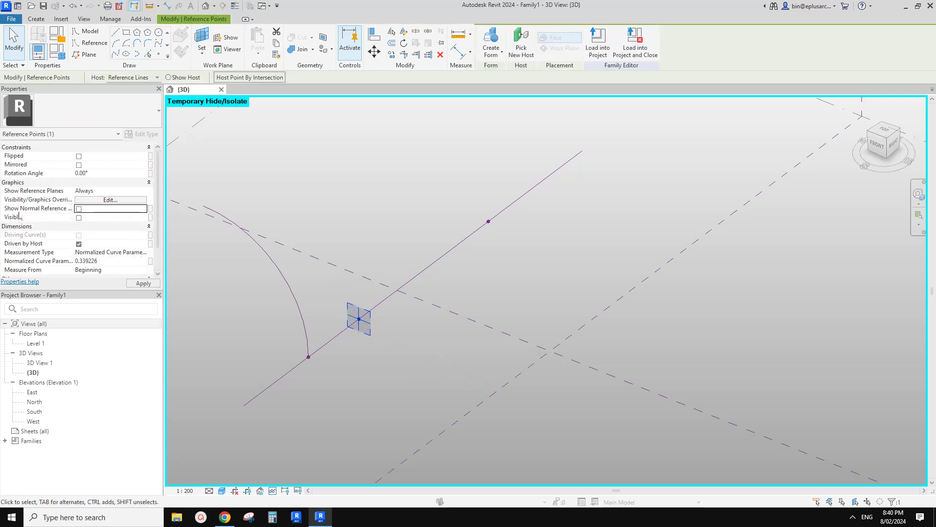
pyautogui.click(372, 388)
pyautogui.scroll(2, 367, 342)
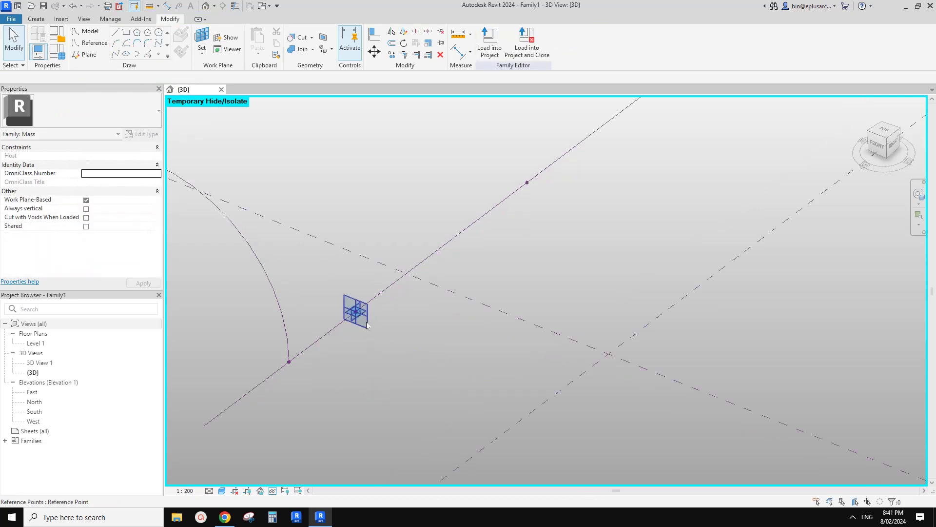
pyautogui.click(366, 321)
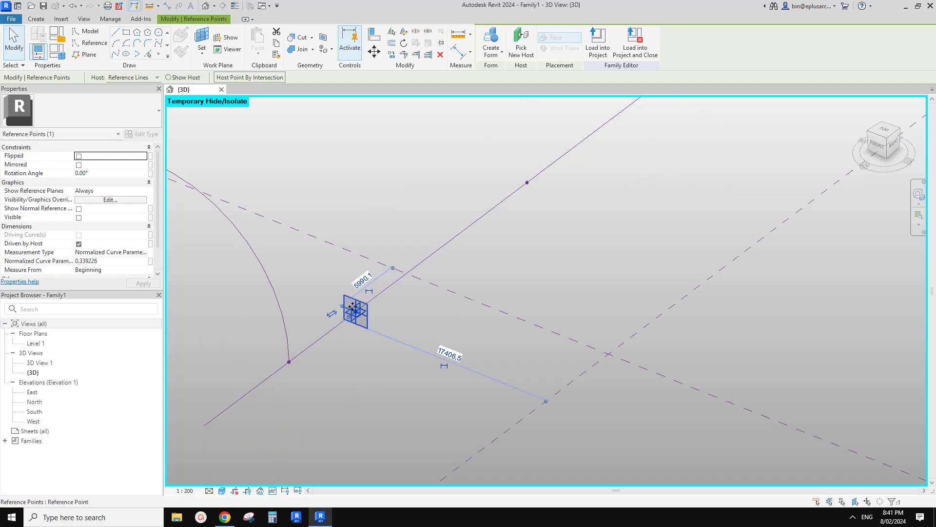
pyautogui.click(377, 342)
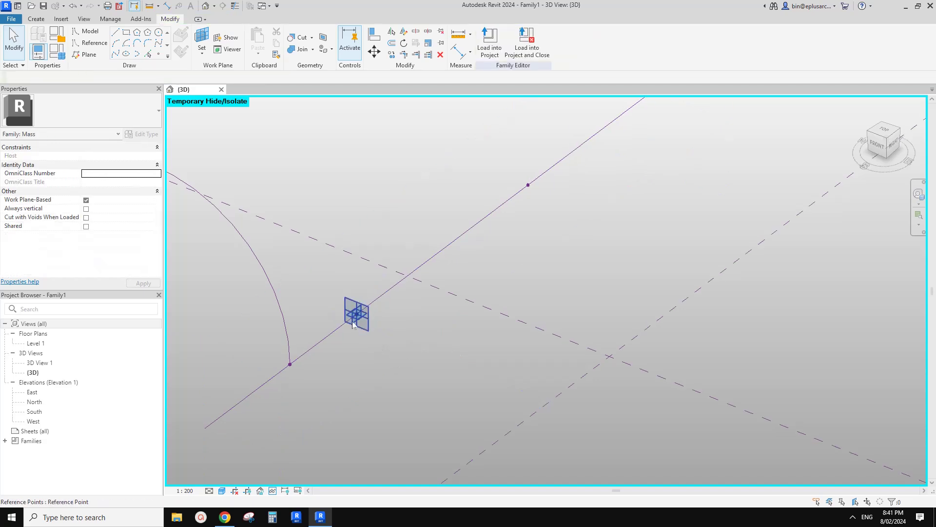
pyautogui.moveTo(311, 313); pyautogui.dragTo(311, 309, button='middle')
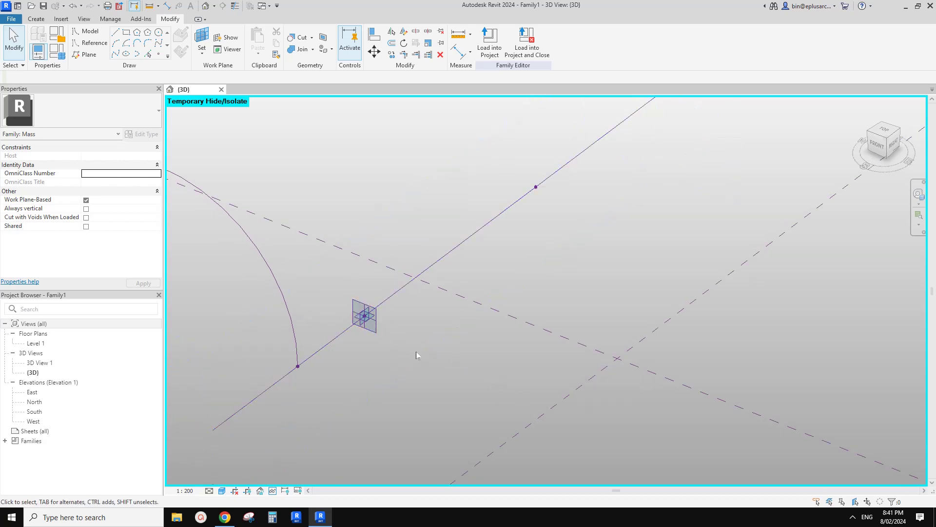
pyautogui.moveTo(392, 348); pyautogui.dragTo(394, 345, button='middle')
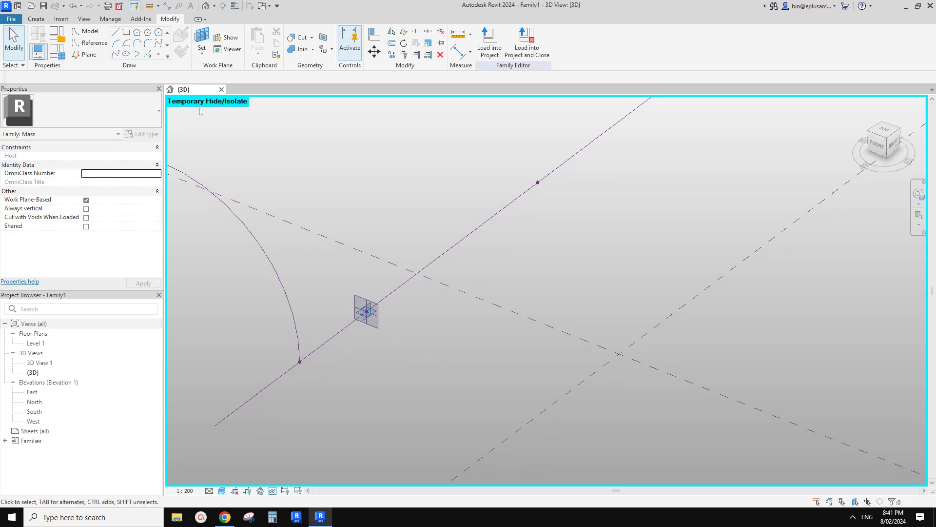
# Place a new reference point at the middle point, hosted on that point's vertical plane running parallel to the reference line
pyautogui.click(159, 55)
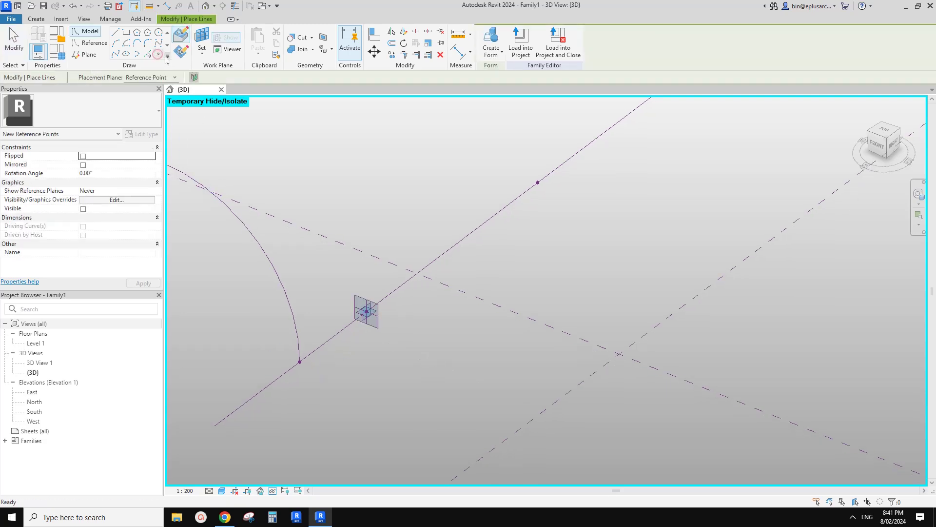
pyautogui.click(199, 47)
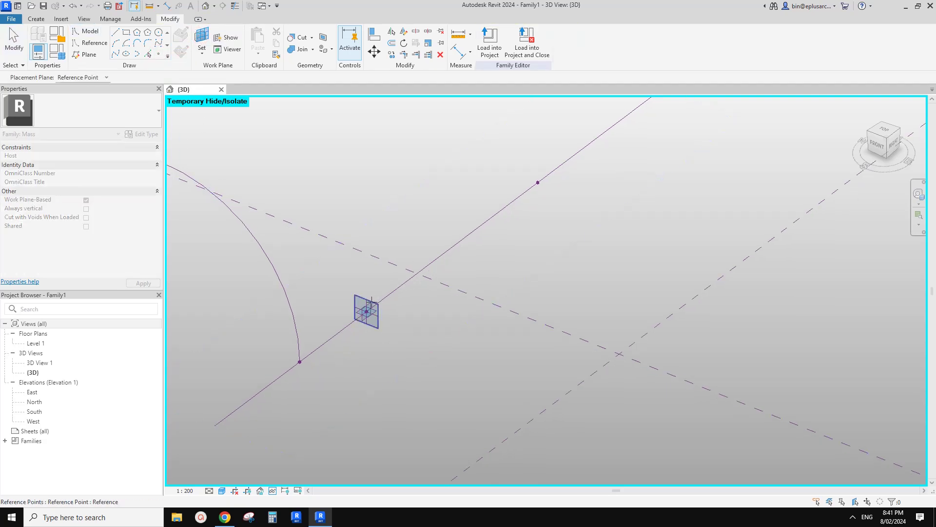
pyautogui.press('Tab')
pyautogui.click(369, 307)
pyautogui.click(366, 311)
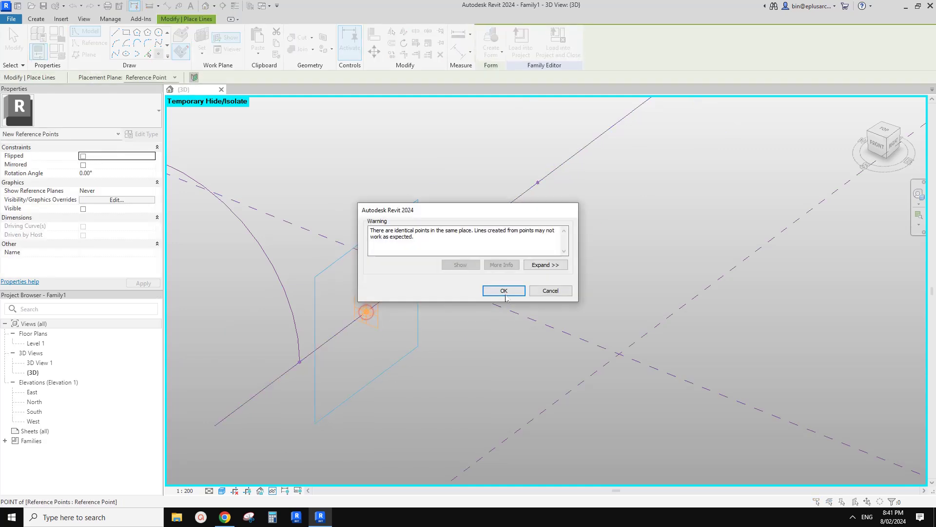
pyautogui.click(504, 293)
pyautogui.press('Escape')
# Move the newly hosted reference point perpendicular to the line, towards the parallel centre reference plane, to an offset of about -12438 mm
pyautogui.click(367, 312)
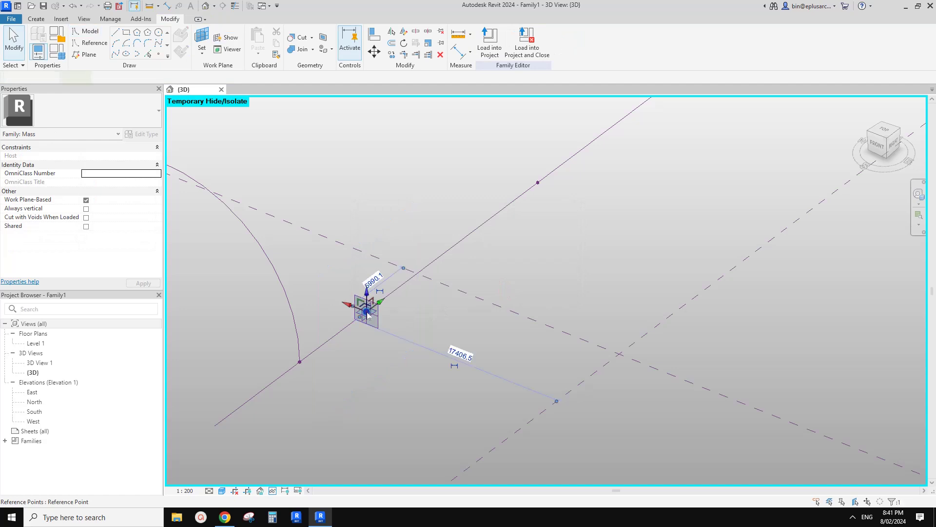
pyautogui.scroll(-1, 322, 283)
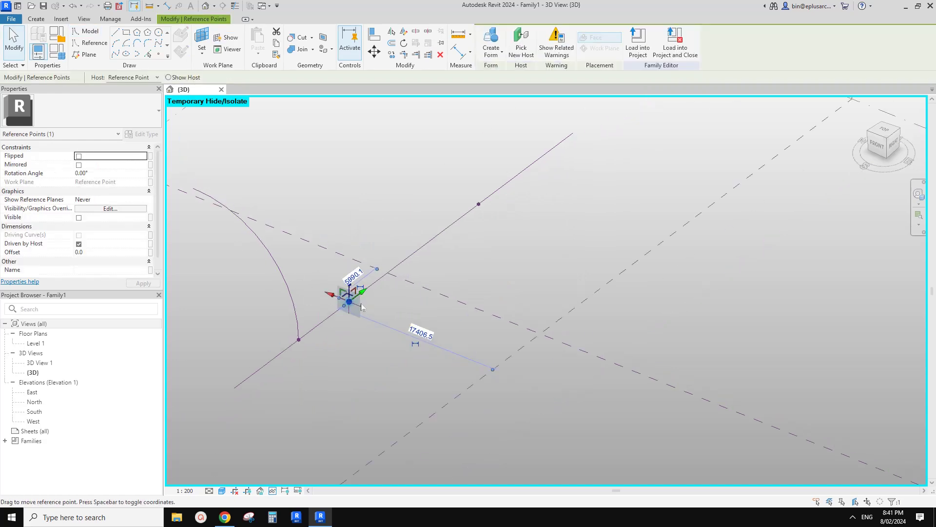
pyautogui.moveTo(332, 294); pyautogui.dragTo(469, 341)
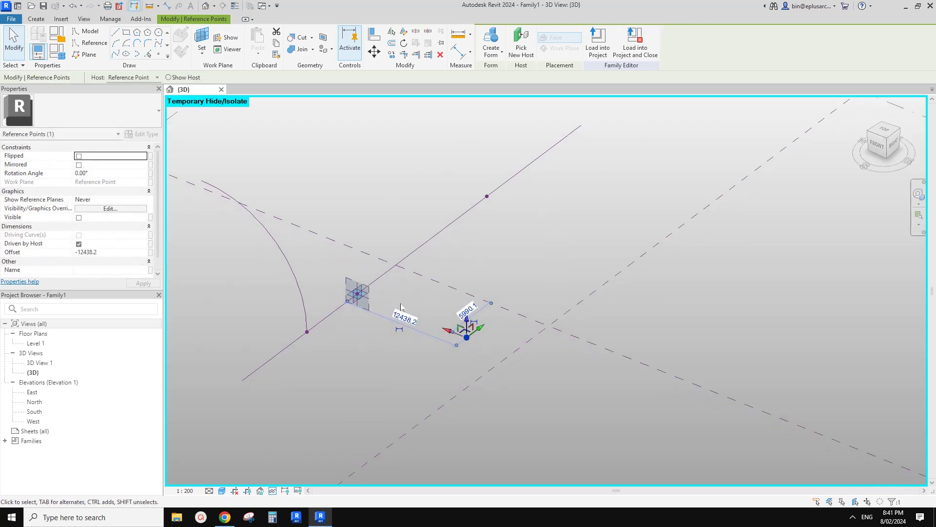
pyautogui.scroll(-1, 400, 307)
pyautogui.moveTo(400, 308); pyautogui.dragTo(382, 307, button='middle')
pyautogui.moveTo(381, 307)
pyautogui.keyDown('shift'); pyautogui.mouseDown(button='middle')
pyautogui.moveTo(361, 315)
pyautogui.moveTo(386, 317)
pyautogui.mouseUp(button='middle'); pyautogui.keyUp('shift')
pyautogui.click(386, 317)
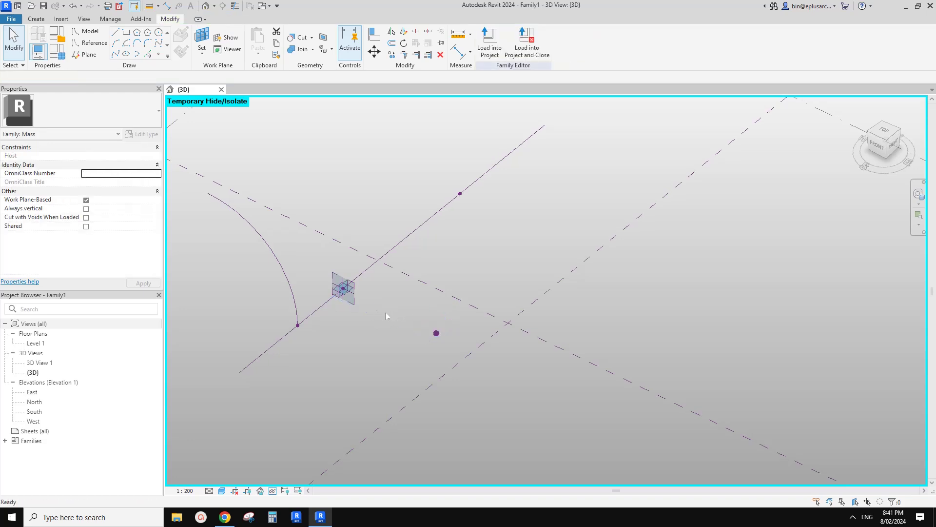
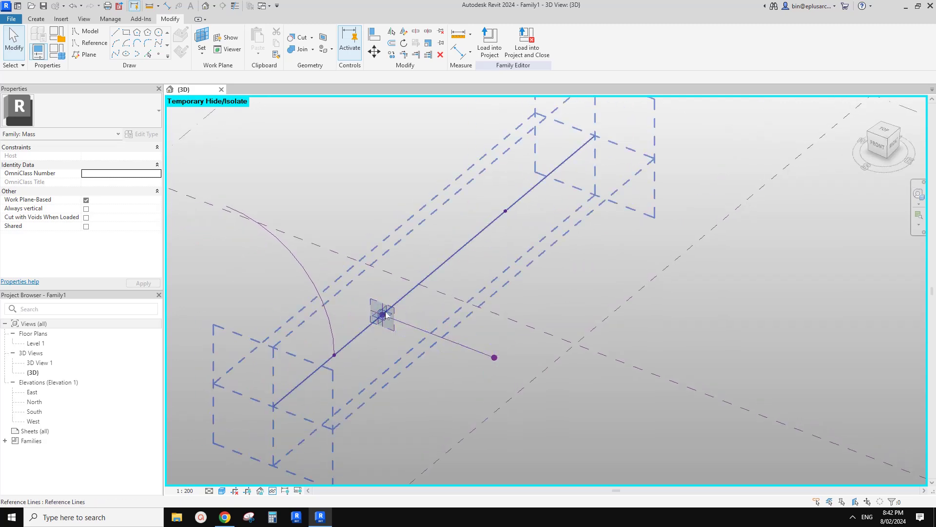
# Place another reference point at the middle point, hosted on that point's vertical plane running parallel to the reference line
pyautogui.keyDown('shift'); pyautogui.moveTo(383, 316); pyautogui.dragTo(397, 316, button='middle'); pyautogui.keyUp('shift')
pyautogui.click(162, 54)
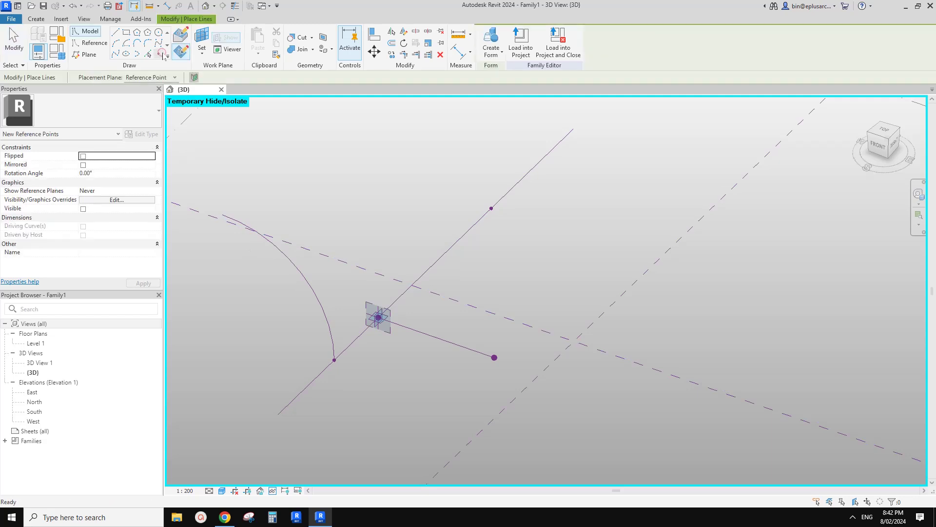
pyautogui.click(202, 35)
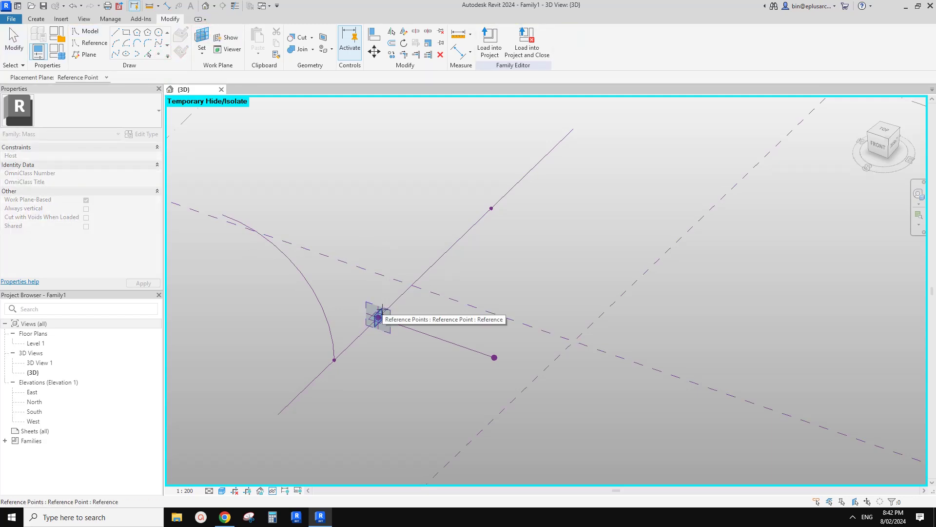
pyautogui.click(379, 317)
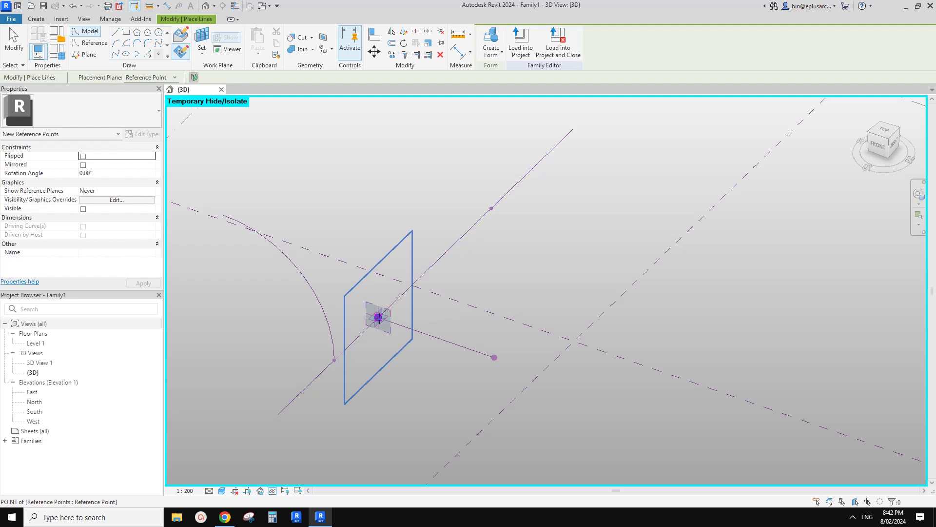
pyautogui.click(378, 318)
pyautogui.click(497, 288)
pyautogui.press('Escape')
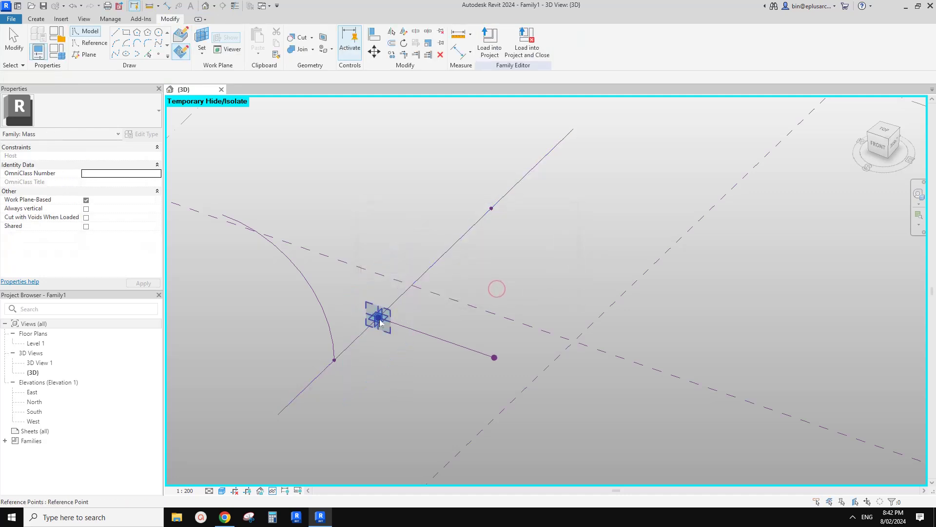
pyautogui.click(377, 318)
pyautogui.press('Escape')
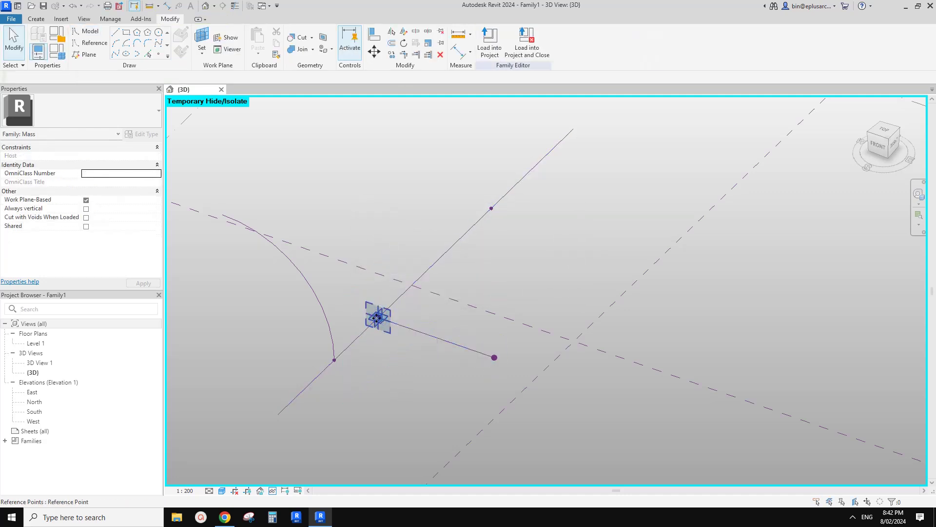
# Move the newly hosted point perpendicular to the line, towards the arc side, to an offset of about 10496 mm
pyautogui.scroll(5, 382, 331)
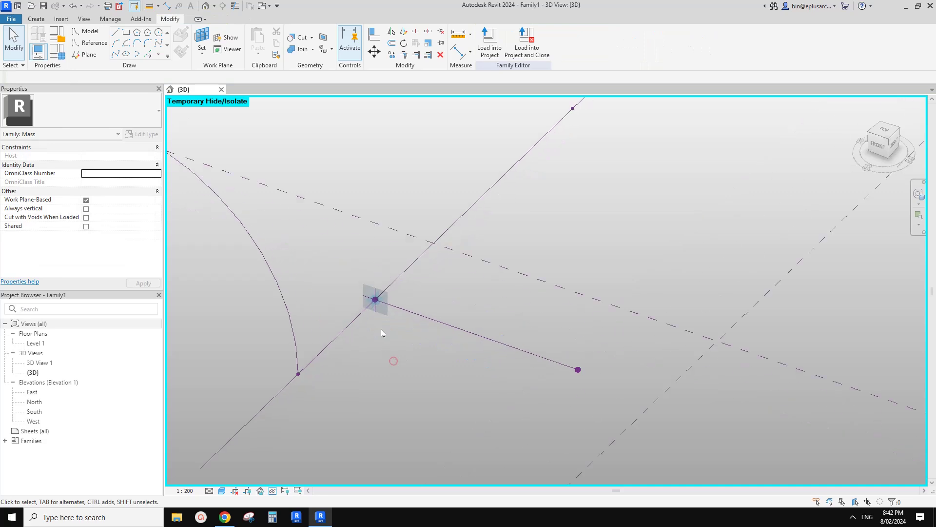
pyautogui.click(376, 294)
pyautogui.moveTo(352, 288); pyautogui.dragTo(229, 259)
pyautogui.keyDown('shift'); pyautogui.moveTo(229, 259); pyautogui.dragTo(452, 278, button='middle'); pyautogui.keyUp('shift')
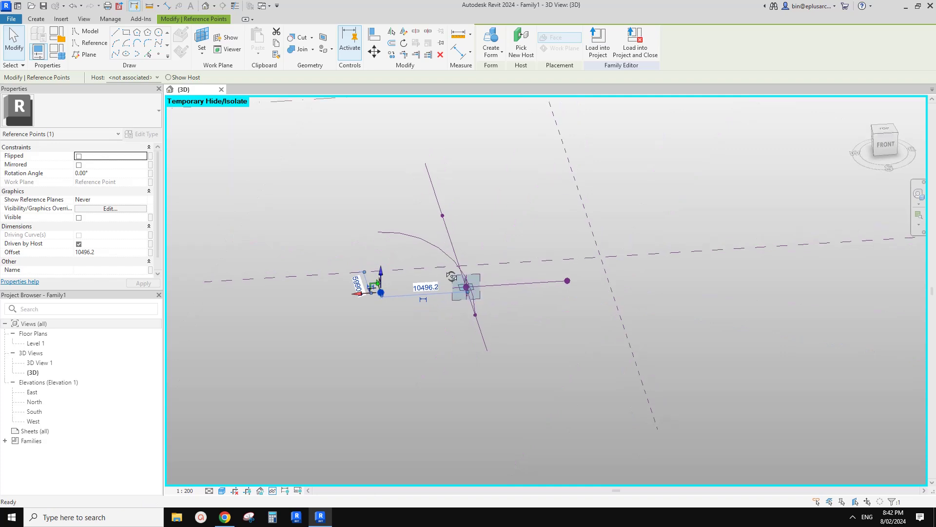
pyautogui.keyDown('shift'); pyautogui.moveTo(343, 301); pyautogui.dragTo(401, 237, button='middle'); pyautogui.keyUp('shift')
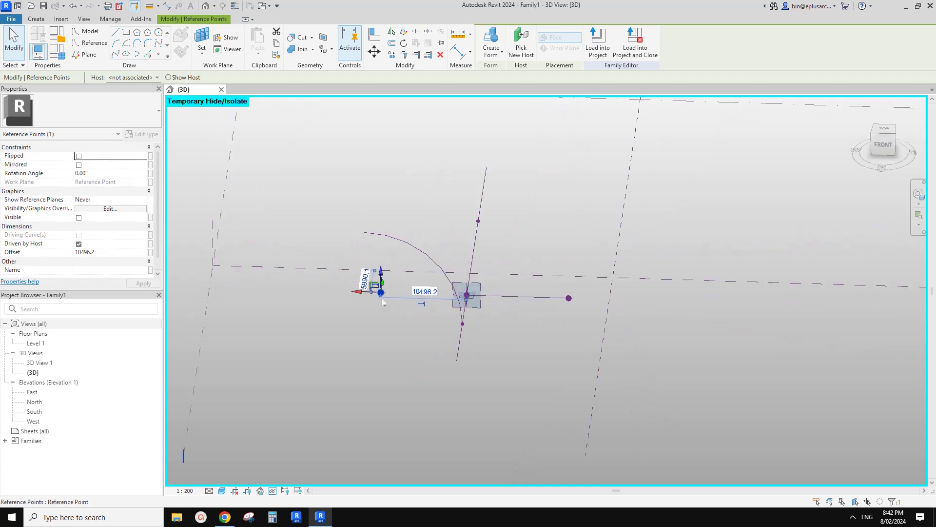
pyautogui.keyDown('shift'); pyautogui.moveTo(424, 247); pyautogui.dragTo(471, 341, button='middle'); pyautogui.keyUp('shift')
pyautogui.press('Escape')
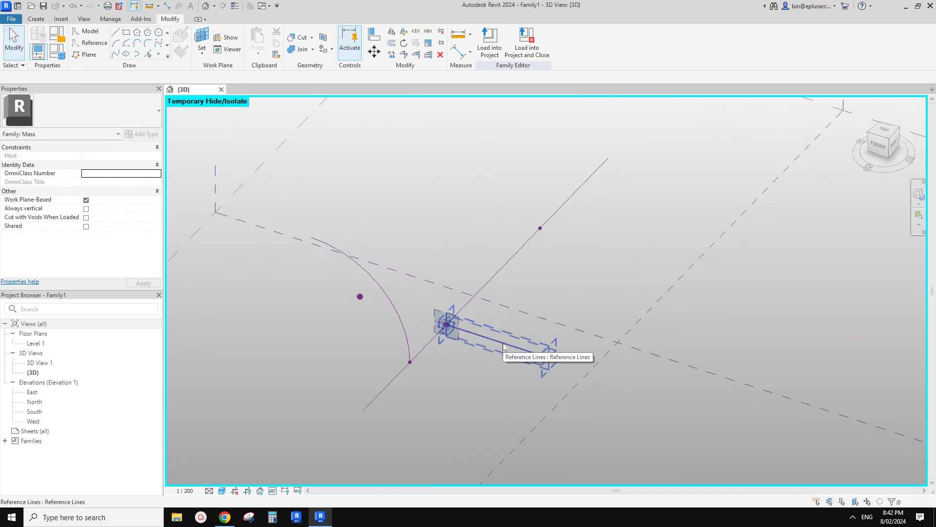
# Dissolve the short reference line between the middle point and the first offset point, keeping its points
pyautogui.moveTo(489, 342); pyautogui.dragTo(416, 364, button='middle')
pyautogui.click(433, 349)
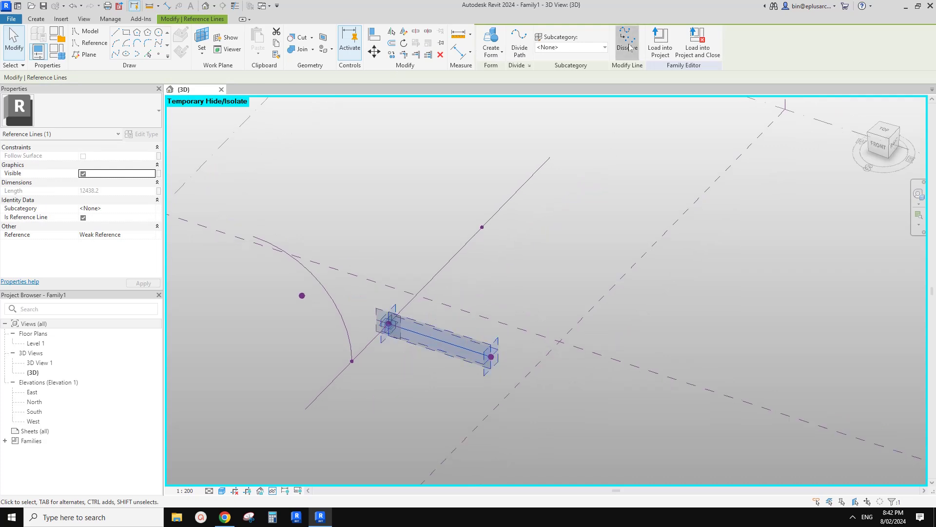
pyautogui.click(629, 45)
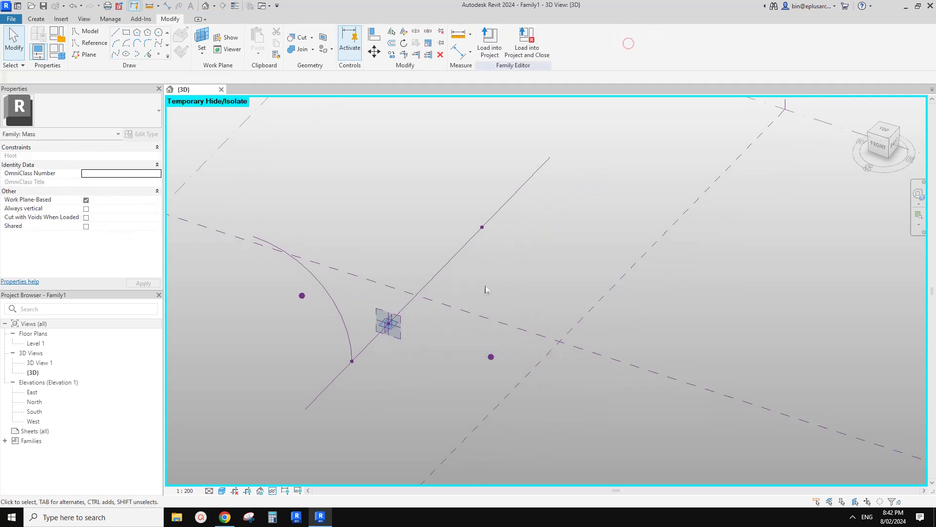
# Connect the two offset points with a spline through points and convert it into a reference line
pyautogui.click(491, 356)
pyautogui.keyDown('ctrl'); pyautogui.click(302, 295); pyautogui.keyUp('ctrl')
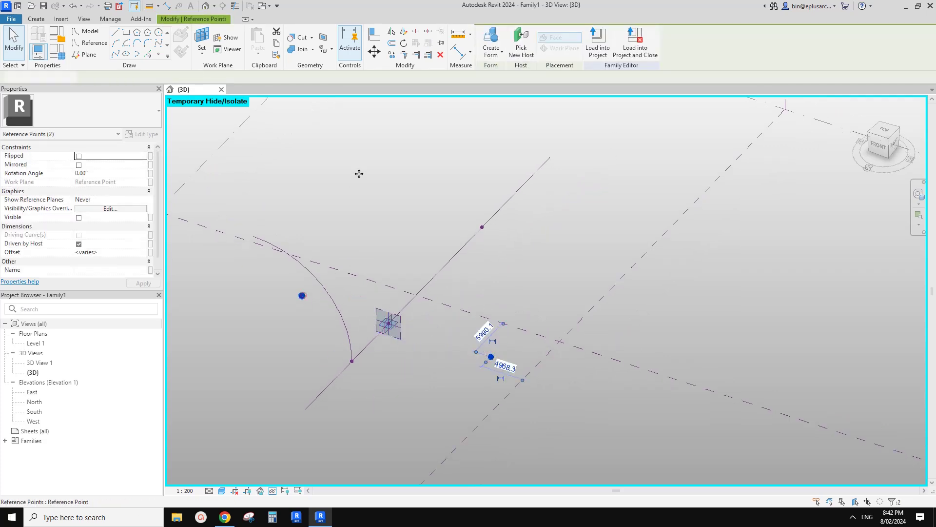
pyautogui.click(116, 54)
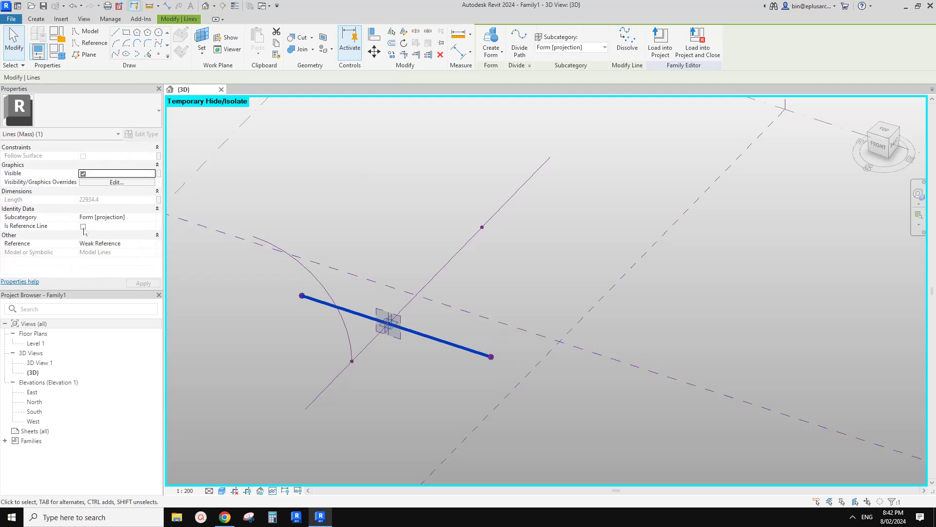
pyautogui.click(414, 360)
# Slide the middle point along the long reference line to about 5400 mm from the perpendicular centre reference plane
pyautogui.keyDown('shift'); pyautogui.moveTo(414, 360); pyautogui.dragTo(367, 360, button='middle'); pyautogui.keyUp('shift')
pyautogui.scroll(1, 367, 360)
pyautogui.click(373, 367)
pyautogui.moveTo(374, 367); pyautogui.dragTo(372, 346)
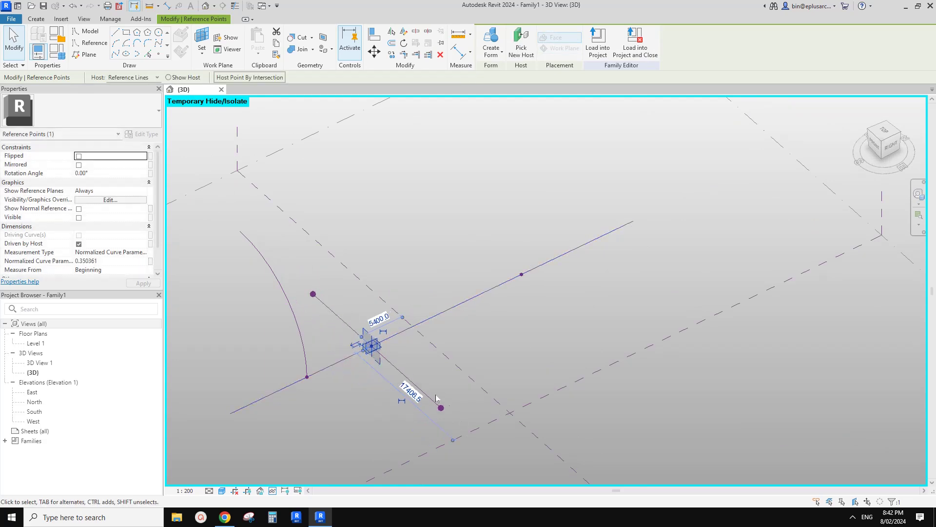
pyautogui.click(403, 350)
# Place a hosted reference point on the new cross reference line, near its end farthest from the arc
pyautogui.moveTo(403, 350)
pyautogui.keyDown('shift'); pyautogui.mouseDown(button='middle')
pyautogui.moveTo(411, 363)
pyautogui.moveTo(396, 363)
pyautogui.moveTo(420, 370)
pyautogui.moveTo(399, 341)
pyautogui.mouseUp(button='middle'); pyautogui.keyUp('shift')
pyautogui.scroll(2, 397, 357)
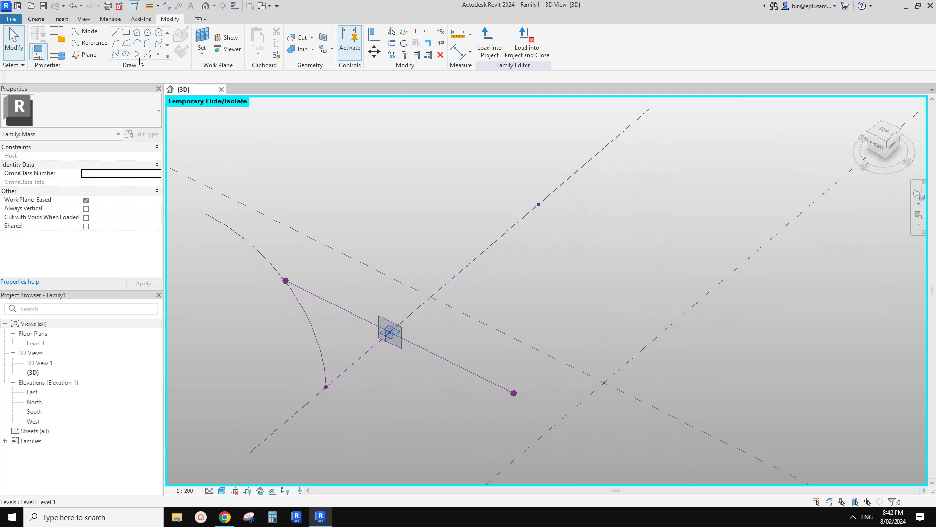
pyautogui.click(159, 54)
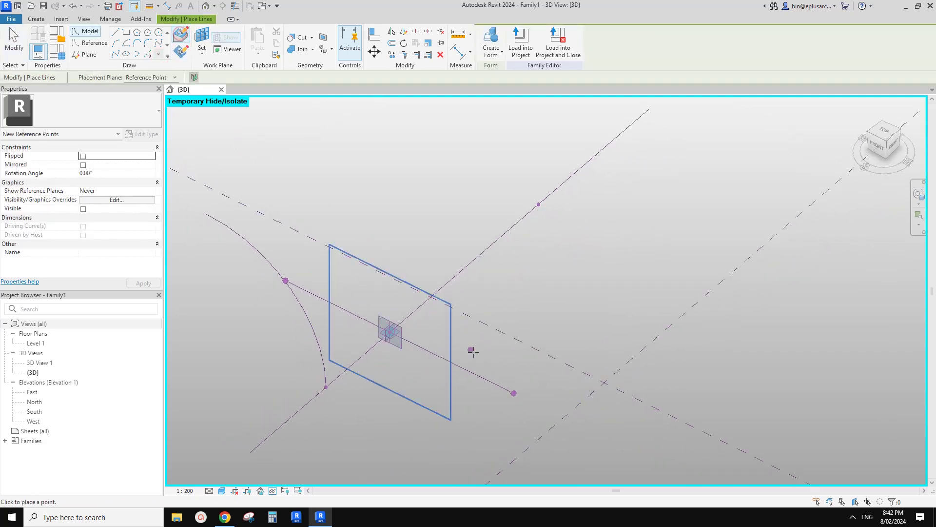
pyautogui.click(498, 384)
pyautogui.press('Escape')
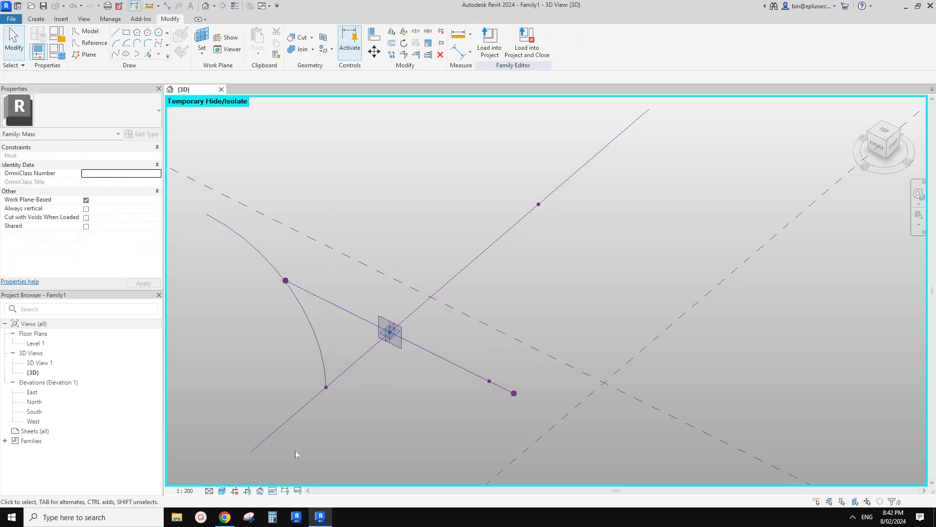
# Check the side and front drawings of the target form in the Google Docs document in Chrome, and return to Revit
pyautogui.click(225, 516)
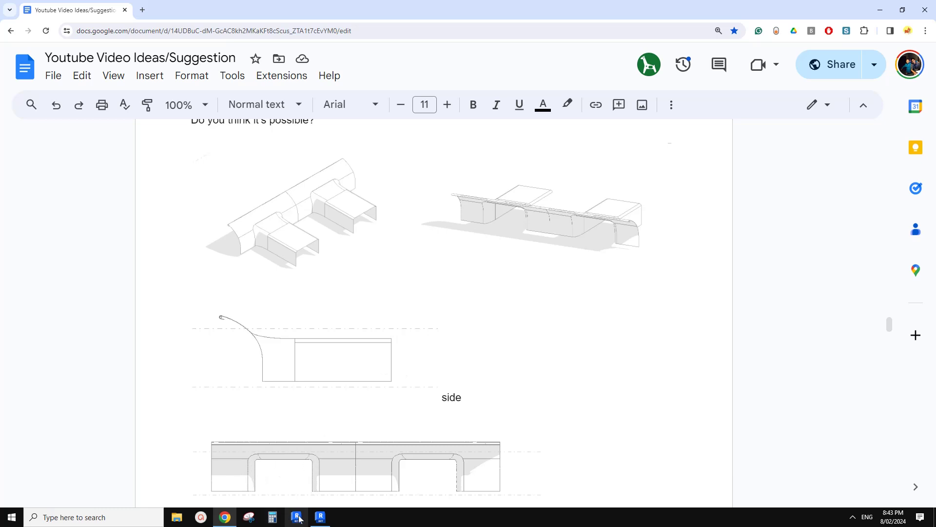
pyautogui.click(318, 518)
pyautogui.moveTo(466, 381); pyautogui.dragTo(437, 347, button='middle')
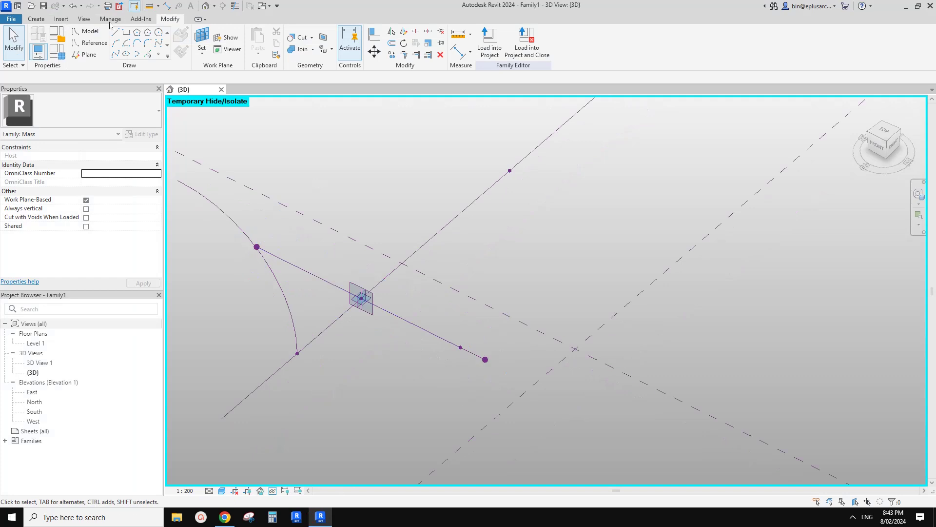
# Draw a reference rectangle of 7200 by 3800 mm on the new hosted point's work plane in the Right view, standing on the base line and centred on the point
pyautogui.click(95, 43)
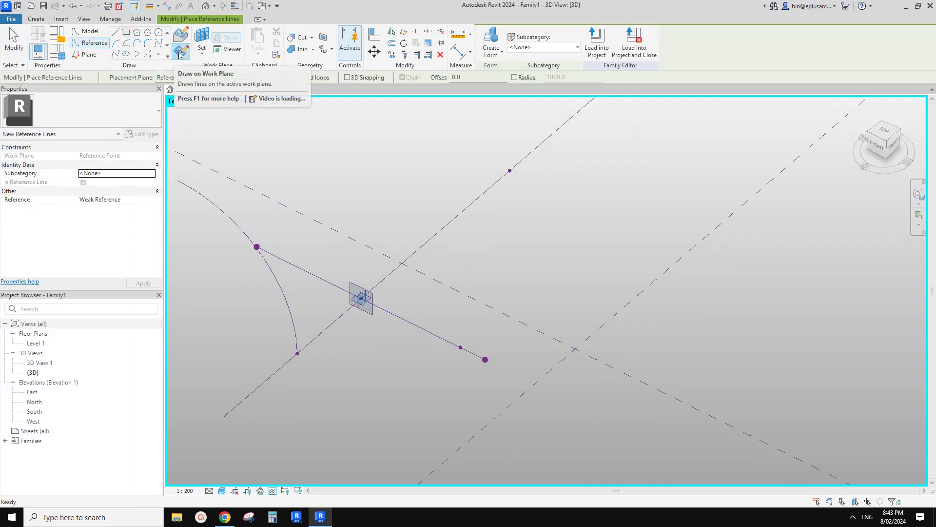
pyautogui.click(201, 38)
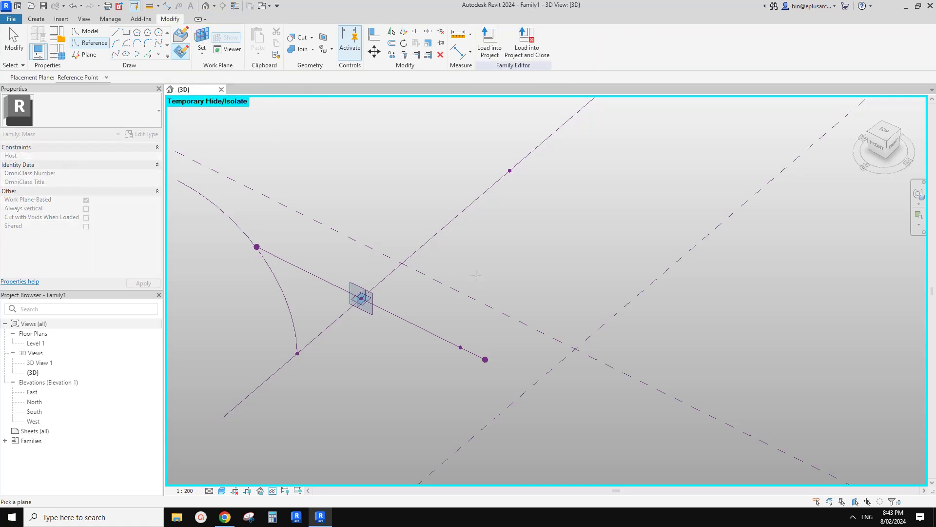
pyautogui.click(460, 348)
pyautogui.keyDown('shift'); pyautogui.moveTo(460, 347); pyautogui.dragTo(343, 202, button='middle'); pyautogui.keyUp('shift')
pyautogui.click(888, 148)
pyautogui.moveTo(479, 344); pyautogui.dragTo(368, 352, button='middle')
pyautogui.scroll(3, 414, 349)
pyautogui.click(386, 355)
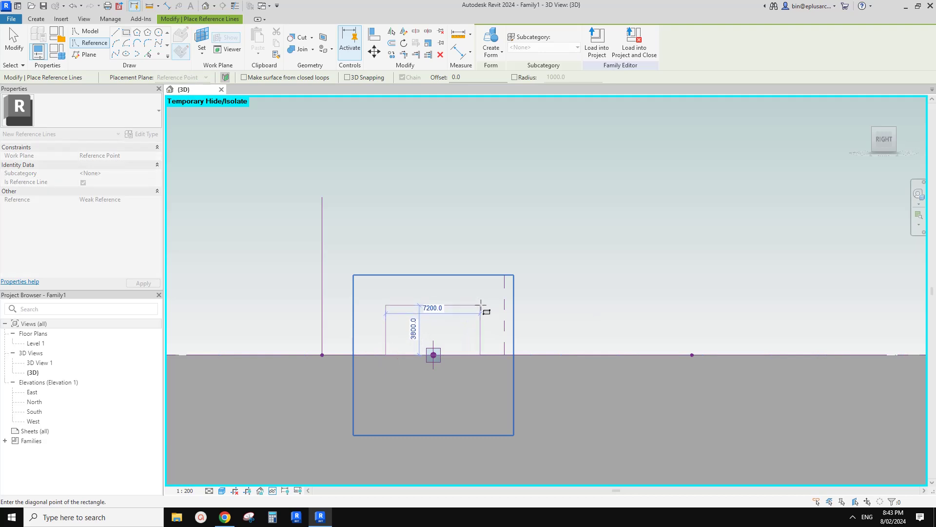
pyautogui.click(480, 306)
pyautogui.scroll(2, 444, 348)
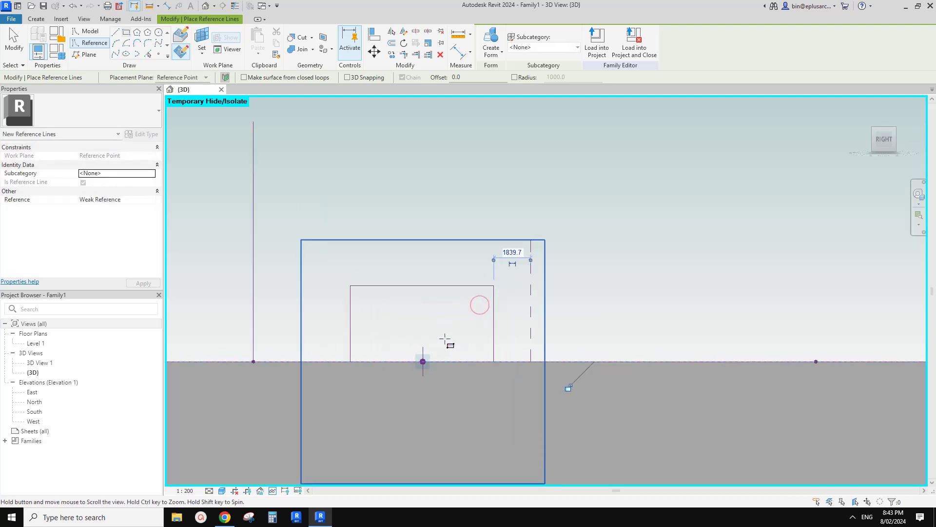
pyautogui.press('Escape')
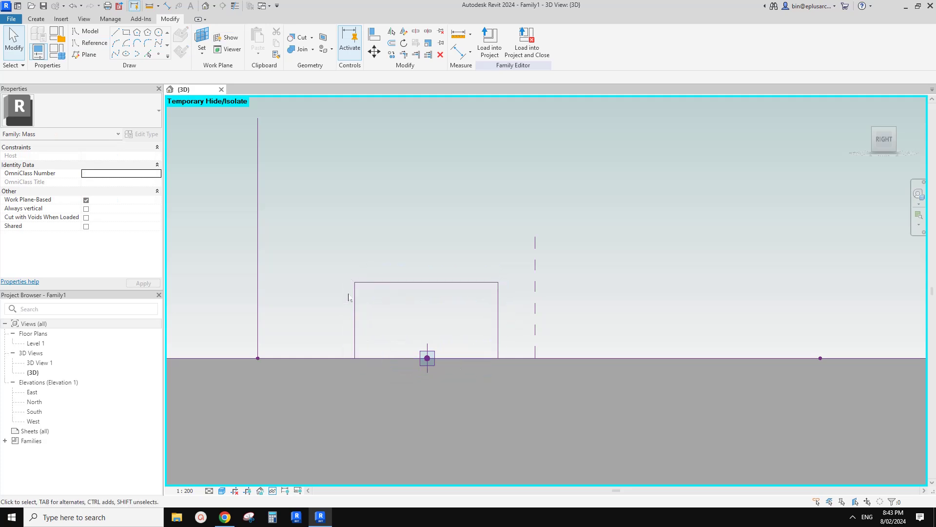
# Fillet both upper corners of the reference rectangle with a fixed radius of 300 mm
pyautogui.moveTo(324, 223); pyautogui.dragTo(321, 231, button='middle')
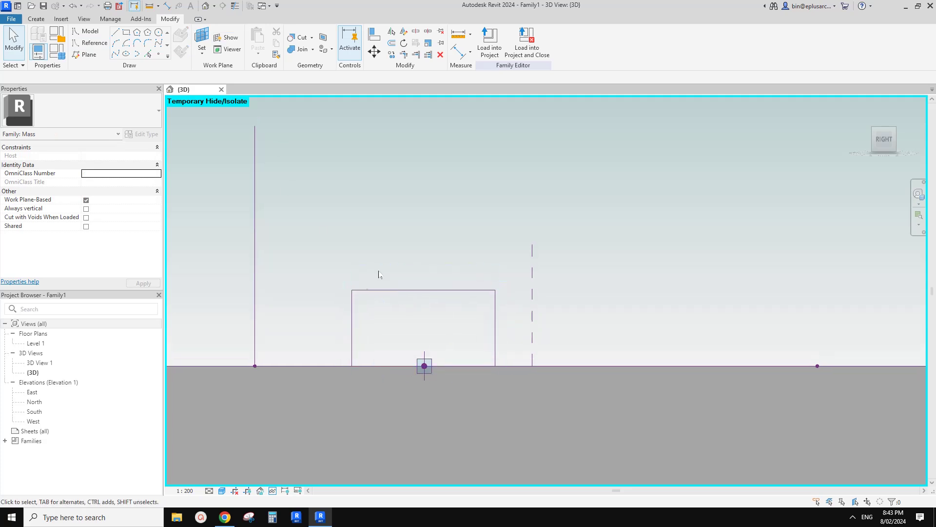
pyautogui.press('Tab')
pyautogui.click(89, 43)
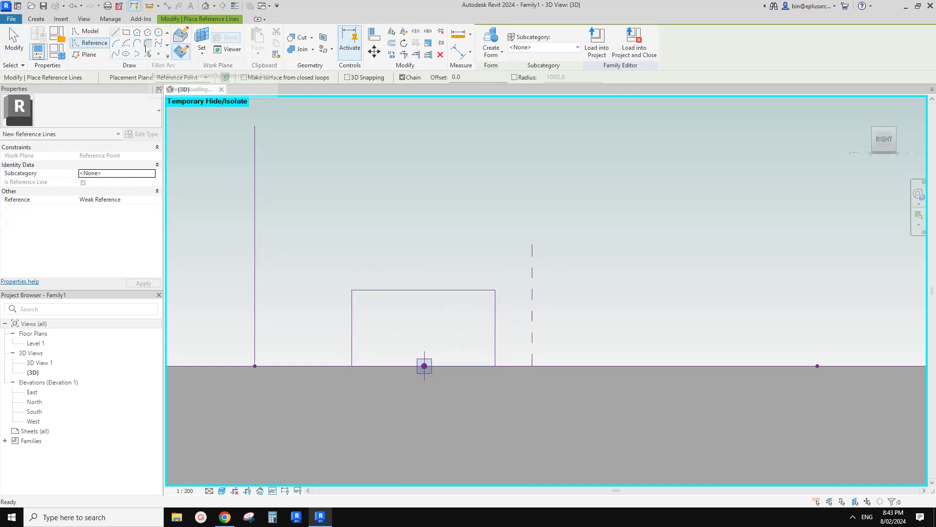
pyautogui.click(148, 53)
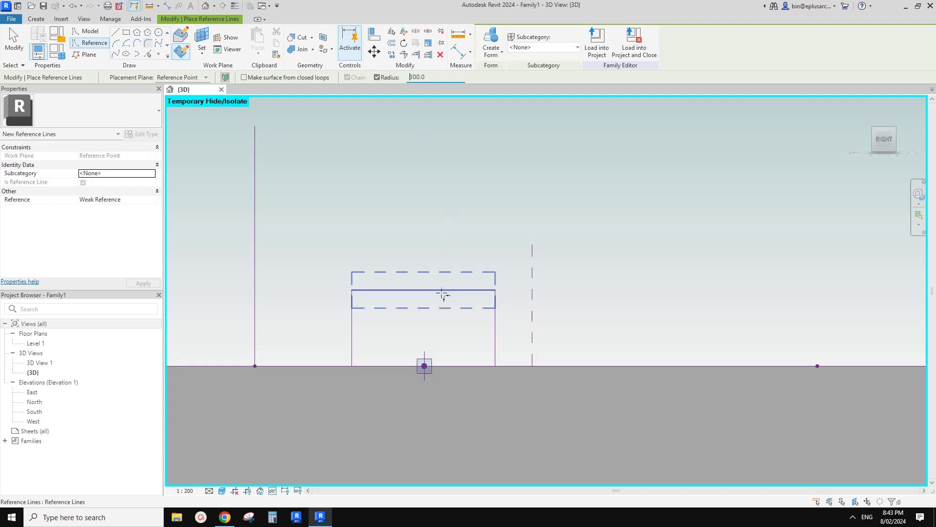
pyautogui.click(354, 318)
pyautogui.scroll(2, 368, 326)
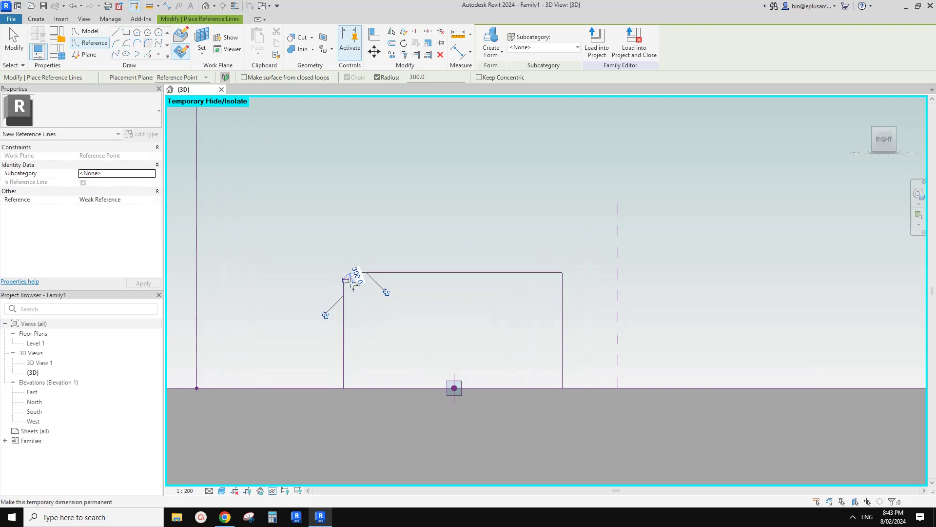
pyautogui.moveTo(456, 280); pyautogui.dragTo(342, 271, button='middle')
pyautogui.click(481, 267)
pyautogui.click(491, 287)
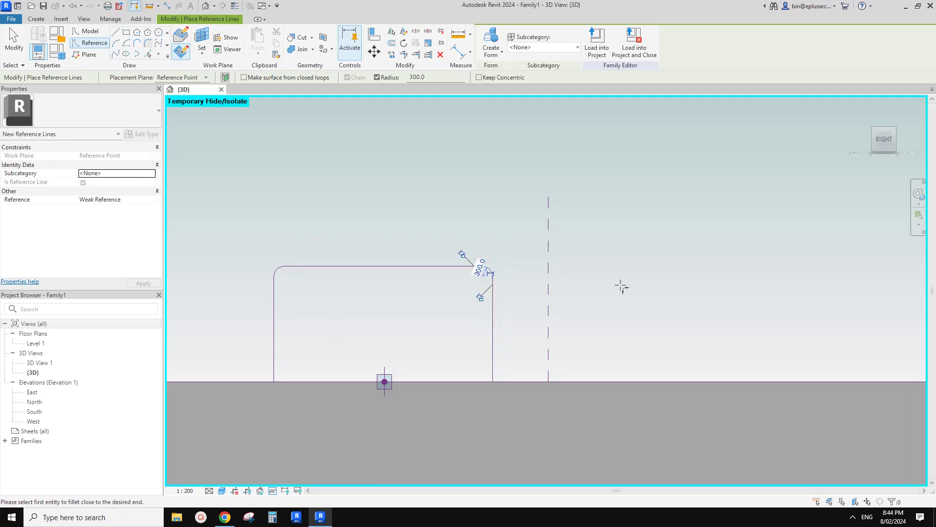
# Set the radius of the rectangle's upper fillet nearest the dashed reference plane to 500 mm
pyautogui.click(480, 268)
pyautogui.moveTo(510, 251); pyautogui.dragTo(503, 264, button='middle')
pyautogui.write('5')
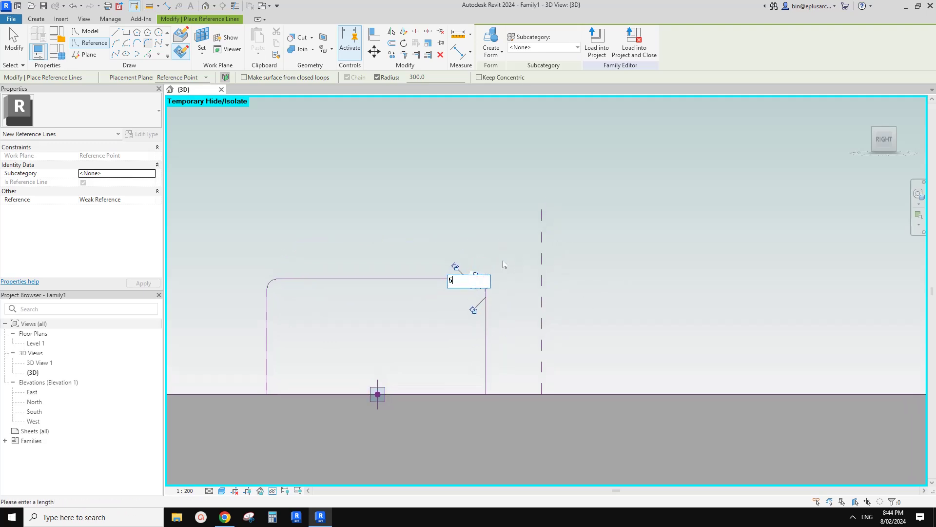
pyautogui.write('00')
pyautogui.press('Return')
pyautogui.press('Escape')
pyautogui.press('Escape')
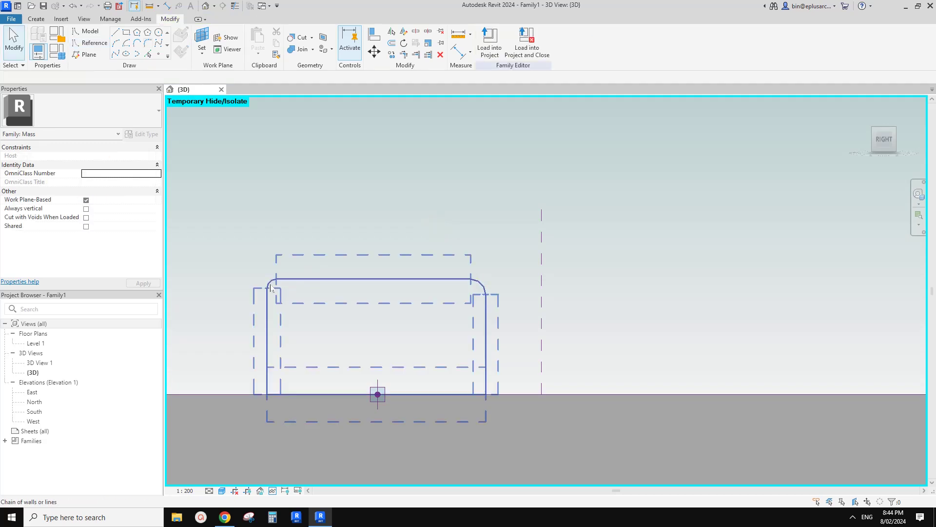
# Set the radius of the opposite upper fillet, on the arc side of the rectangle, to 500 mm
pyautogui.click(270, 282)
pyautogui.click(253, 288)
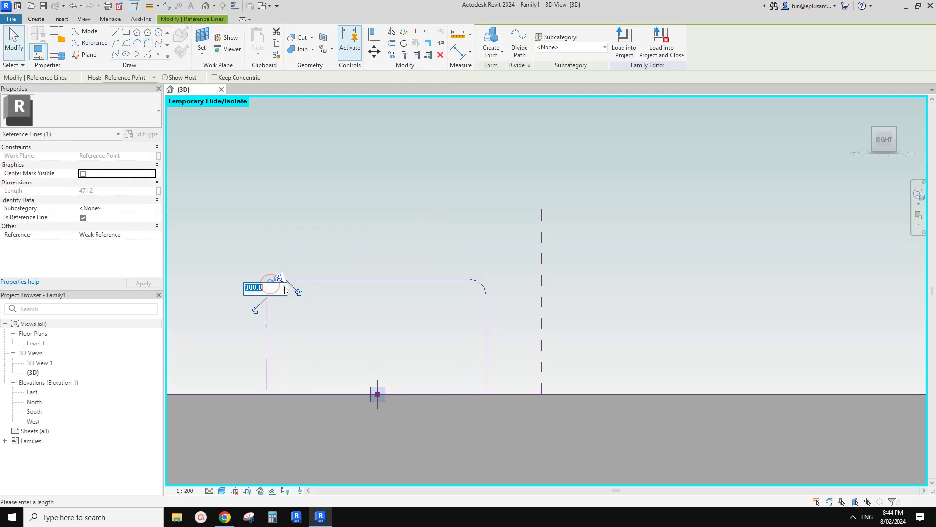
pyautogui.moveTo(368, 256); pyautogui.dragTo(365, 262, button='middle')
pyautogui.scroll(-1, 366, 257)
pyautogui.press('Escape')
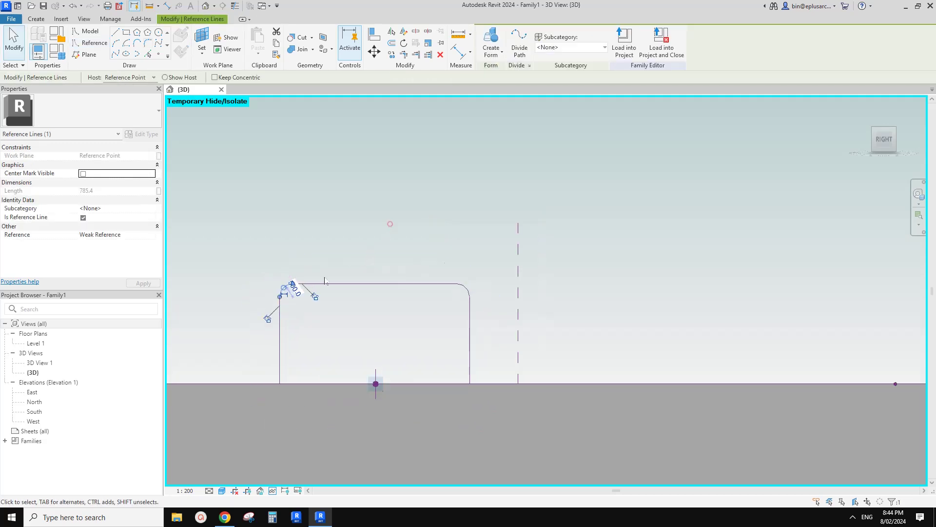
# Create a void form from the filleted opening profile and the perpendicular reference line through the curved form
pyautogui.press('Escape')
pyautogui.scroll(2, 356, 296)
pyautogui.scroll(-1, 423, 273)
pyautogui.keyDown('shift'); pyautogui.moveTo(425, 277); pyautogui.dragTo(455, 281, button='middle'); pyautogui.keyUp('shift')
pyautogui.click(398, 274)
pyautogui.keyDown('ctrl'); pyautogui.click(408, 323); pyautogui.keyUp('ctrl')
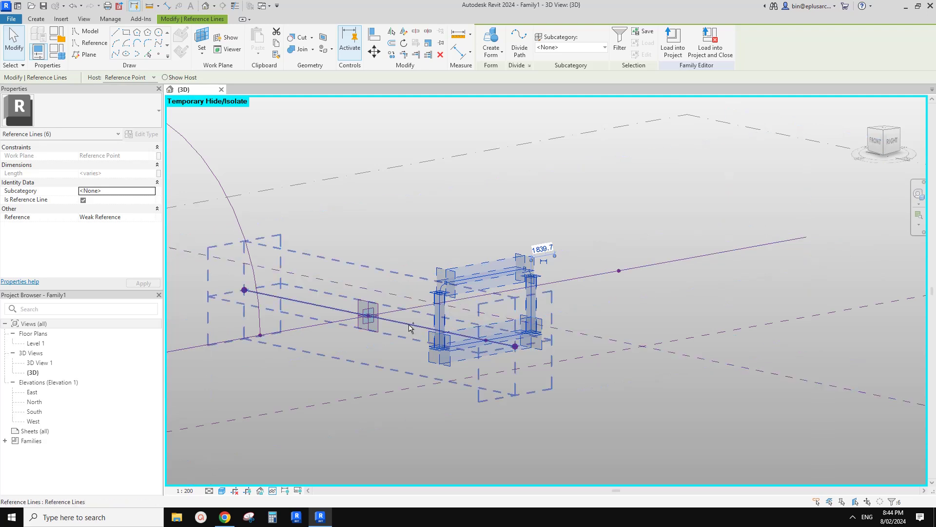
pyautogui.click(497, 49)
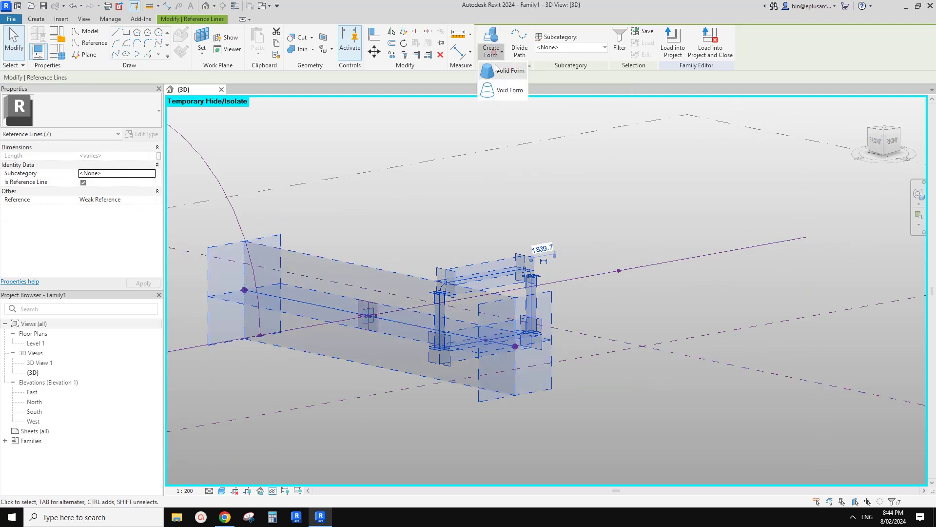
pyautogui.click(498, 93)
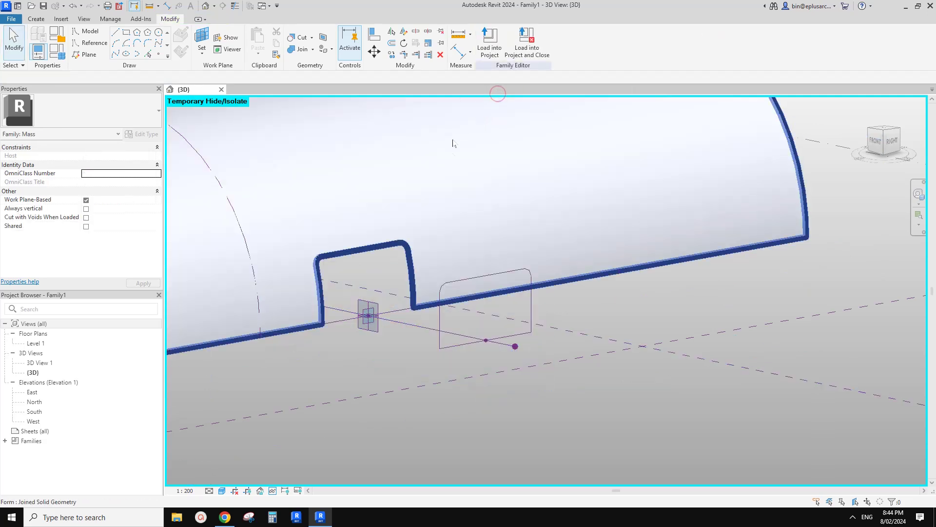
# Switch to the Google Docs page to check the opening in the reference drawings, and return to Revit
pyautogui.click(439, 176)
pyautogui.keyDown('shift'); pyautogui.moveTo(471, 223); pyautogui.dragTo(389, 311, button='middle'); pyautogui.keyUp('shift')
pyautogui.click(221, 521)
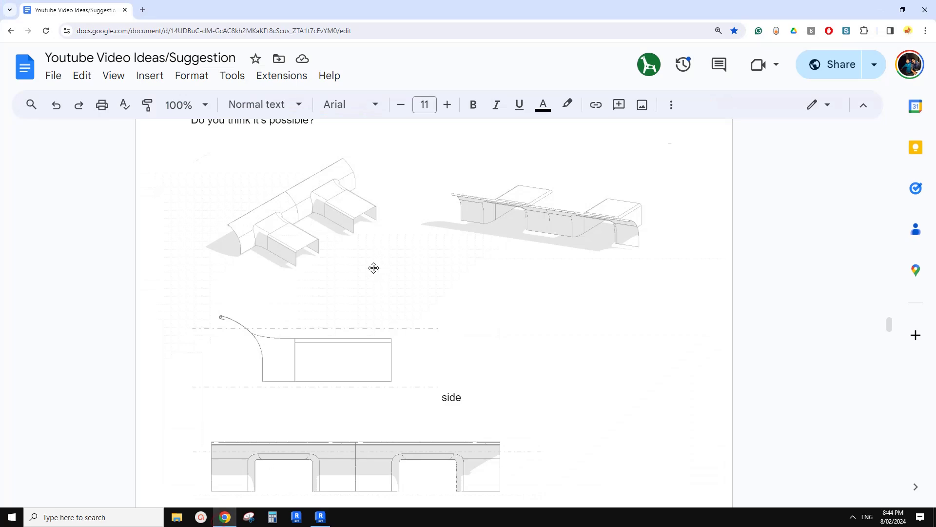
pyautogui.click(328, 518)
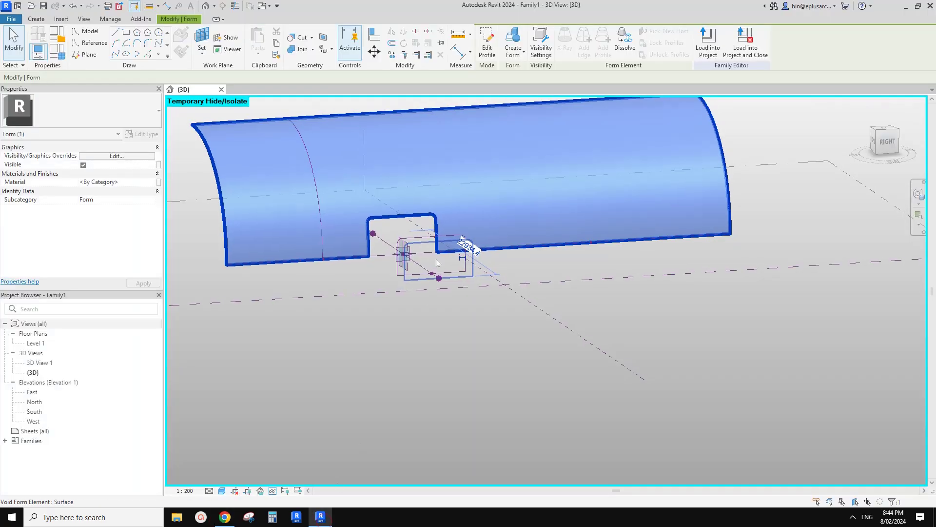
# Scale the filleted opening profile in the Right view about its hosted reference point, enlarging its height to 6900 mm
pyautogui.scroll(5, 411, 250)
pyautogui.press('Tab')
pyautogui.click(411, 234)
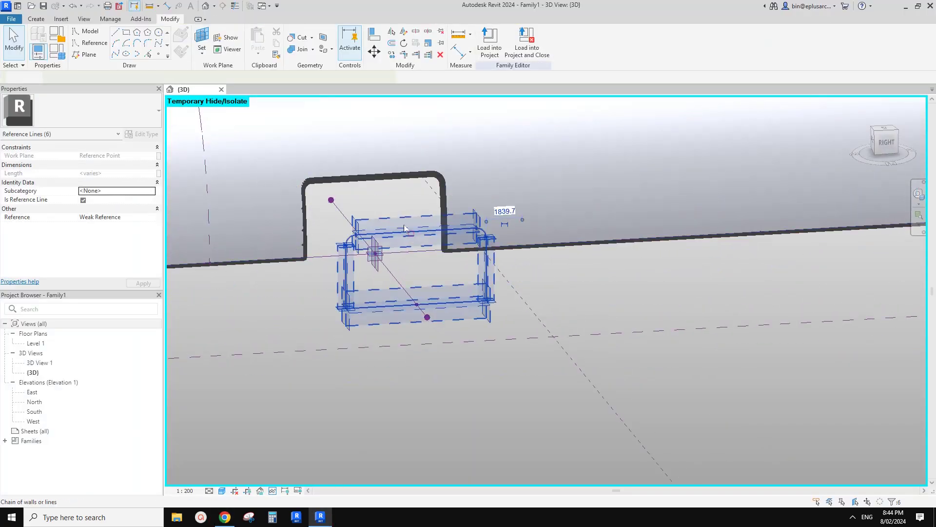
pyautogui.moveTo(424, 257); pyautogui.dragTo(410, 262, button='middle')
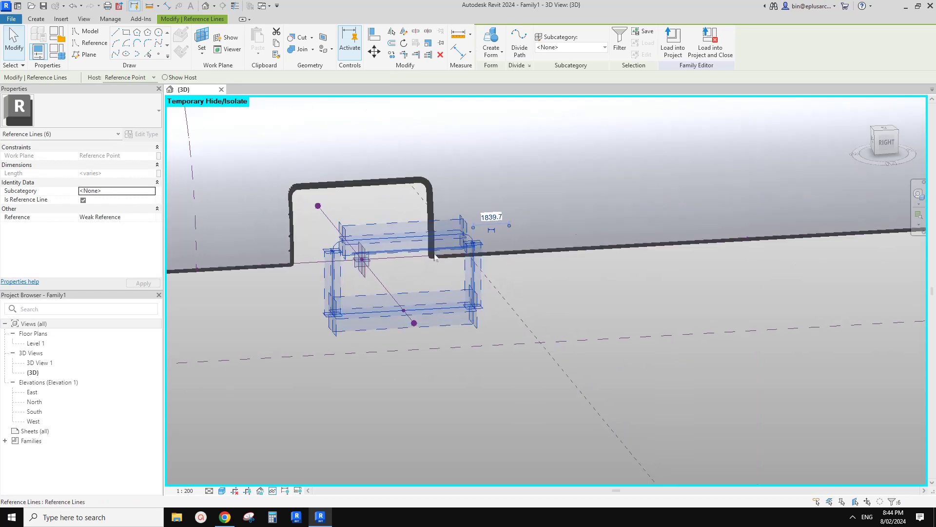
pyautogui.click(886, 145)
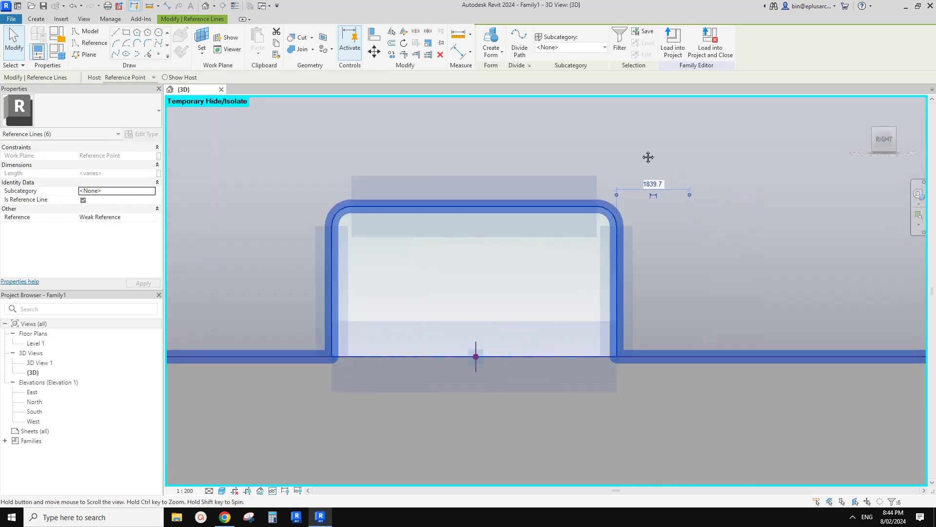
pyautogui.moveTo(648, 157); pyautogui.dragTo(552, 167, button='middle')
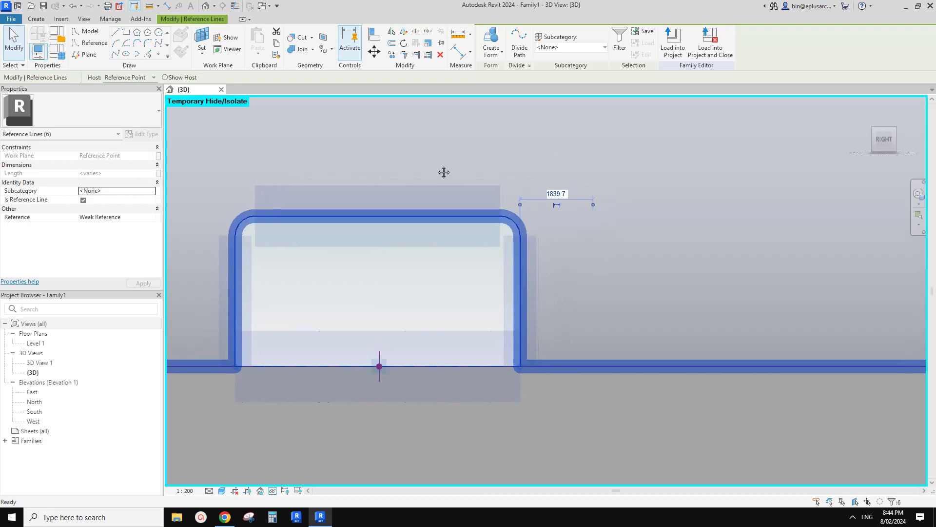
pyautogui.press('r')
pyautogui.press('e')
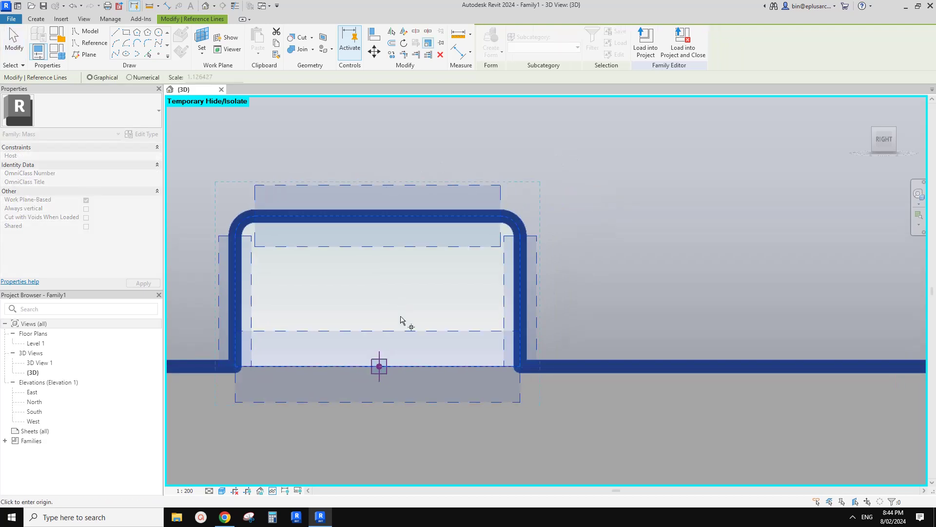
pyautogui.click(378, 367)
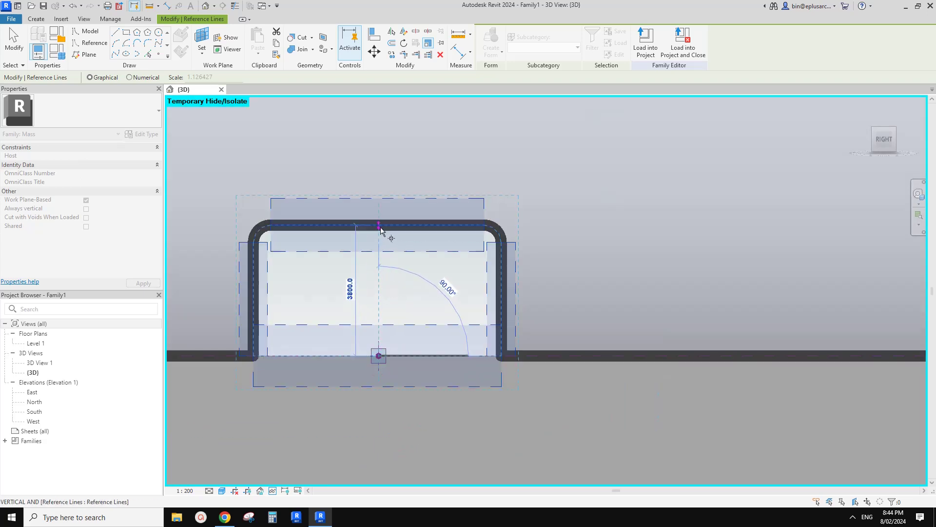
pyautogui.scroll(-4, 379, 225)
pyautogui.moveTo(382, 204); pyautogui.dragTo(385, 252, button='middle')
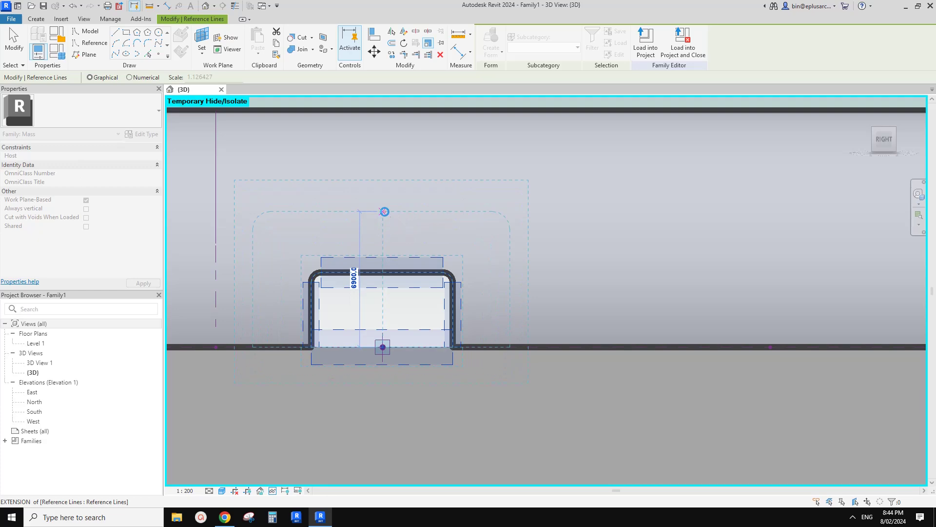
pyautogui.click(385, 212)
# Examine from several angles how the void and its cut in the curved form respond to the enlarged profile
pyautogui.scroll(-3, 438, 276)
pyautogui.click(438, 276)
pyautogui.moveTo(437, 276)
pyautogui.keyDown('shift'); pyautogui.mouseDown(button='middle')
pyautogui.moveTo(495, 297)
pyautogui.moveTo(468, 310)
pyautogui.moveTo(491, 332)
pyautogui.moveTo(458, 291)
pyautogui.moveTo(429, 281)
pyautogui.mouseUp(button='middle'); pyautogui.keyUp('shift')
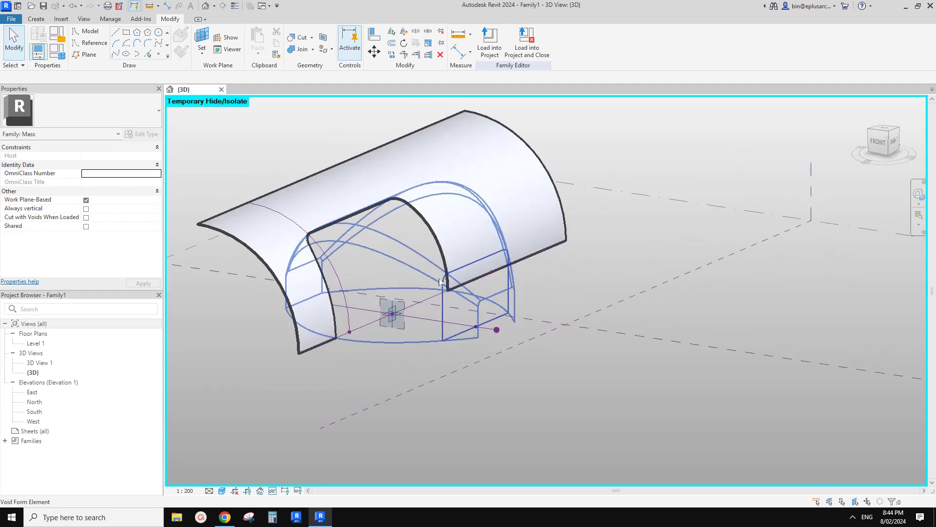
pyautogui.scroll(3, 463, 278)
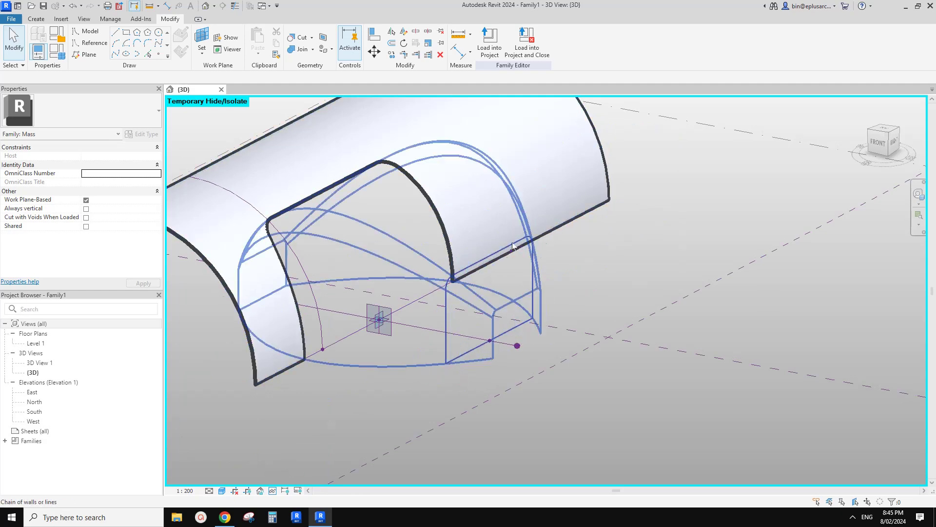
pyautogui.moveTo(506, 286); pyautogui.dragTo(512, 291, button='middle')
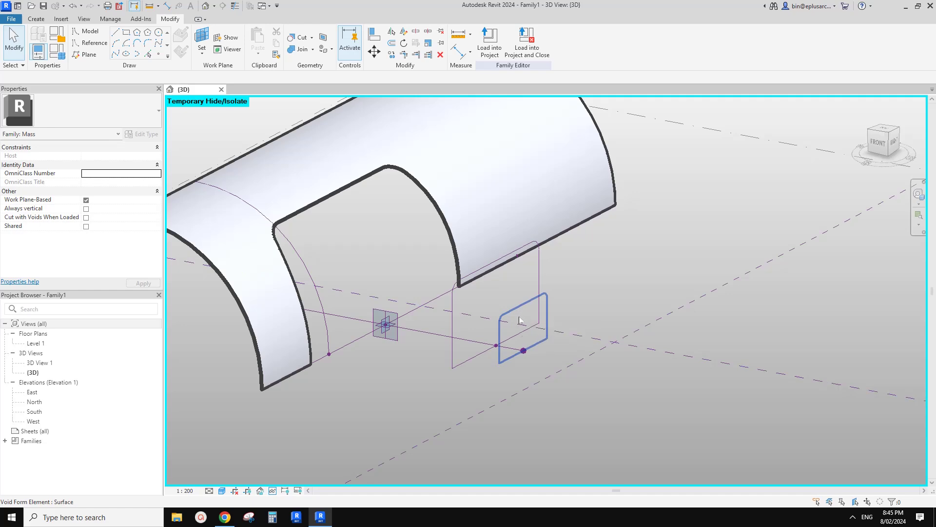
pyautogui.keyDown('shift'); pyautogui.moveTo(521, 319); pyautogui.dragTo(375, 297, button='middle'); pyautogui.keyUp('shift')
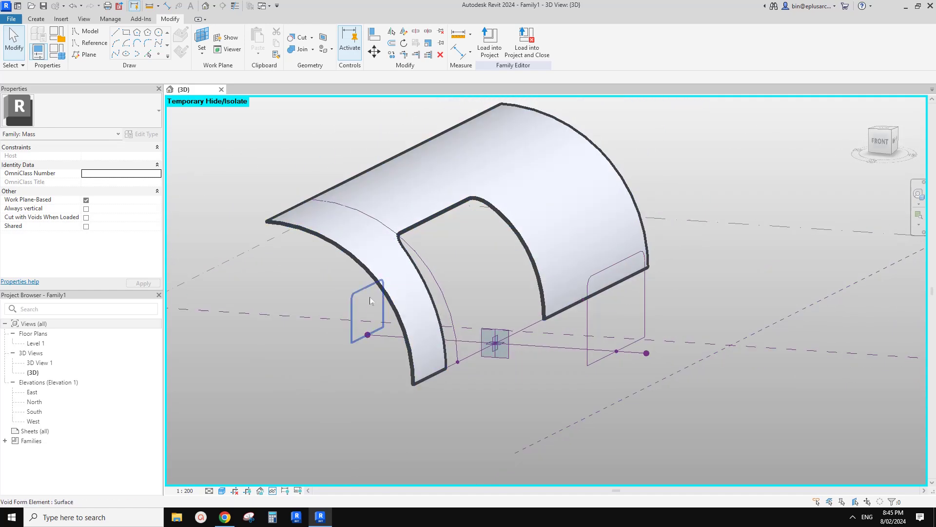
pyautogui.keyDown('shift'); pyautogui.moveTo(372, 301); pyautogui.dragTo(535, 312, button='middle'); pyautogui.keyUp('shift')
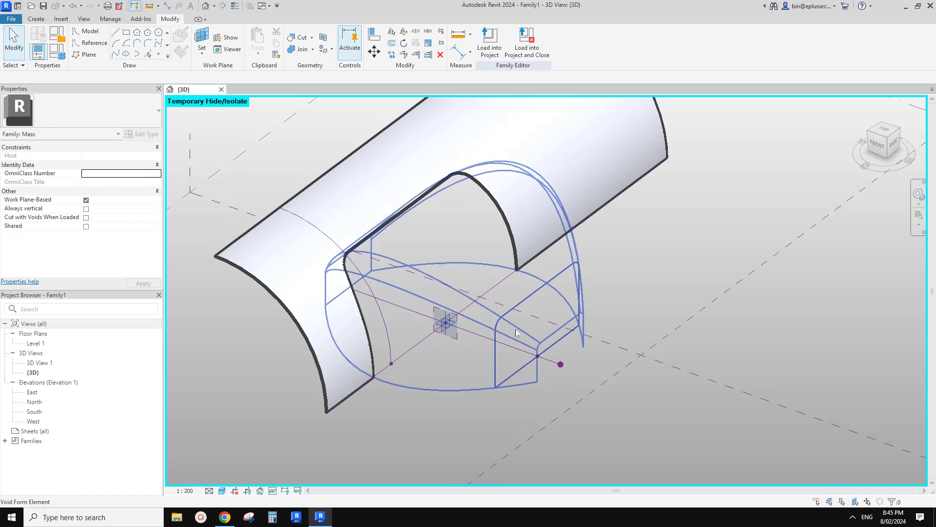
# Delete the distorted void form, keeping its reference profile and path line
pyautogui.hotkey('ctrl', 'z')
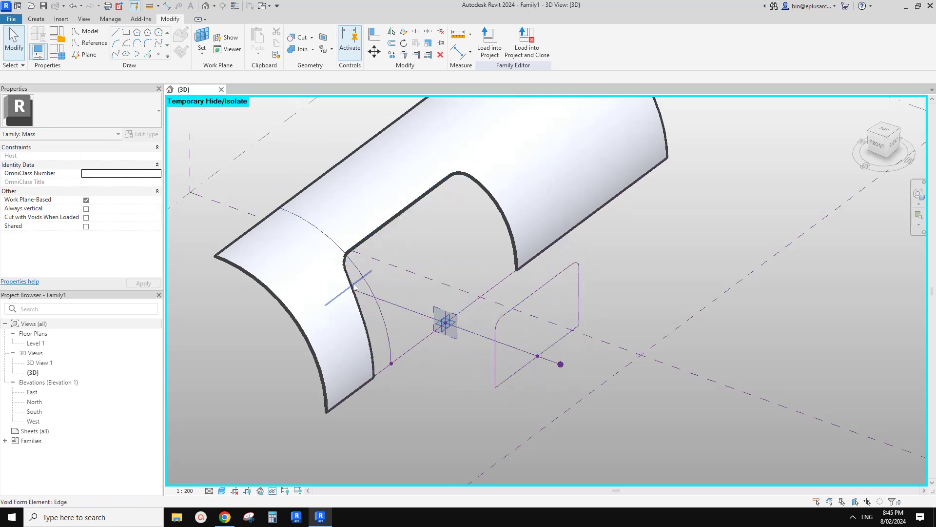
pyautogui.click(509, 286)
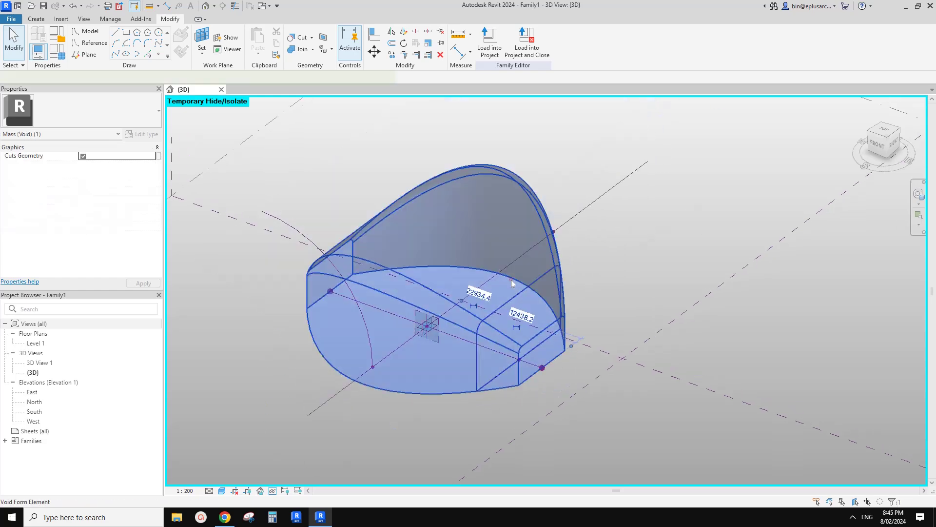
pyautogui.press('Delete')
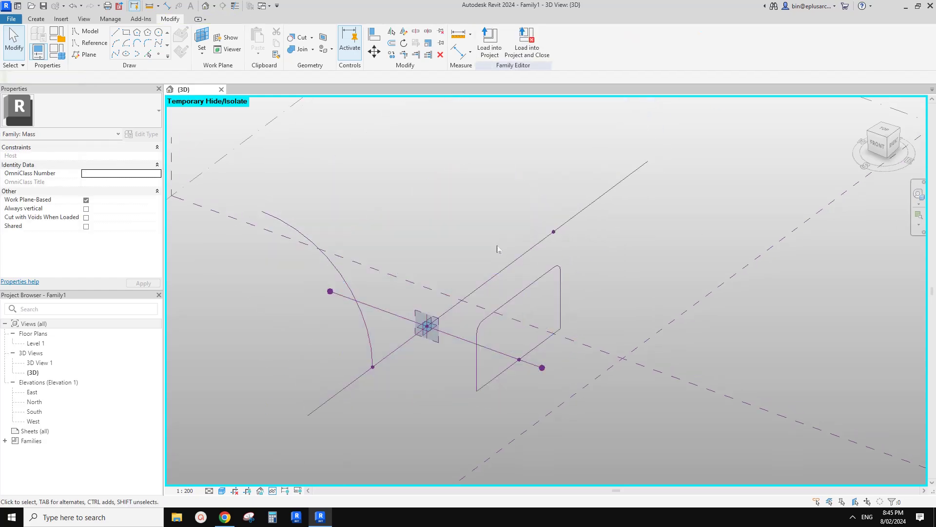
# Create a new void form from the enlarged profile chain and the perpendicular reference line
pyautogui.click(518, 294)
pyautogui.keyDown('ctrl'); pyautogui.click(445, 331); pyautogui.keyUp('ctrl')
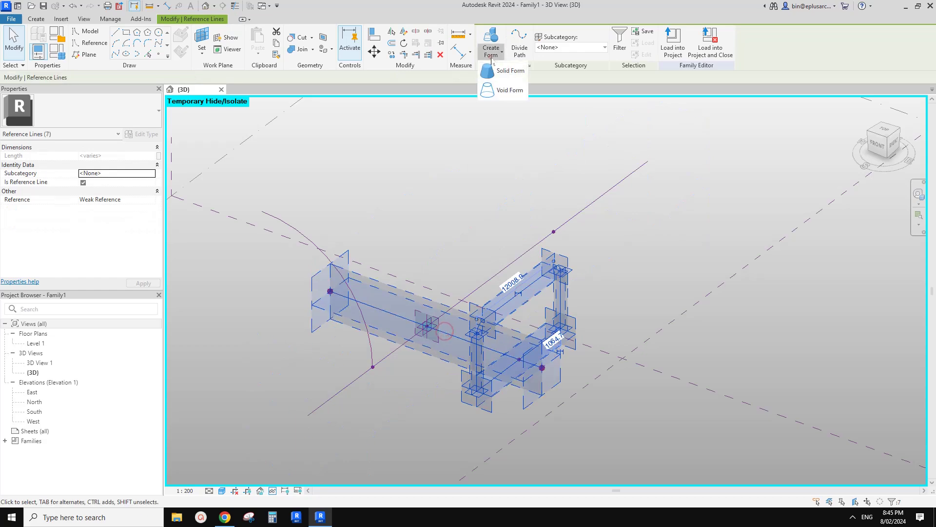
pyautogui.click(502, 94)
# Inspect the straight box-shaped void, its reference geometry and the opening it cuts through the curved form
pyautogui.scroll(-2, 497, 227)
pyautogui.keyDown('shift'); pyautogui.moveTo(497, 229); pyautogui.dragTo(470, 250, button='middle'); pyautogui.keyUp('shift')
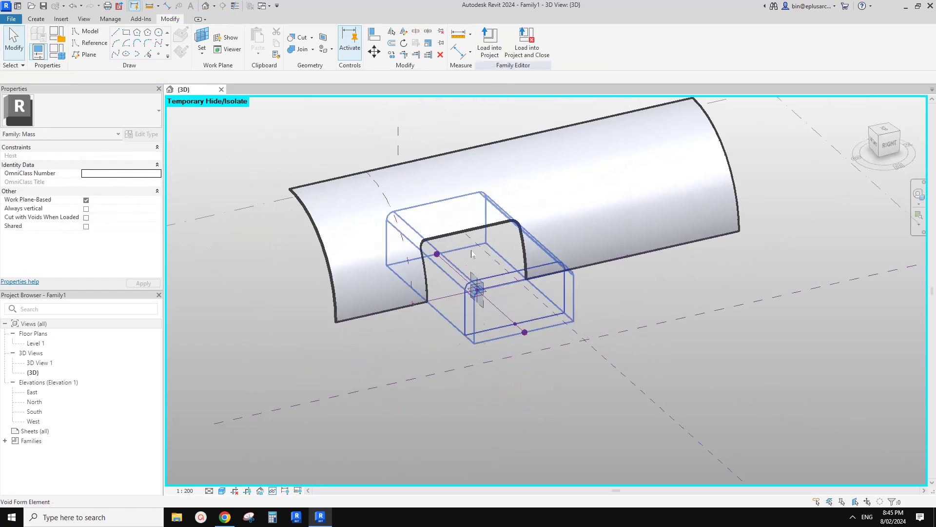
pyautogui.scroll(2, 491, 266)
pyautogui.press('Tab')
pyautogui.keyDown('shift'); pyautogui.moveTo(457, 309); pyautogui.dragTo(443, 319, button='middle'); pyautogui.keyUp('shift')
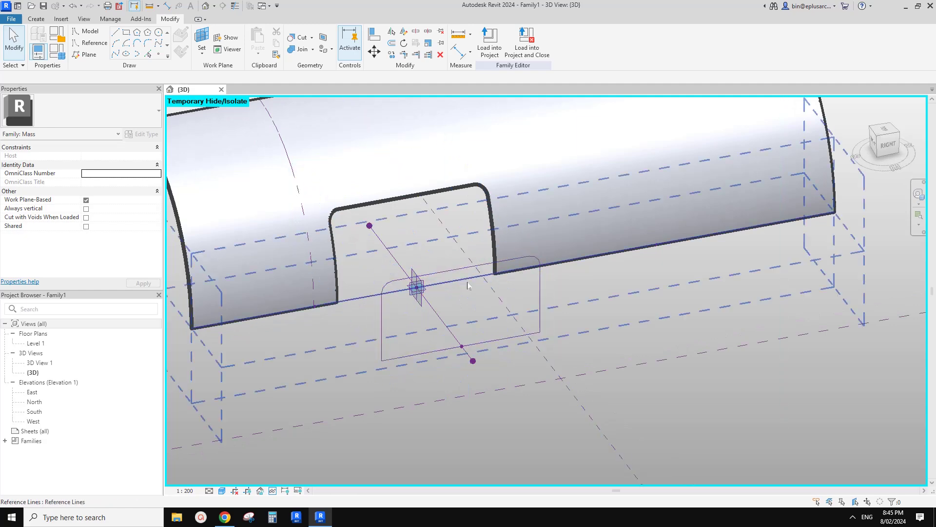
pyautogui.moveTo(419, 288); pyautogui.dragTo(418, 297, button='middle')
pyautogui.keyDown('shift'); pyautogui.moveTo(463, 317); pyautogui.dragTo(375, 308, button='middle'); pyautogui.keyUp('shift')
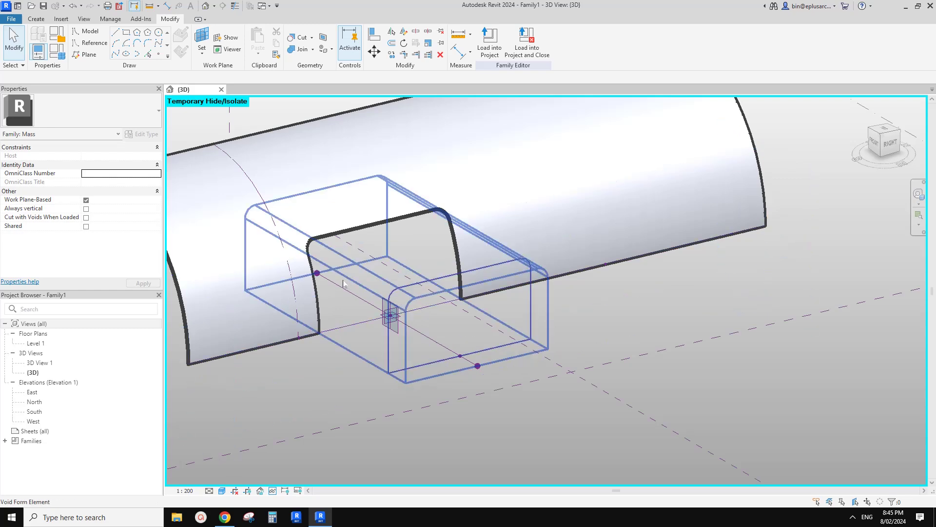
pyautogui.keyDown('shift'); pyautogui.moveTo(334, 283); pyautogui.dragTo(430, 277, button='middle'); pyautogui.keyUp('shift')
pyautogui.keyDown('shift'); pyautogui.moveTo(391, 306); pyautogui.dragTo(463, 290, button='middle'); pyautogui.keyUp('shift')
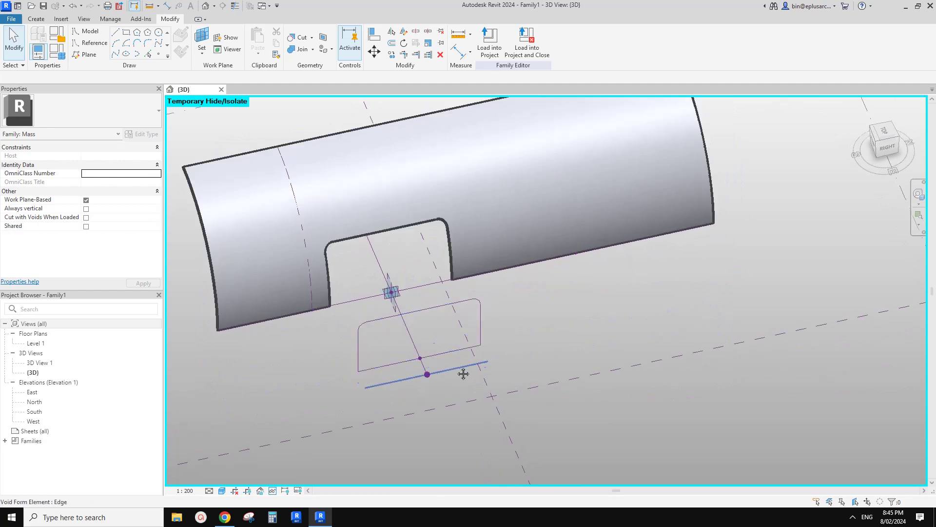
pyautogui.keyDown('shift'); pyautogui.moveTo(528, 233); pyautogui.dragTo(587, 292, button='middle'); pyautogui.keyUp('shift')
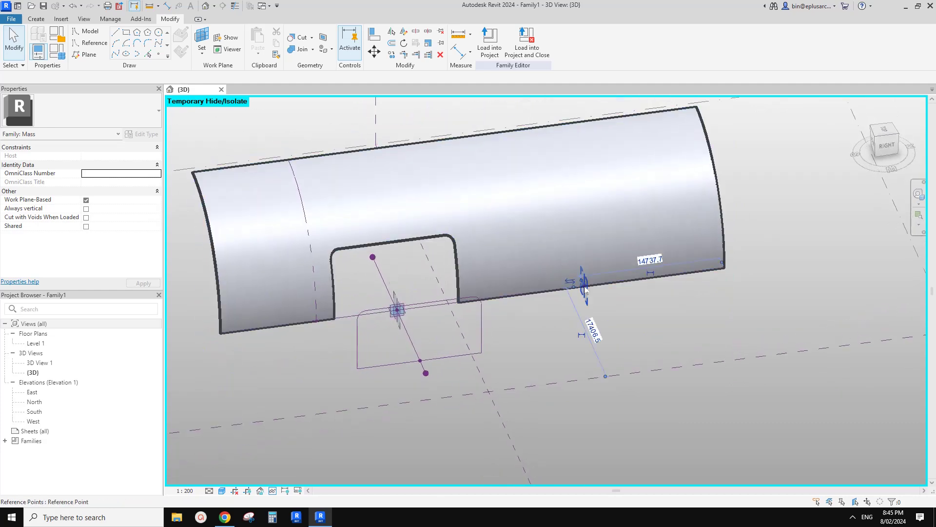
# Delete the unused reference point hosted on the base line along the uncut stretch of the curved form
pyautogui.click(586, 287)
pyautogui.moveTo(479, 267); pyautogui.dragTo(477, 276, button='middle')
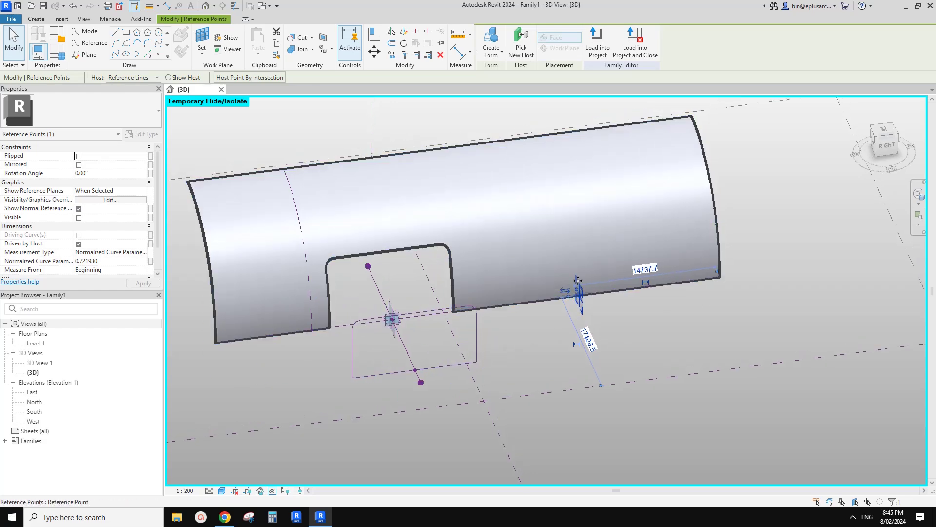
pyautogui.press('Escape')
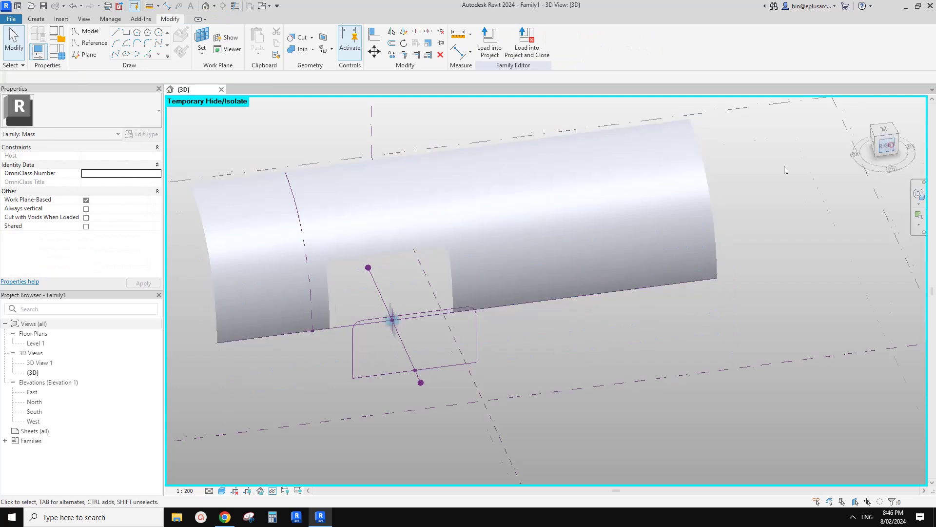
# In a wireframe Right view, select the void with its profile, path line and points, excluding the Center (Front/Back) reference plane
pyautogui.click(878, 148)
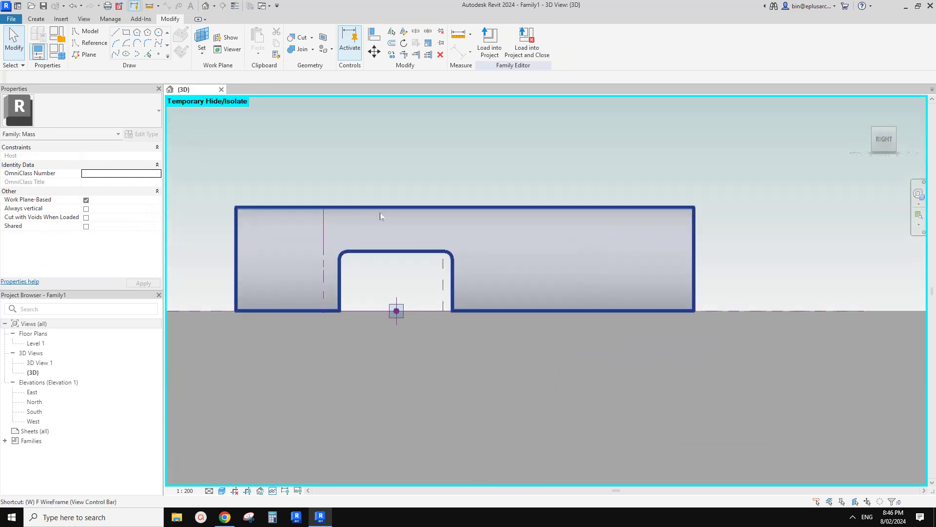
pyautogui.scroll(3, 378, 214)
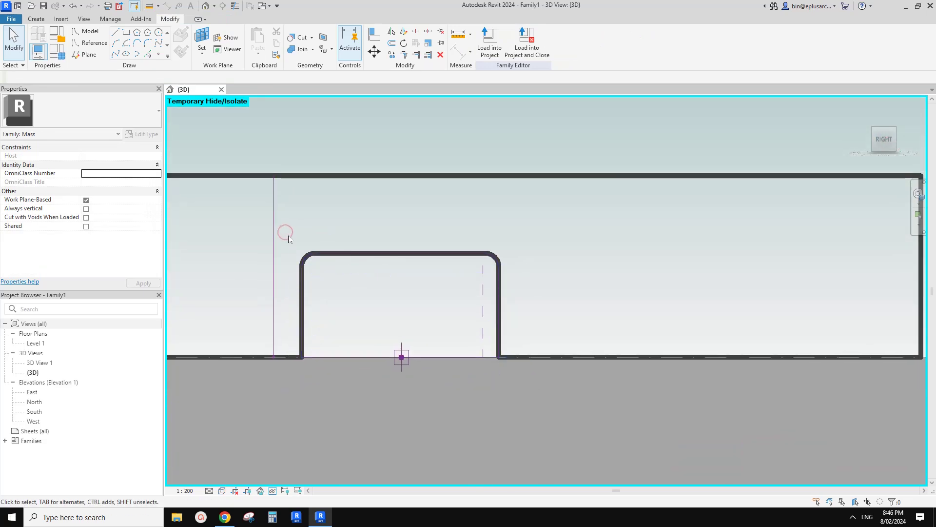
pyautogui.moveTo(385, 320); pyautogui.dragTo(519, 416)
pyautogui.scroll(-2, 453, 439)
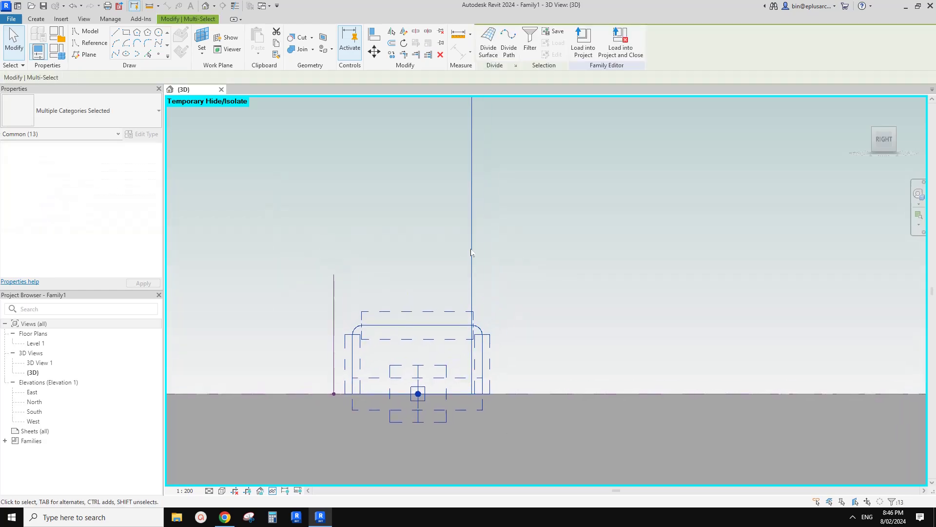
pyautogui.keyDown('shift'); pyautogui.moveTo(440, 322); pyautogui.dragTo(472, 398, button='middle'); pyautogui.keyUp('shift')
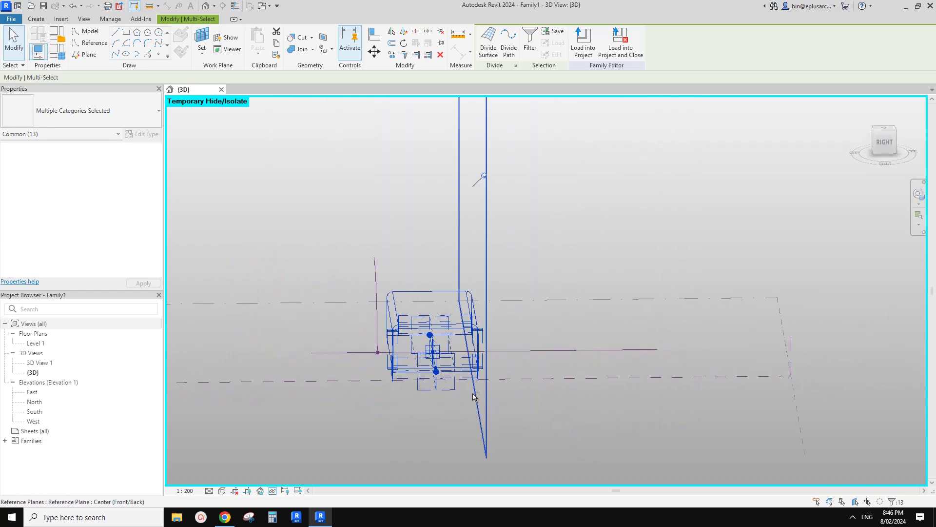
pyautogui.keyDown('shift'); pyautogui.click(474, 389); pyautogui.keyUp('shift')
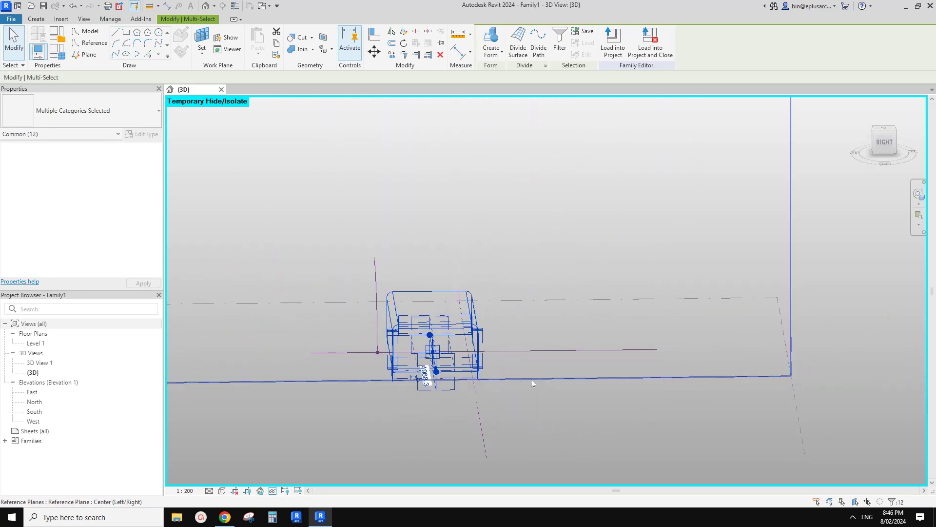
pyautogui.moveTo(536, 380); pyautogui.dragTo(533, 391, button='middle')
pyautogui.keyDown('shift'); pyautogui.moveTo(469, 399); pyautogui.dragTo(800, 232, button='middle'); pyautogui.keyUp('shift')
# From the Right view, copy the selected void, profile, path line and points about 22 m along the base line
pyautogui.click(879, 149)
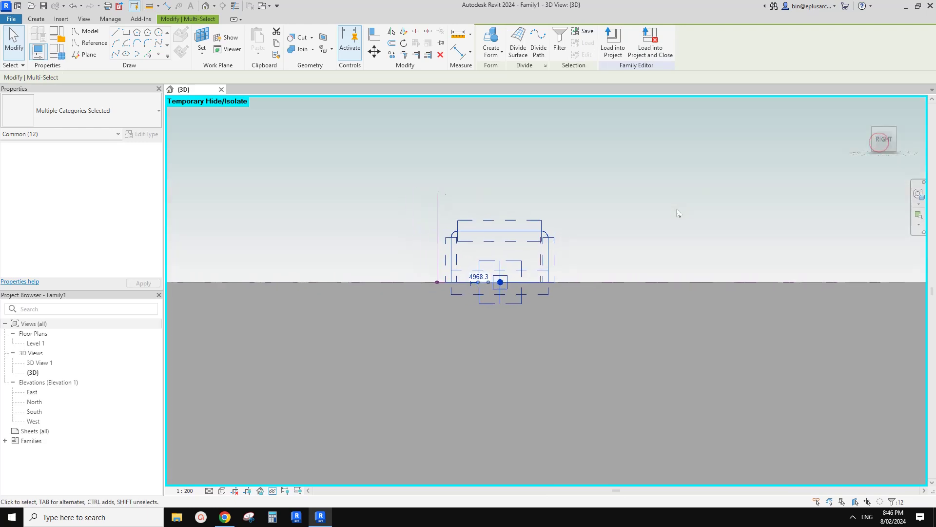
pyautogui.press('c')
pyautogui.press('o')
pyautogui.click(444, 290)
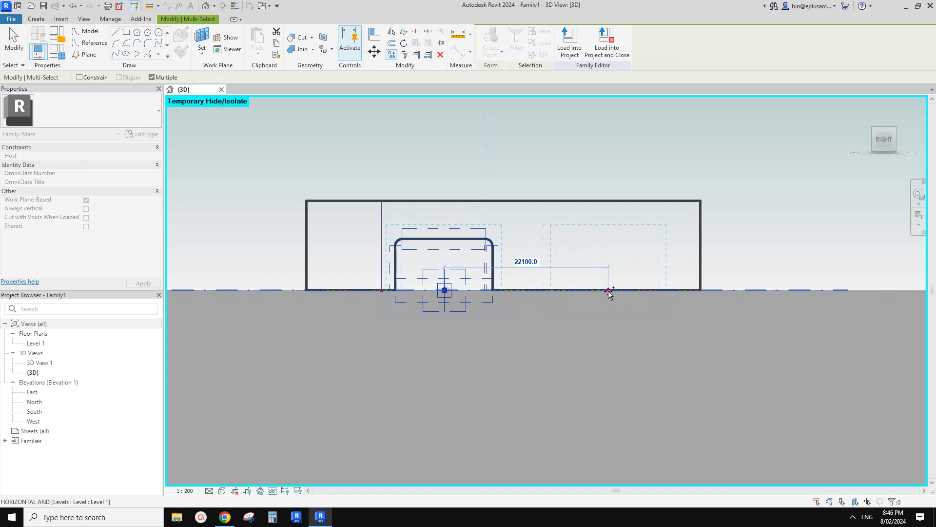
pyautogui.click(602, 290)
pyautogui.keyDown('shift'); pyautogui.moveTo(579, 301); pyautogui.dragTo(631, 358, button='middle'); pyautogui.keyUp('shift')
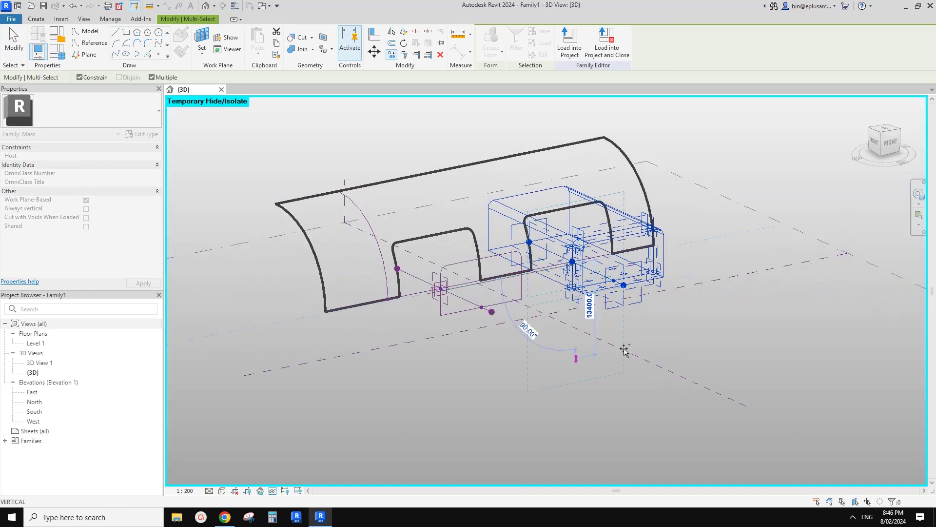
pyautogui.press('Escape')
pyautogui.press('Escape')
# Inspect the copied opening and compare the host settings of the original and copied central reference points
pyautogui.keyDown('shift'); pyautogui.moveTo(583, 315); pyautogui.dragTo(549, 384, button='middle'); pyautogui.keyUp('shift')
pyautogui.scroll(2, 566, 297)
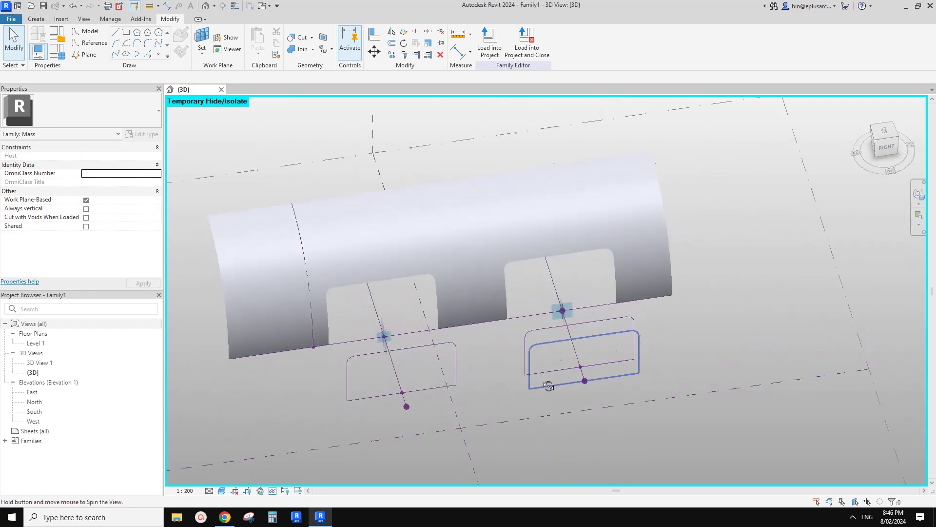
pyautogui.scroll(3, 563, 320)
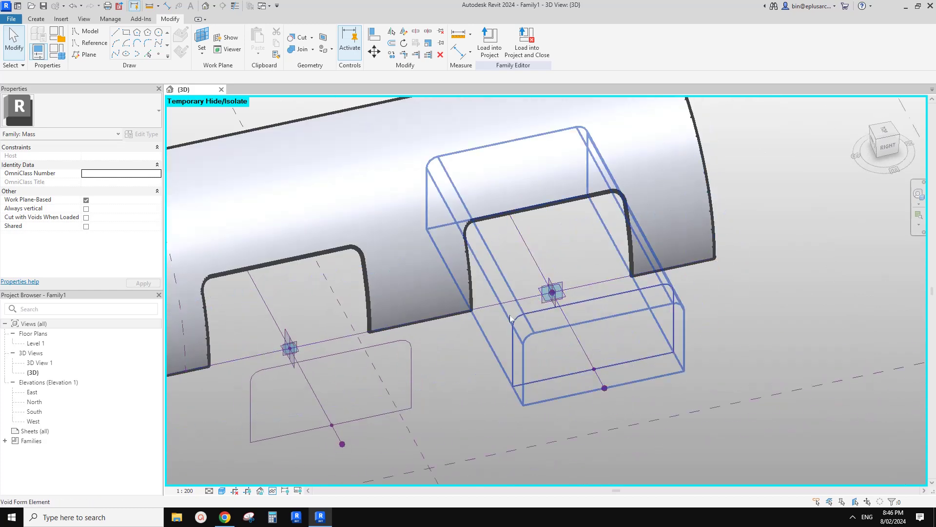
pyautogui.moveTo(542, 315); pyautogui.dragTo(610, 294, button='middle')
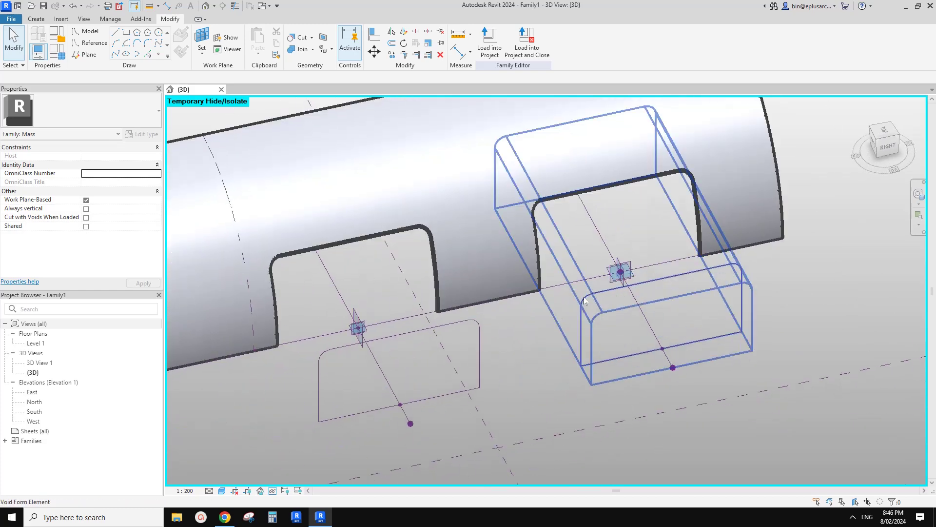
pyautogui.click(360, 329)
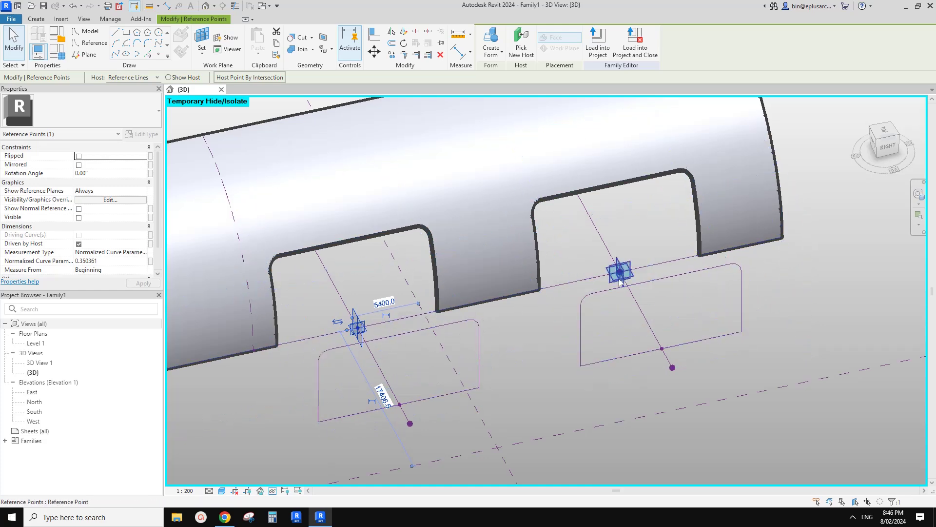
pyautogui.moveTo(628, 285); pyautogui.dragTo(603, 294, button='middle')
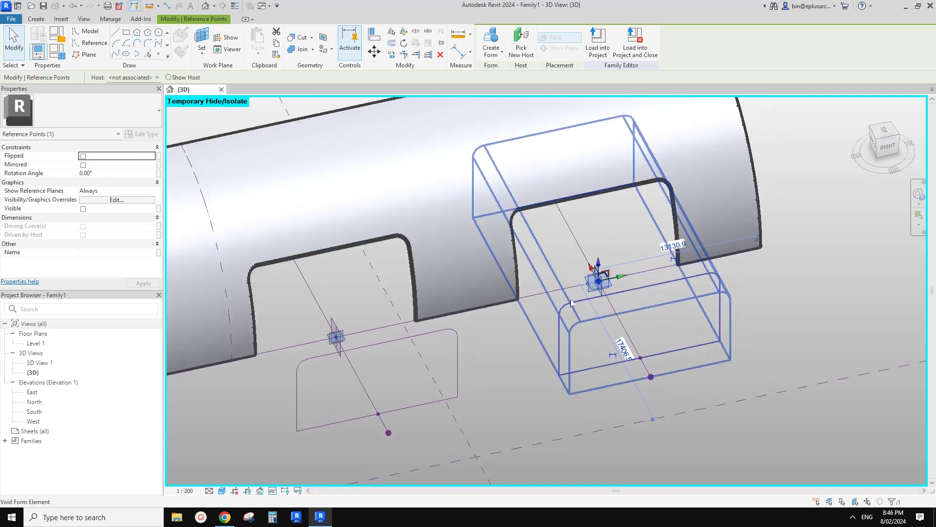
# Try to slide the copied box's central reference point along the base line towards the form's end
pyautogui.scroll(-2, 603, 293)
pyautogui.moveTo(620, 281); pyautogui.dragTo(632, 278)
pyautogui.keyDown('shift'); pyautogui.moveTo(631, 273); pyautogui.dragTo(556, 236, button='middle'); pyautogui.keyUp('shift')
pyautogui.keyDown('shift'); pyautogui.moveTo(607, 316); pyautogui.dragTo(519, 221, button='middle'); pyautogui.keyUp('shift')
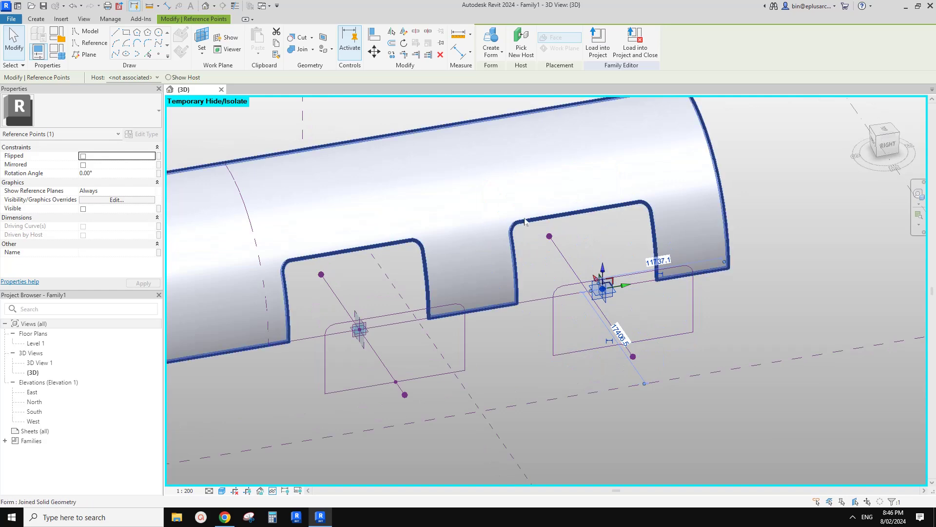
pyautogui.keyDown('shift'); pyautogui.moveTo(582, 247); pyautogui.dragTo(539, 249, button='middle'); pyautogui.keyUp('shift')
pyautogui.moveTo(637, 289)
pyautogui.mouseDown(button='middle')
pyautogui.moveTo(649, 290)
pyautogui.moveTo(613, 293)
pyautogui.moveTo(636, 292)
pyautogui.mouseUp(button='middle')
pyautogui.scroll(2, 622, 292)
pyautogui.moveTo(636, 288); pyautogui.dragTo(662, 288)
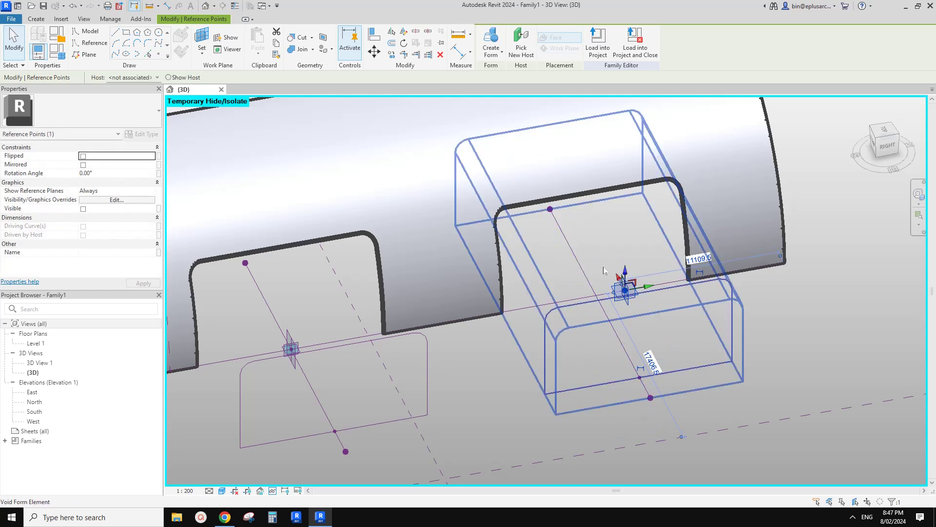
# Try to shift the copied path's outer end point parallel to the base line, and undo the trial moves
pyautogui.click(650, 397)
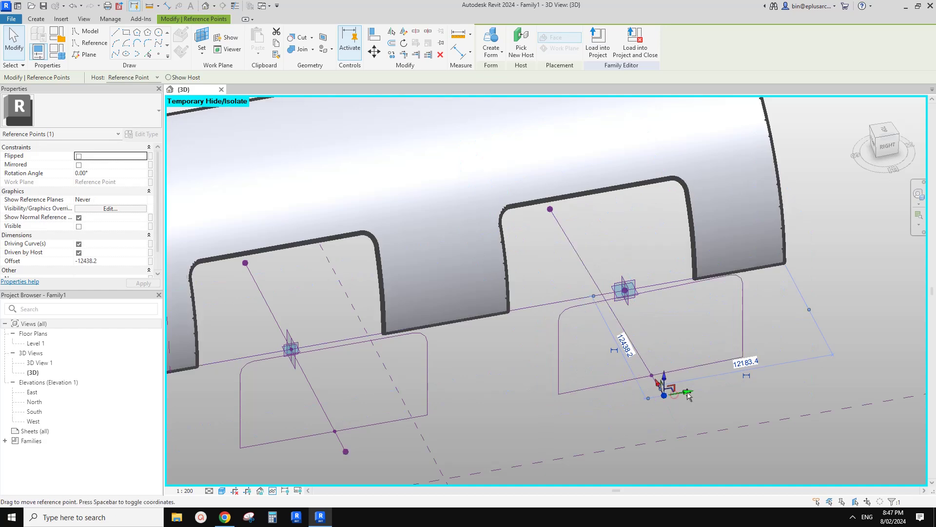
pyautogui.click(686, 388)
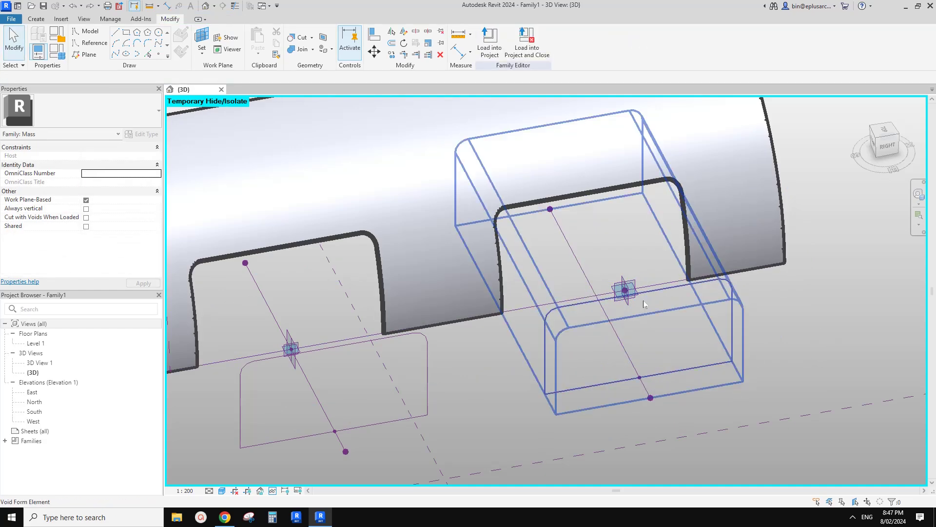
pyautogui.scroll(-3, 644, 304)
pyautogui.scroll(2, 643, 304)
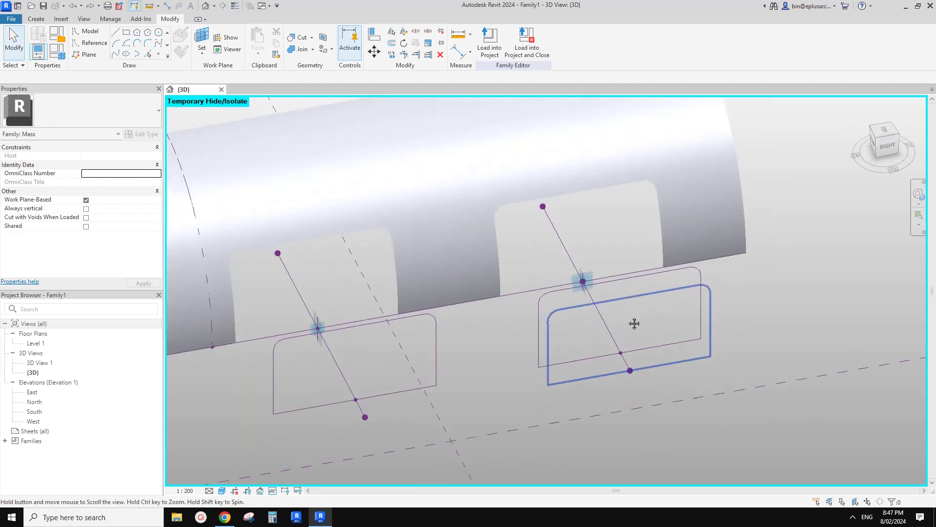
# Rehost both end points of the copied path line by picking the copied central reference point as their host
pyautogui.click(631, 373)
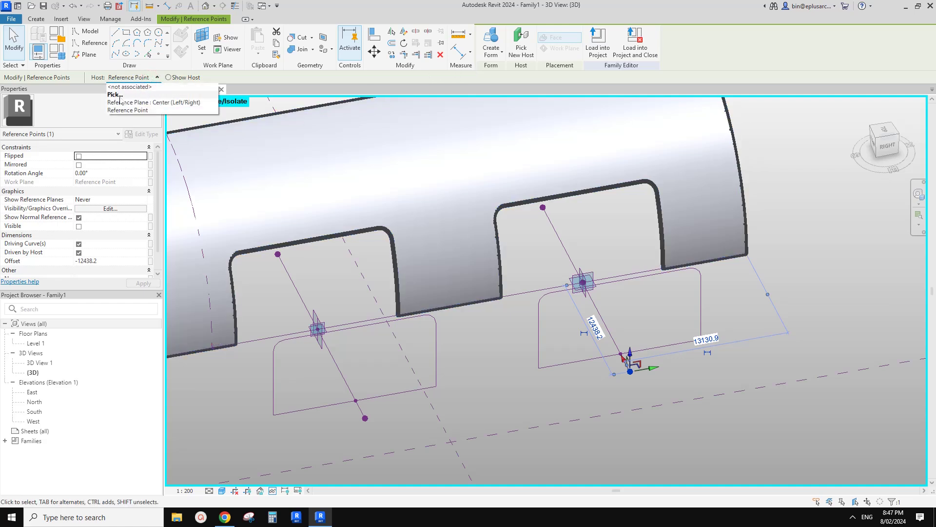
pyautogui.click(119, 95)
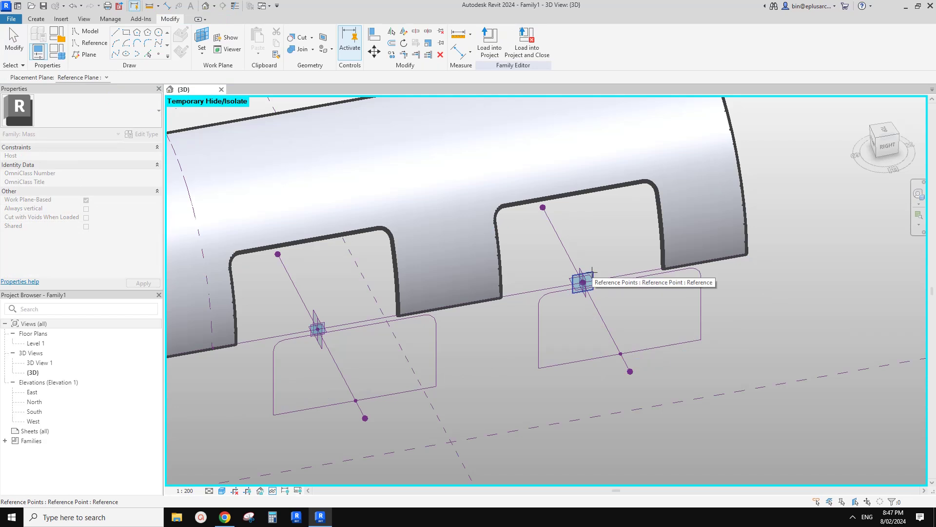
pyautogui.click(593, 273)
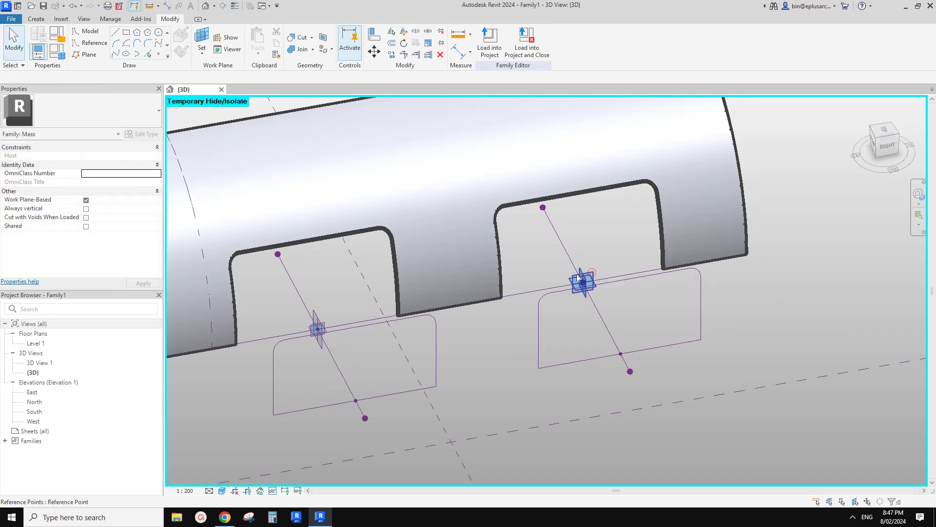
pyautogui.click(543, 208)
pyautogui.click(134, 79)
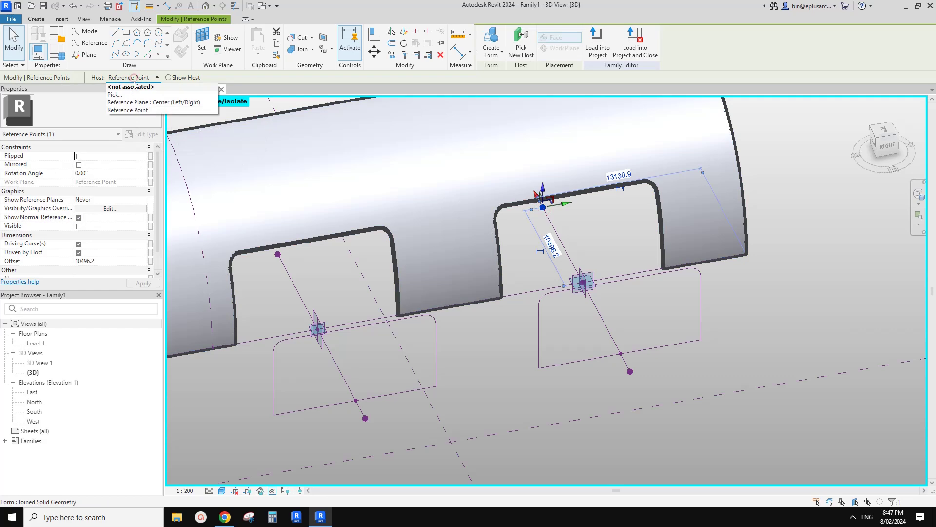
pyautogui.click(115, 95)
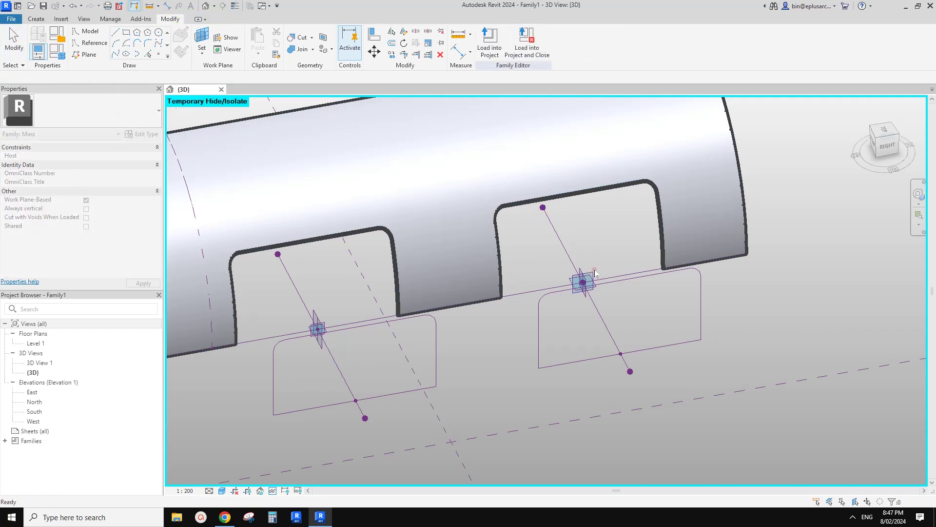
pyautogui.click(584, 281)
# Try to slide the copied central reference point along the base line and lift it above the line
pyautogui.moveTo(610, 277)
pyautogui.mouseDown()
pyautogui.moveTo(627, 279)
pyautogui.moveTo(596, 281)
pyautogui.mouseUp()
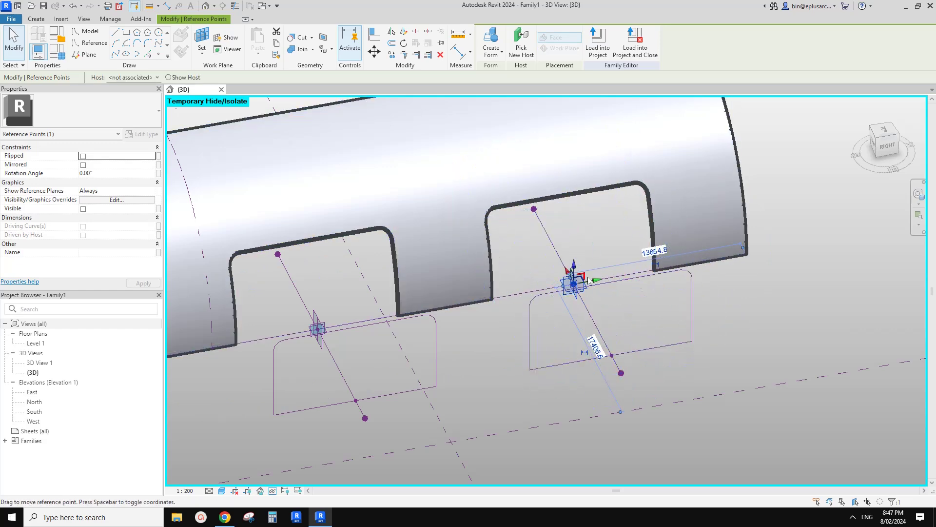
pyautogui.moveTo(599, 282); pyautogui.dragTo(590, 276)
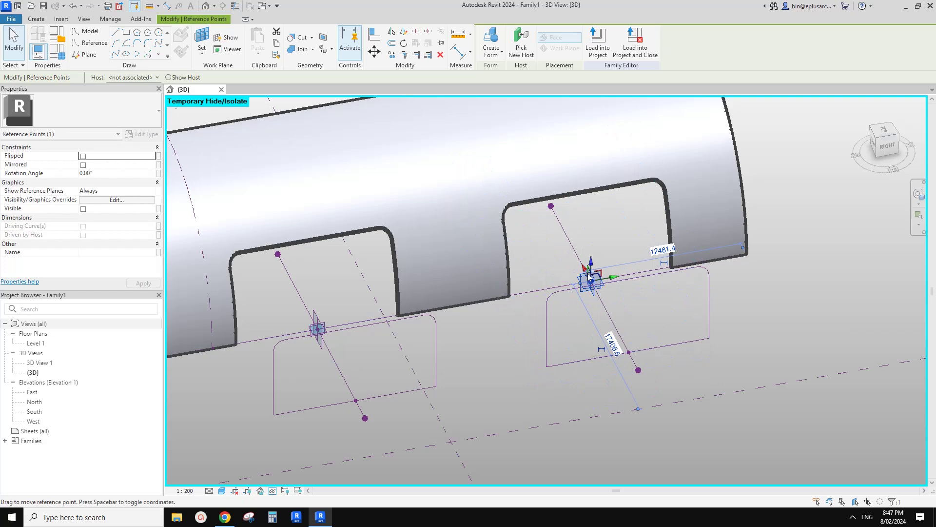
pyautogui.keyDown('shift'); pyautogui.moveTo(610, 303); pyautogui.dragTo(640, 306, button='middle'); pyautogui.keyUp('shift')
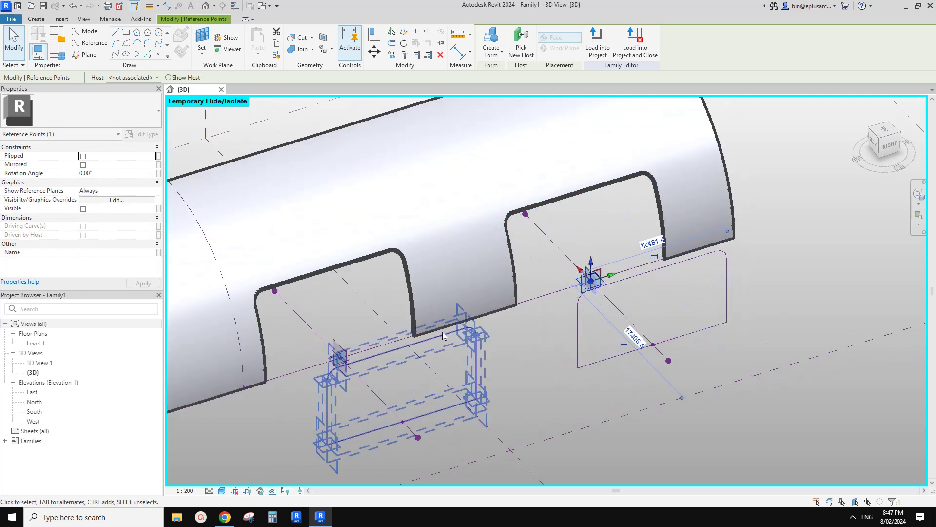
pyautogui.scroll(2, 583, 293)
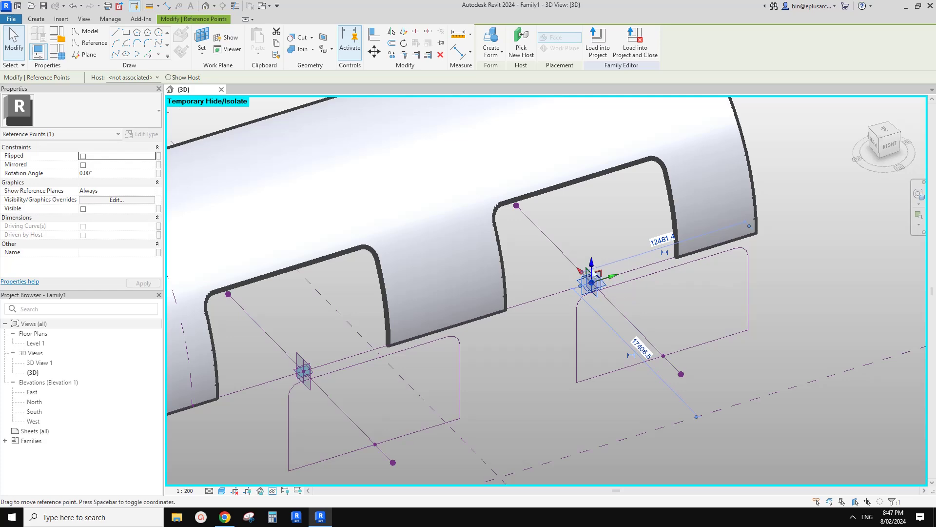
pyautogui.moveTo(595, 268); pyautogui.dragTo(595, 228)
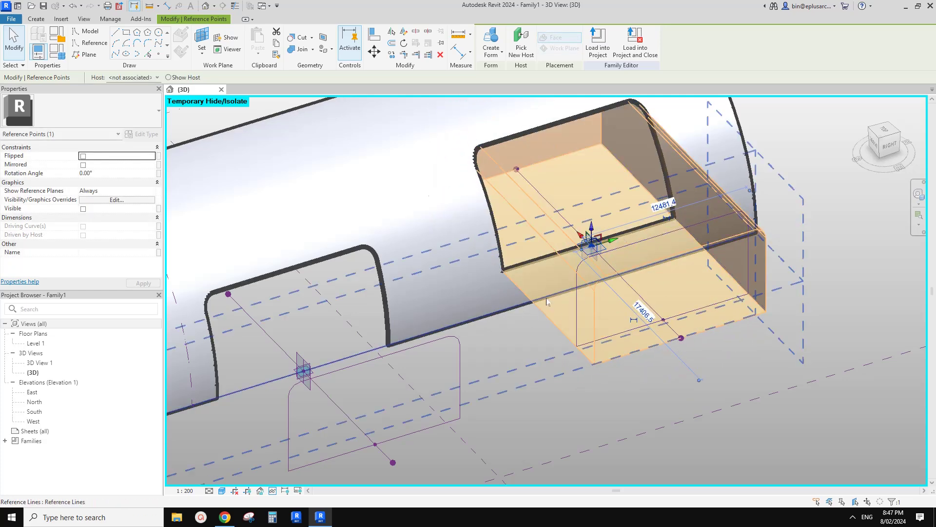
pyautogui.moveTo(577, 268); pyautogui.dragTo(578, 272, button='middle')
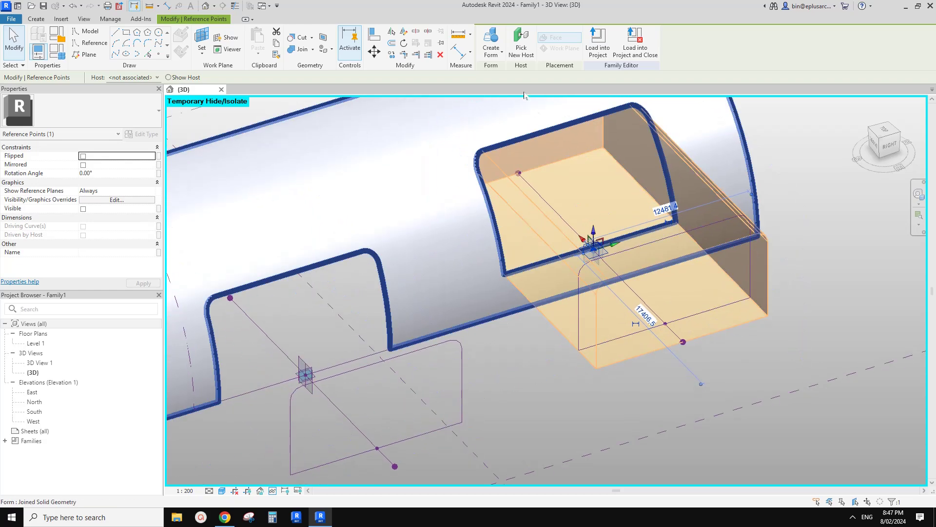
# Pick the base reference line as the new host of the copied central point, centred under the second opening
pyautogui.click(520, 43)
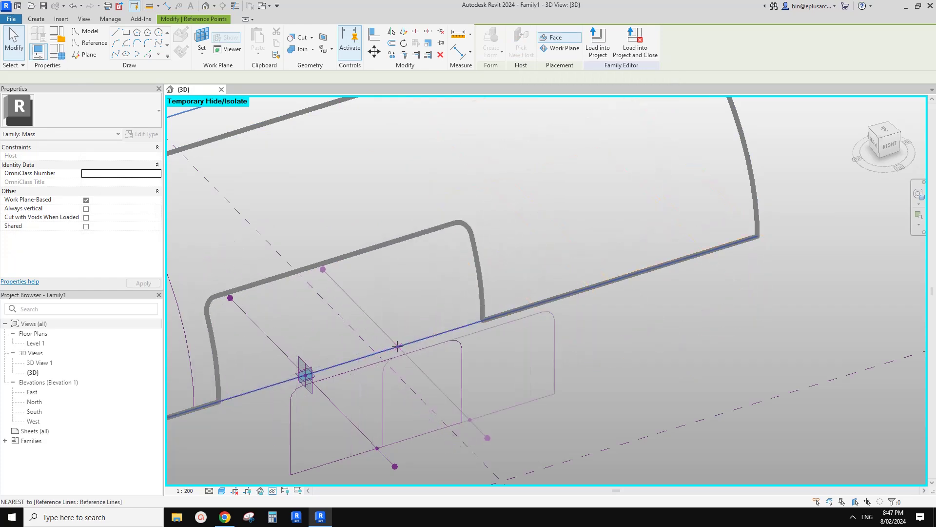
pyautogui.click(599, 293)
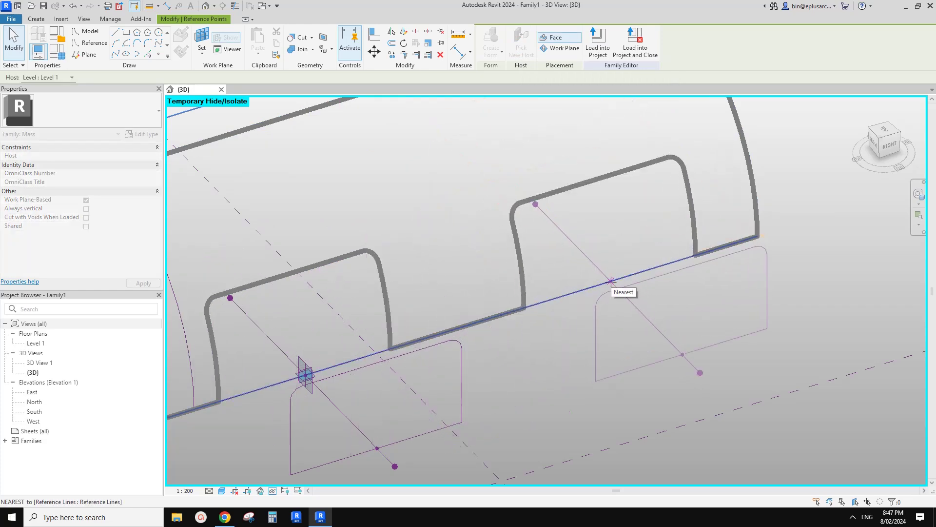
pyautogui.click(610, 281)
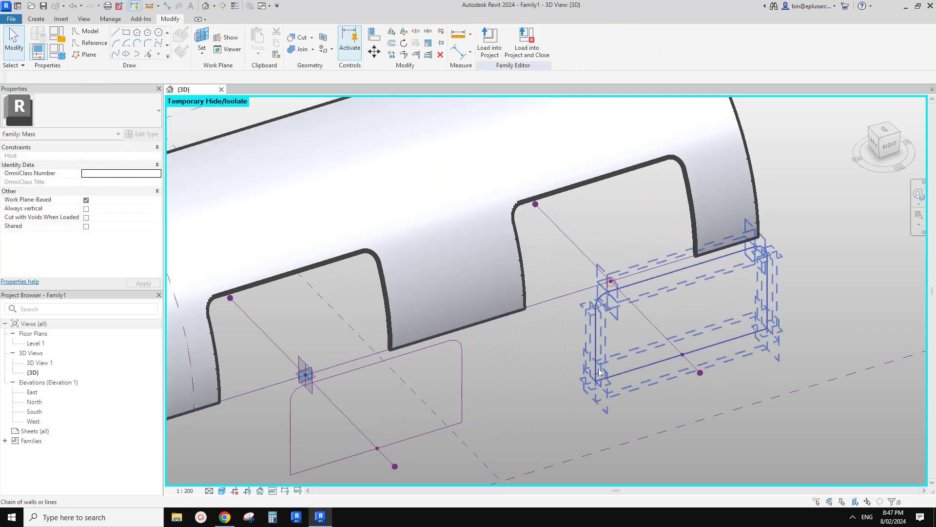
# Set Show Reference Planes to Always for the rehosted central reference point
pyautogui.click(610, 283)
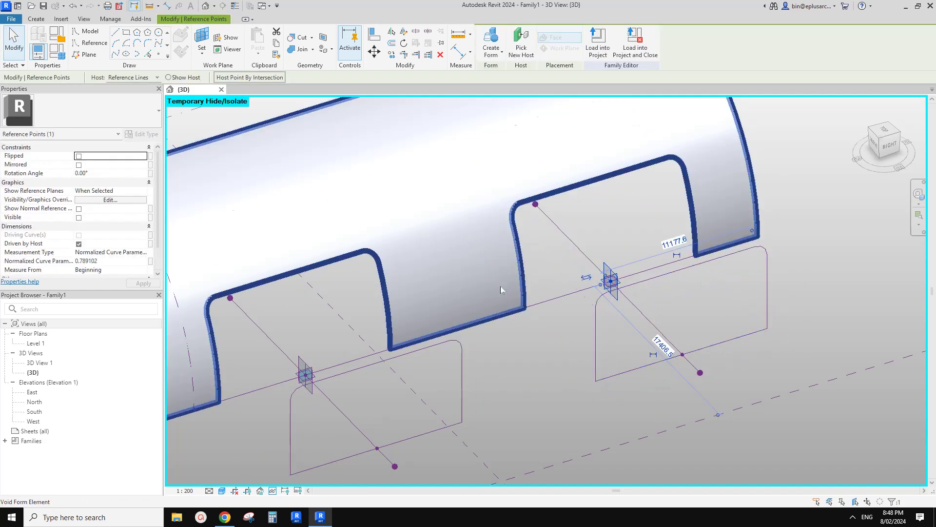
pyautogui.click(141, 193)
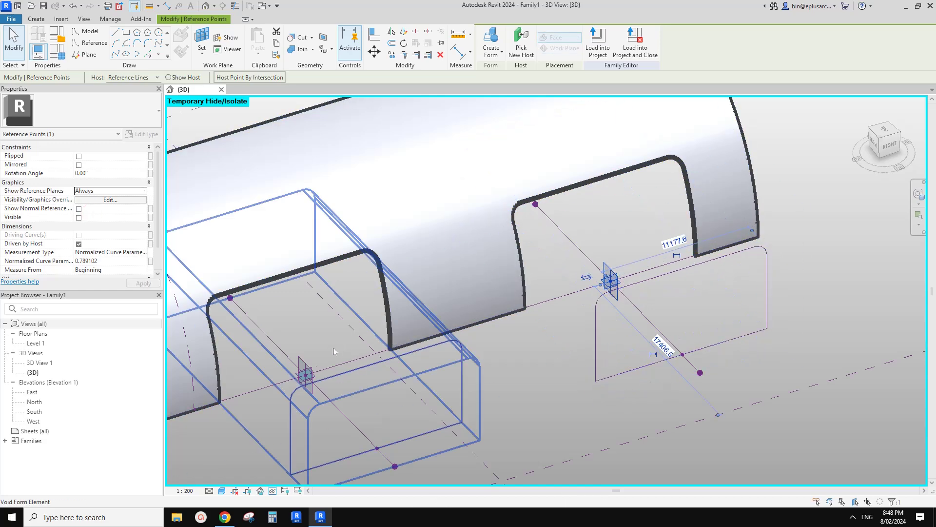
pyautogui.press('Escape')
pyautogui.scroll(-1, 560, 276)
pyautogui.moveTo(560, 276); pyautogui.dragTo(568, 239, button='middle')
pyautogui.scroll(-1, 564, 284)
pyautogui.scroll(-1, 533, 275)
pyautogui.scroll(3, 492, 261)
pyautogui.keyDown('shift'); pyautogui.moveTo(490, 261); pyautogui.dragTo(488, 271, button='middle'); pyautogui.keyUp('shift')
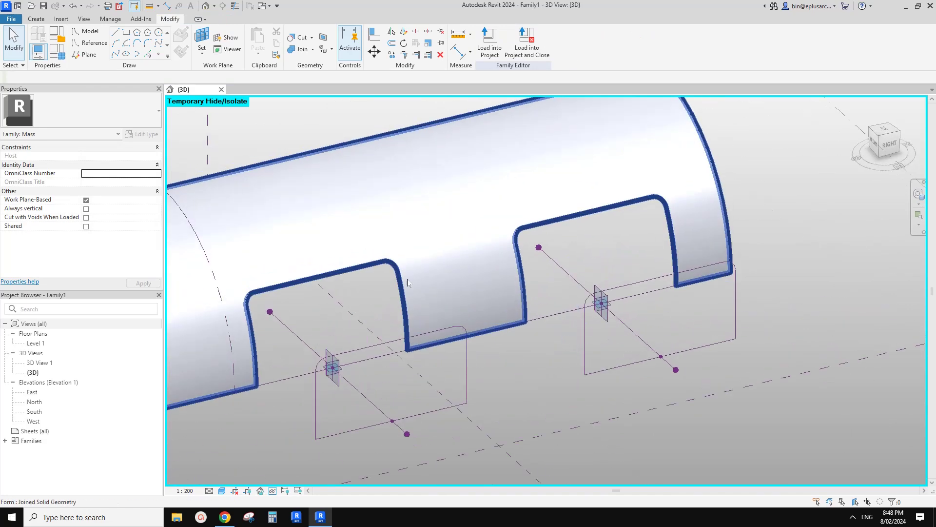
# Review the side and front reference drawings in the Google Docs document in Chrome, and return to Revit
pyautogui.click(225, 517)
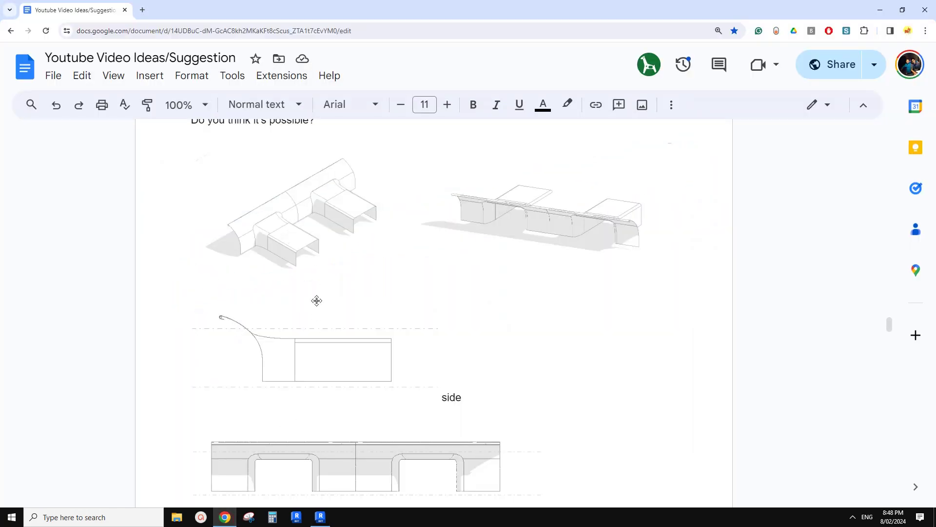
pyautogui.scroll(-1, 317, 354)
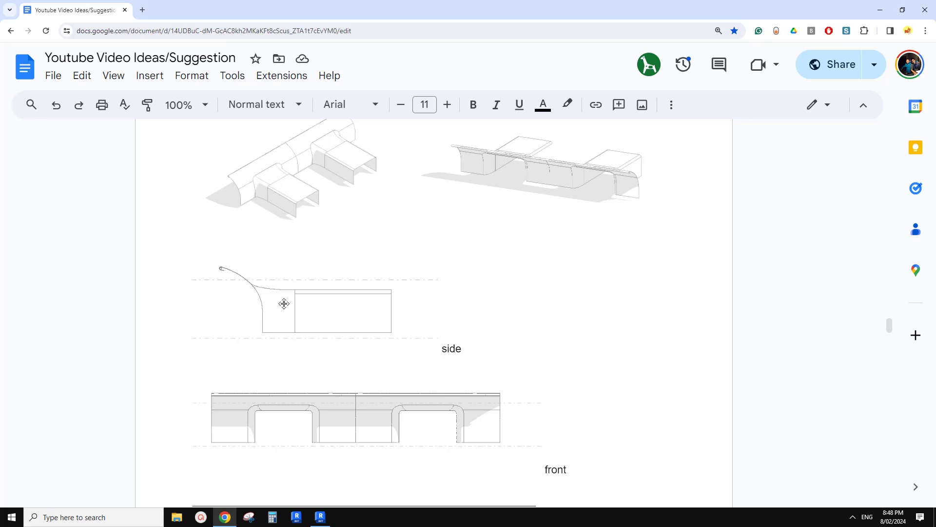
pyautogui.click(321, 517)
# Copy the closed rounded profile and its reference point in front of the first opening outward, beyond the end of its perpendicular reference line
pyautogui.keyDown('shift'); pyautogui.moveTo(469, 383); pyautogui.dragTo(454, 346, button='middle'); pyautogui.keyUp('shift')
pyautogui.click(411, 284)
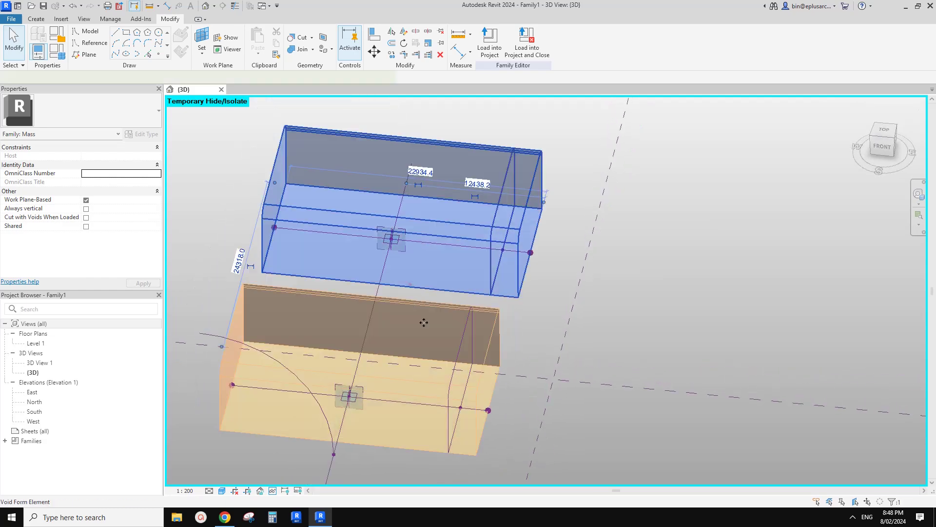
pyautogui.press('Escape')
pyautogui.keyDown('shift'); pyautogui.moveTo(443, 279); pyautogui.dragTo(419, 286, button='middle'); pyautogui.keyUp('shift')
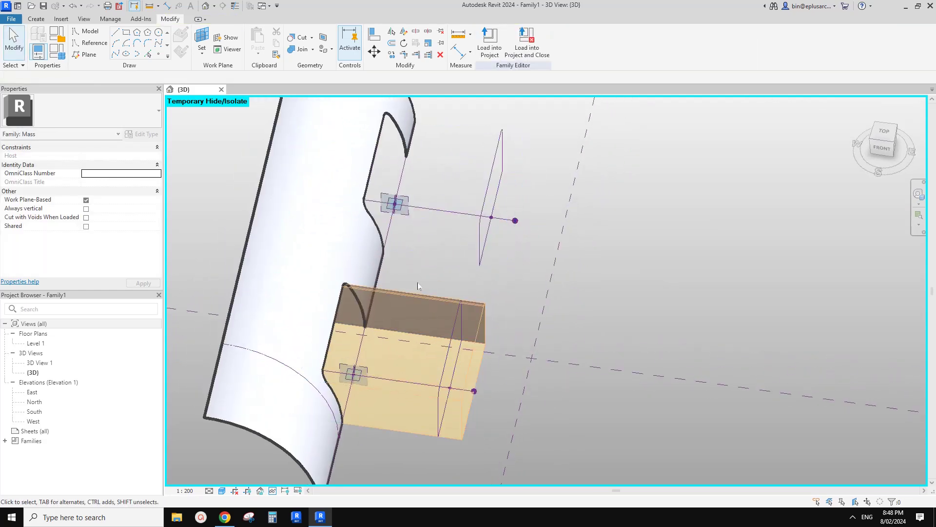
pyautogui.moveTo(465, 440); pyautogui.dragTo(465, 441)
pyautogui.keyDown('shift'); pyautogui.moveTo(471, 428); pyautogui.dragTo(454, 401, button='middle'); pyautogui.keyUp('shift')
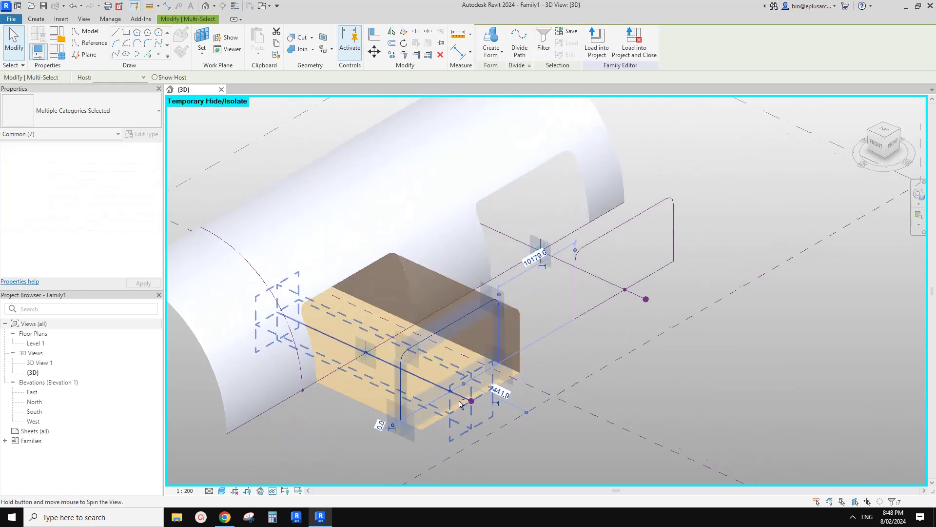
pyautogui.scroll(-3, 454, 353)
pyautogui.keyDown('shift'); pyautogui.moveTo(480, 388); pyautogui.dragTo(492, 396, button='middle'); pyautogui.keyUp('shift')
pyautogui.press('c')
pyautogui.press('o')
pyautogui.click(477, 392)
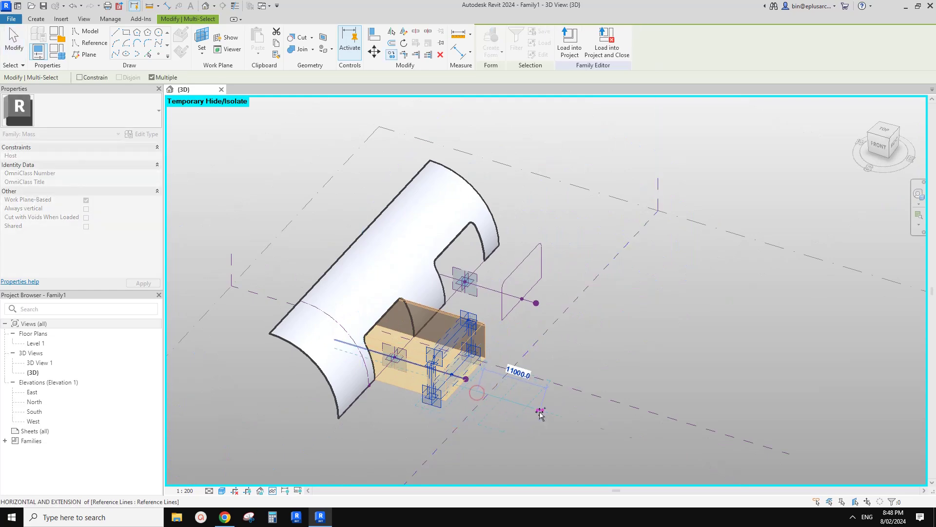
pyautogui.moveTo(548, 411); pyautogui.dragTo(548, 383, button='middle')
pyautogui.click(554, 408)
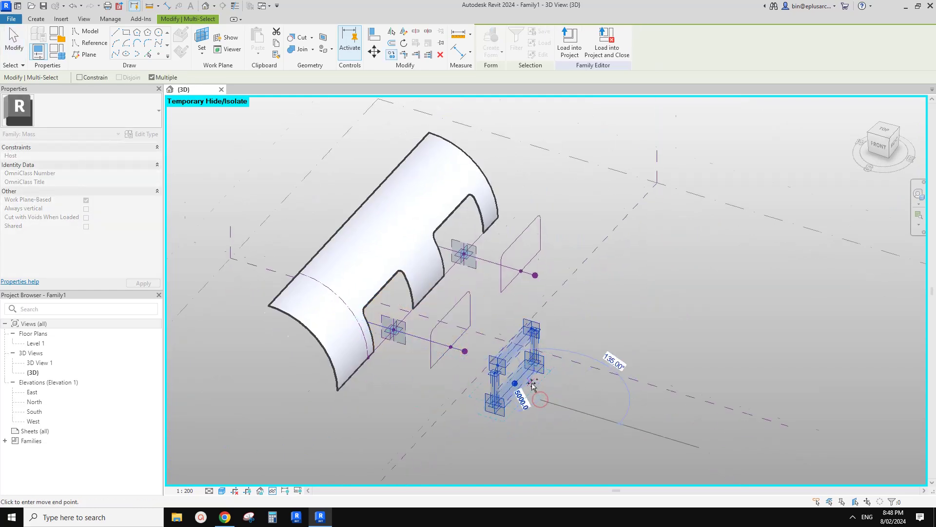
pyautogui.press('Escape')
# Check the isometric reference drawing in Chrome, return to Revit, and delete the bottom reference line of the copied profile
pyautogui.scroll(2, 524, 376)
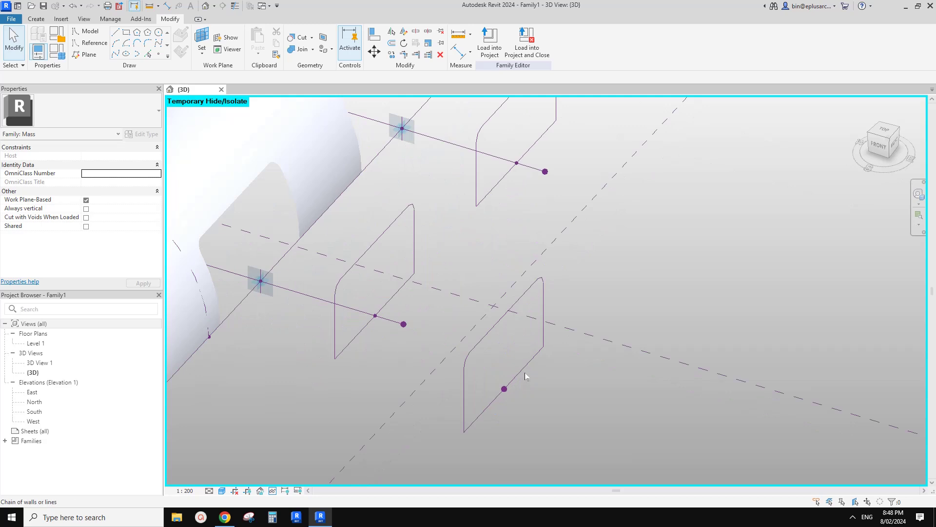
pyautogui.click(232, 513)
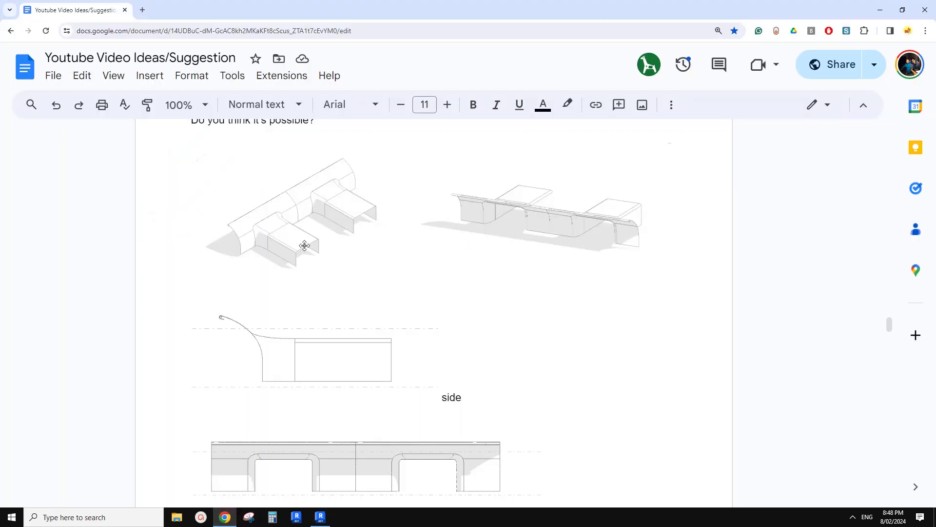
pyautogui.click(320, 516)
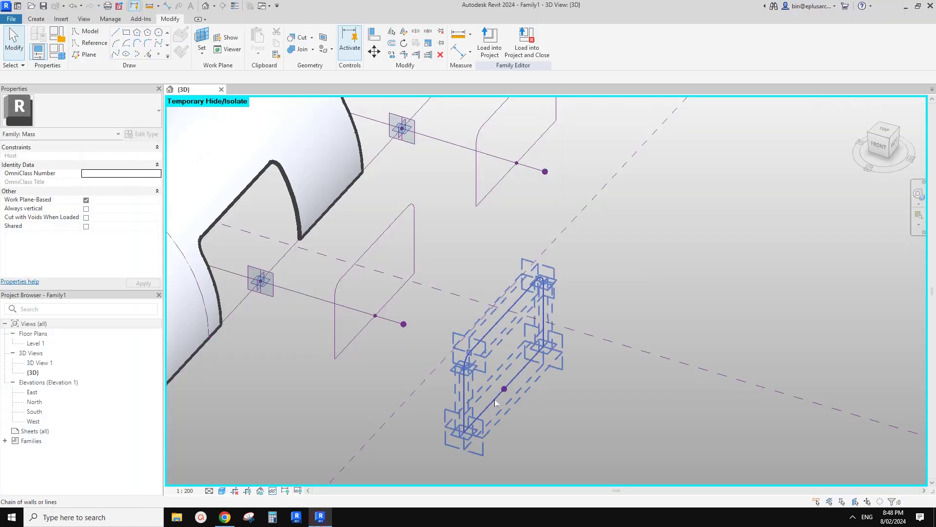
pyautogui.press('Tab')
pyautogui.click(494, 400)
pyautogui.moveTo(562, 379); pyautogui.dragTo(553, 384, button='middle')
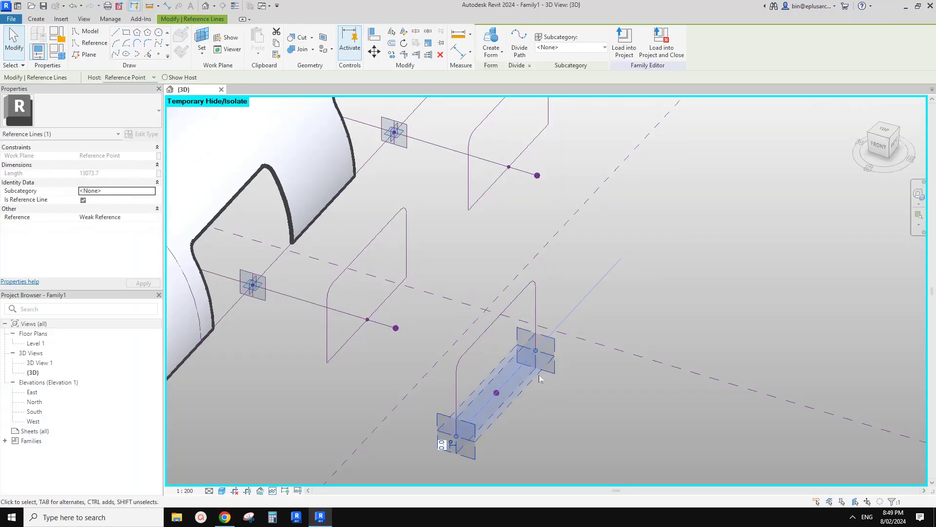
pyautogui.press('Delete')
# Try moving the open copied profile by its reference point
pyautogui.moveTo(496, 394); pyautogui.dragTo(532, 389)
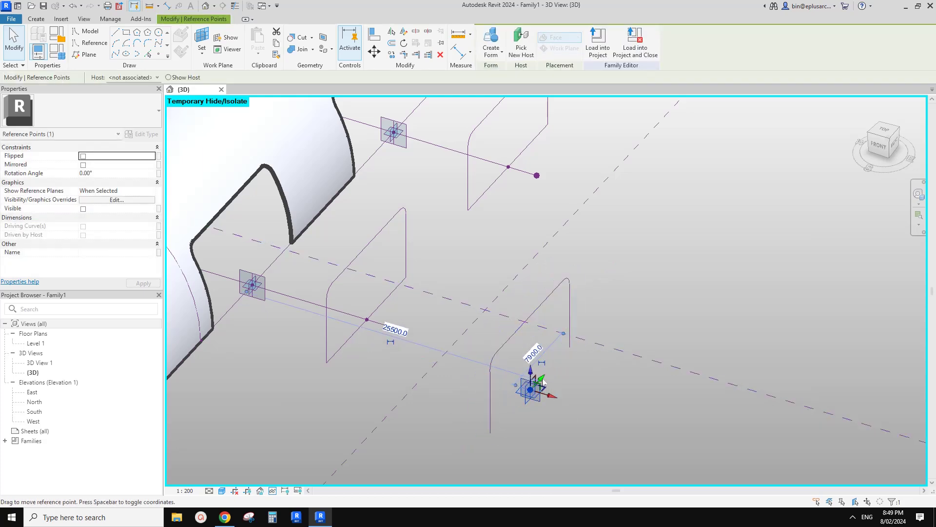
pyautogui.moveTo(532, 392); pyautogui.dragTo(500, 377)
pyautogui.scroll(-1, 509, 394)
pyautogui.keyDown('shift'); pyautogui.moveTo(487, 378); pyautogui.dragTo(365, 307, button='middle'); pyautogui.keyUp('shift')
# Scale the open profile's chain of five reference lines down from its base reference point, with the final scale pick at about 5700
pyautogui.click(512, 386)
pyautogui.press('Tab')
pyautogui.click(459, 256)
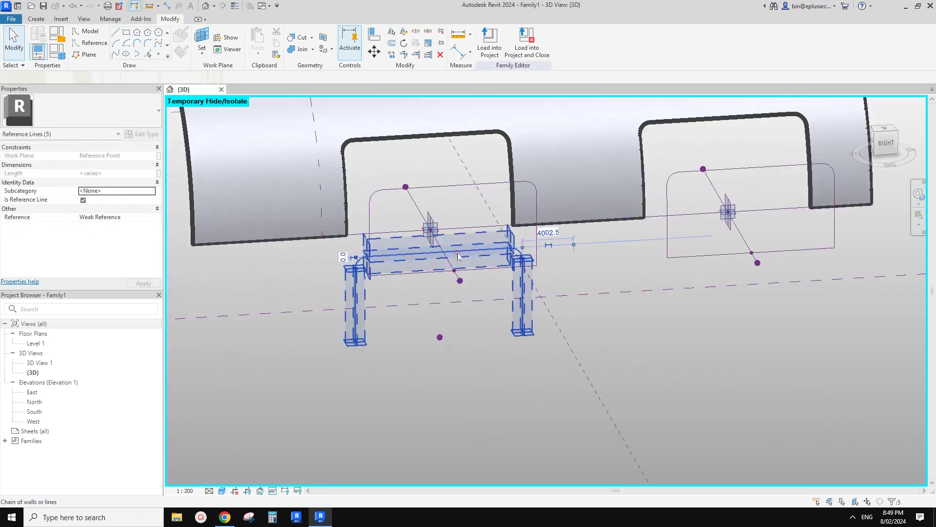
pyautogui.keyDown('shift'); pyautogui.moveTo(459, 256); pyautogui.dragTo(413, 302, button='middle'); pyautogui.keyUp('shift')
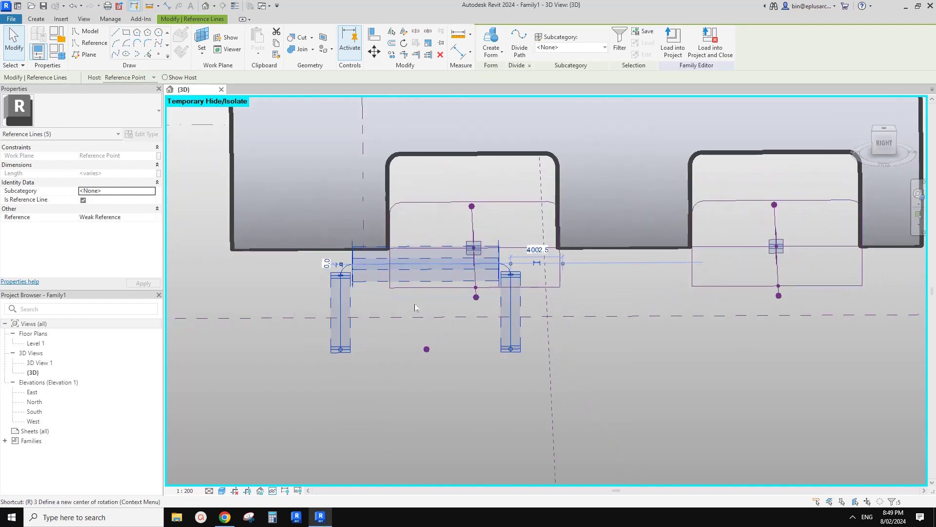
pyautogui.press('e')
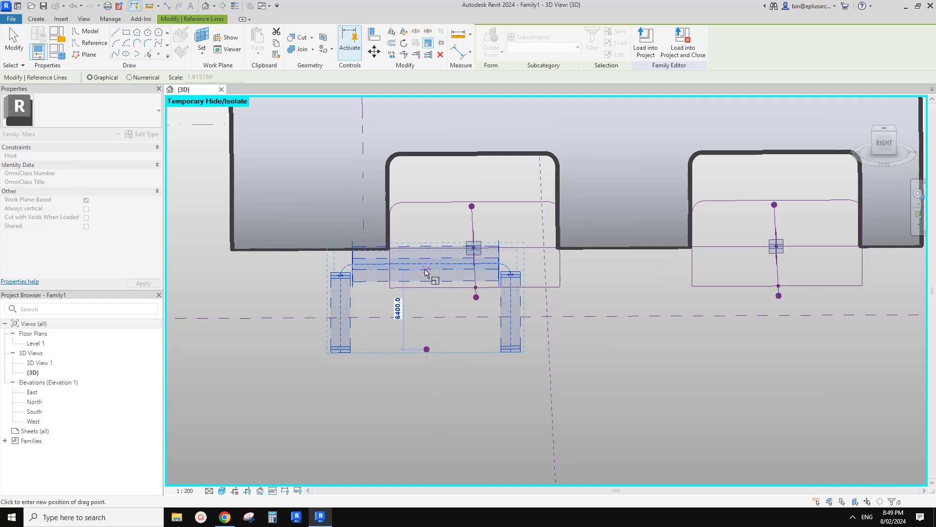
pyautogui.scroll(2, 426, 277)
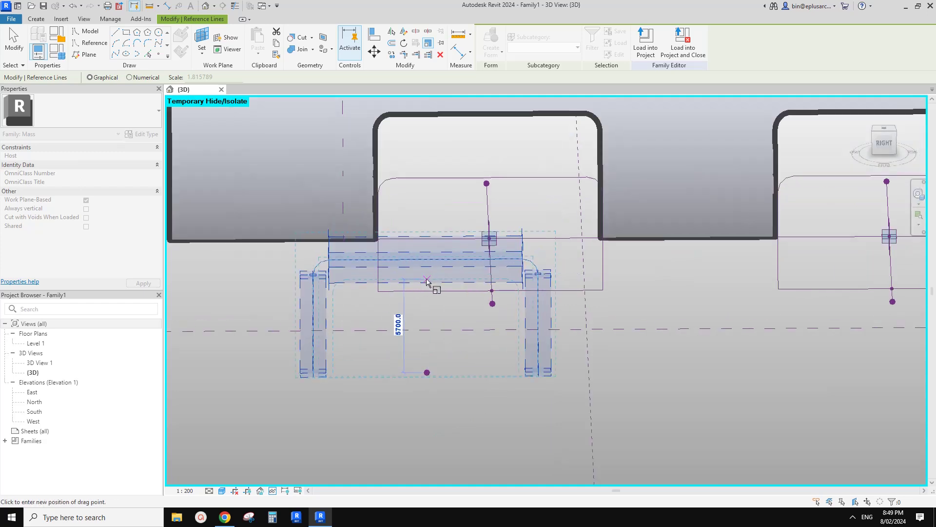
pyautogui.click(426, 278)
pyautogui.press('Escape')
pyautogui.keyDown('shift'); pyautogui.moveTo(483, 334); pyautogui.dragTo(461, 374, button='middle'); pyautogui.keyUp('shift')
# Pick the perpendicular reference line at the first opening as the new host of the open profile's reference point
pyautogui.click(441, 359)
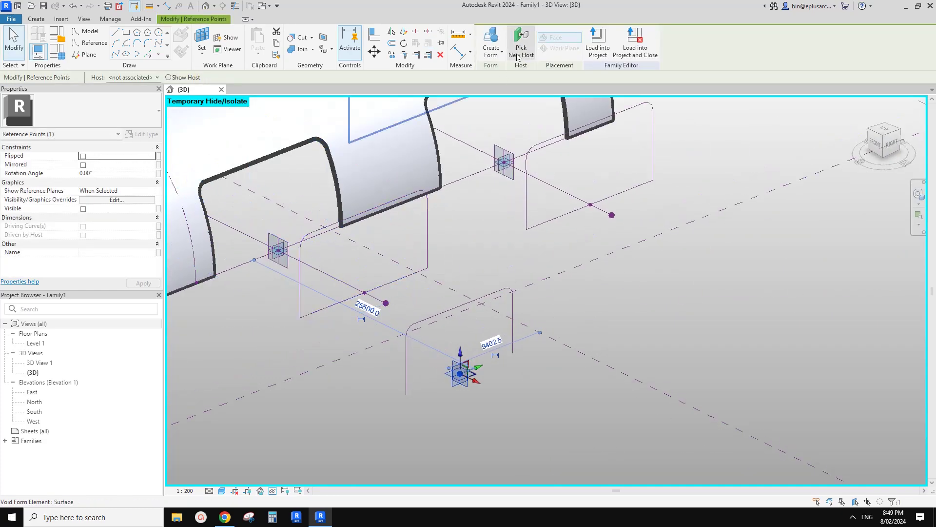
pyautogui.hotkey('ctrl', 'z')
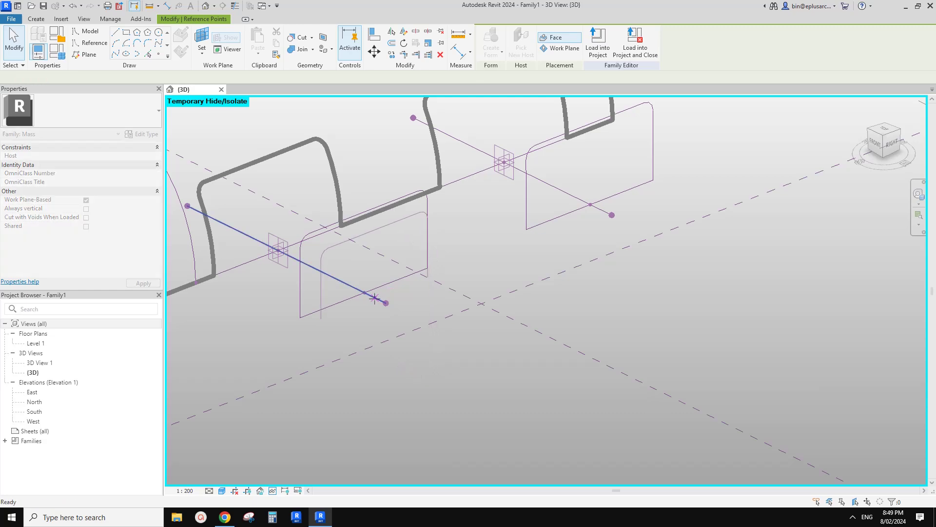
pyautogui.keyDown('shift'); pyautogui.moveTo(383, 262); pyautogui.dragTo(448, 328, button='middle'); pyautogui.keyUp('shift')
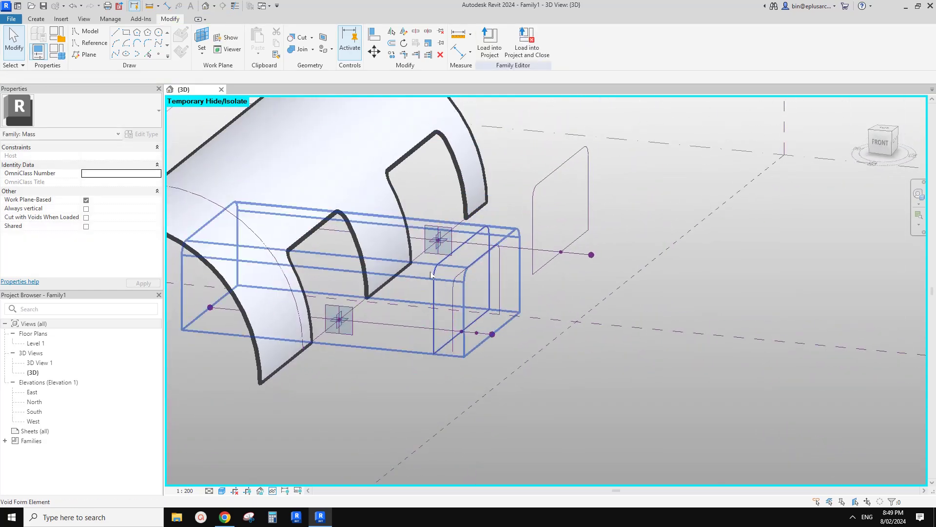
# Review the isometric reference in Chrome, return to Revit, and slide the hosted open profile along its line to near the first opening
pyautogui.click(224, 516)
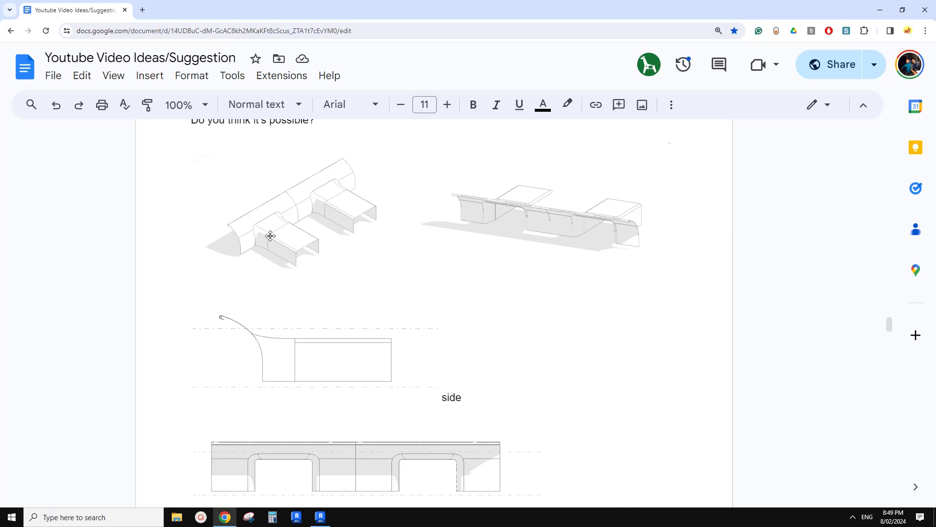
pyautogui.click(299, 516)
pyautogui.moveTo(407, 338)
pyautogui.keyDown('shift'); pyautogui.mouseDown(button='middle')
pyautogui.moveTo(469, 247)
pyautogui.moveTo(422, 330)
pyautogui.mouseUp(button='middle'); pyautogui.keyUp('shift')
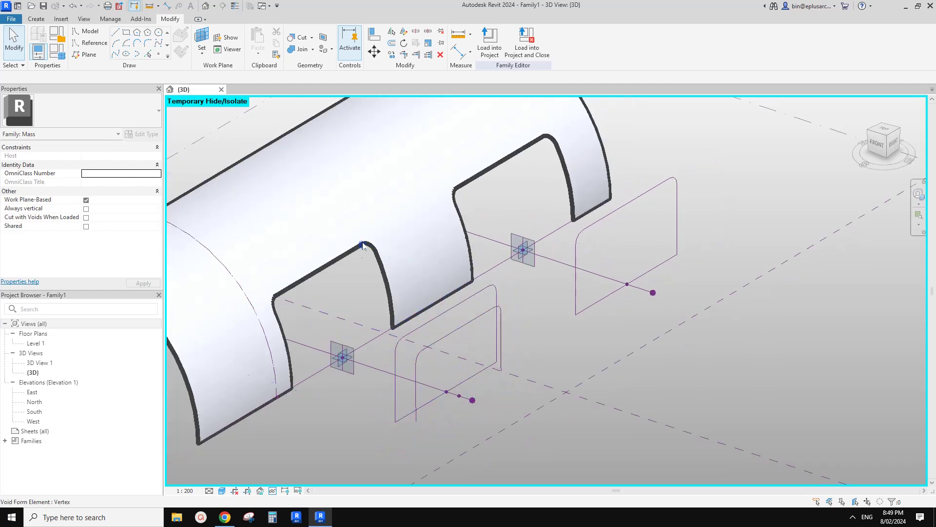
pyautogui.press('Tab')
pyautogui.click(423, 325)
pyautogui.press('Escape')
pyautogui.moveTo(437, 314); pyautogui.dragTo(461, 325, button='middle')
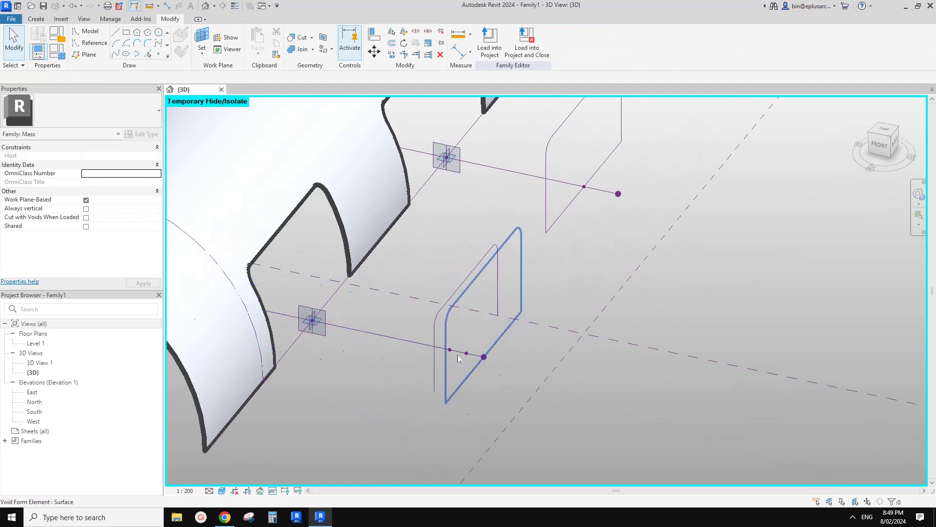
pyautogui.moveTo(466, 353); pyautogui.dragTo(361, 330)
# Copy the open profile and its reference point outward, to beyond the end of the perpendicular line
pyautogui.moveTo(401, 352)
pyautogui.keyDown('shift'); pyautogui.mouseDown(button='middle')
pyautogui.moveTo(431, 335)
pyautogui.moveTo(407, 350)
pyautogui.mouseUp(button='middle'); pyautogui.keyUp('shift')
pyautogui.keyDown('shift'); pyautogui.moveTo(491, 350); pyautogui.dragTo(352, 296, button='middle'); pyautogui.keyUp('shift')
pyautogui.keyDown('shift'); pyautogui.moveTo(335, 205); pyautogui.dragTo(337, 266, button='middle'); pyautogui.keyUp('shift')
pyautogui.press('Escape')
pyautogui.moveTo(385, 403); pyautogui.dragTo(391, 431)
pyautogui.press('c')
pyautogui.press('o')
pyautogui.click(389, 315)
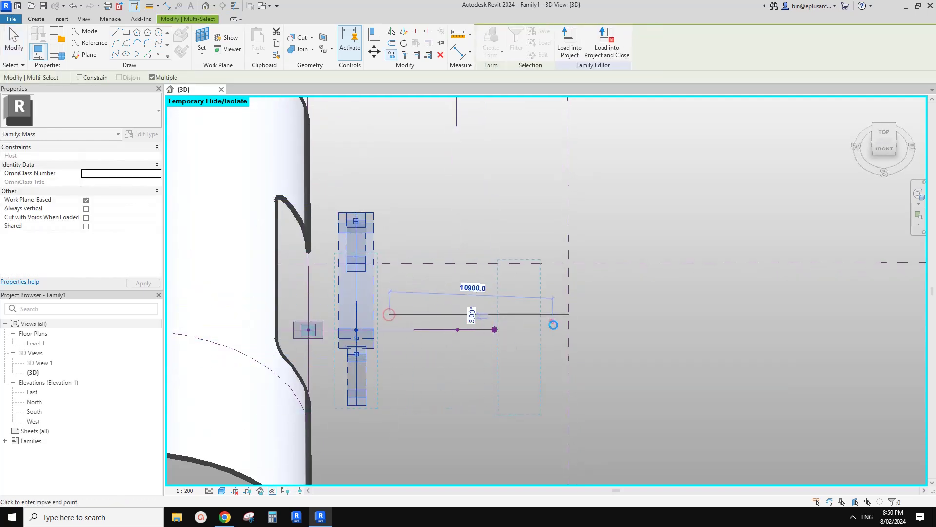
pyautogui.click(553, 324)
pyautogui.press('Escape')
# Pick the perpendicular reference line as the new host of the copied outer profile's point, near the line's outer end
pyautogui.keyDown('shift'); pyautogui.moveTo(568, 340); pyautogui.dragTo(514, 298, button='middle'); pyautogui.keyUp('shift')
pyautogui.press('Escape')
pyautogui.click(503, 381)
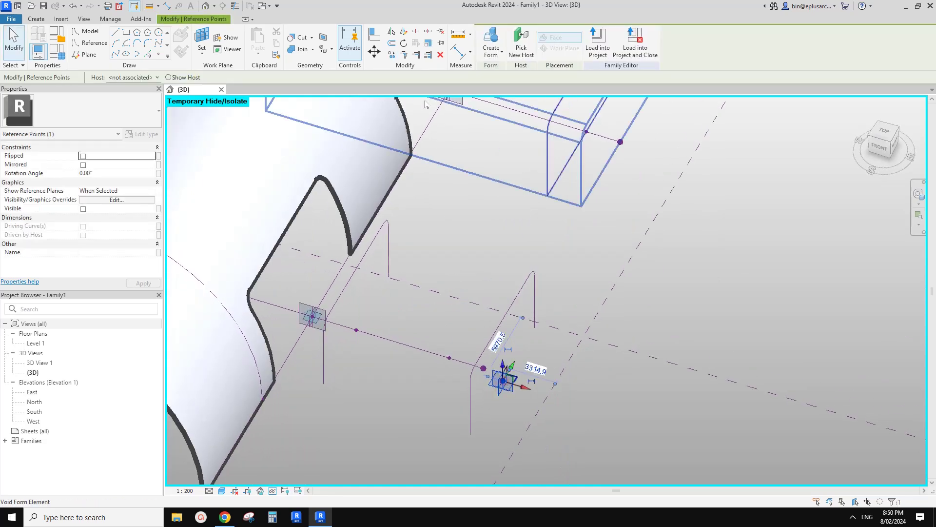
pyautogui.click(521, 45)
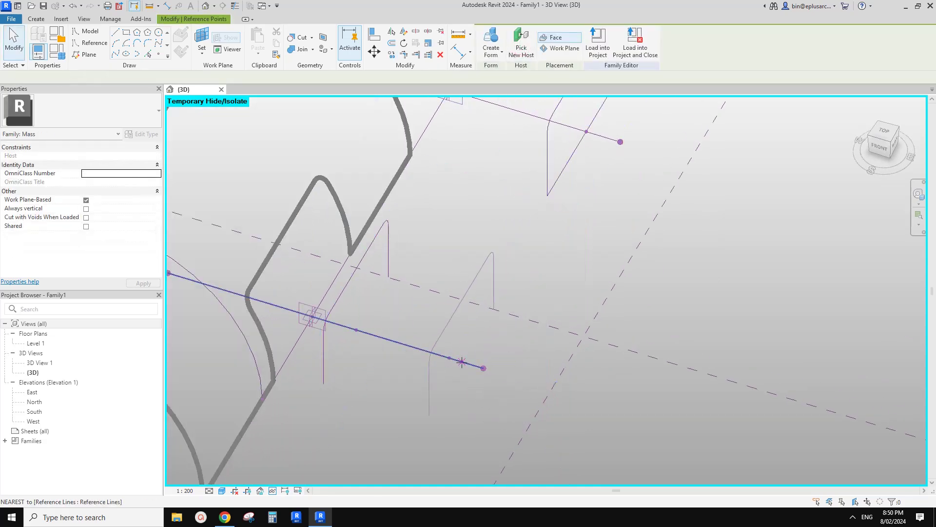
pyautogui.click(462, 362)
# Create a solid form between the inner and outer open profiles
pyautogui.press('Tab')
pyautogui.click(472, 286)
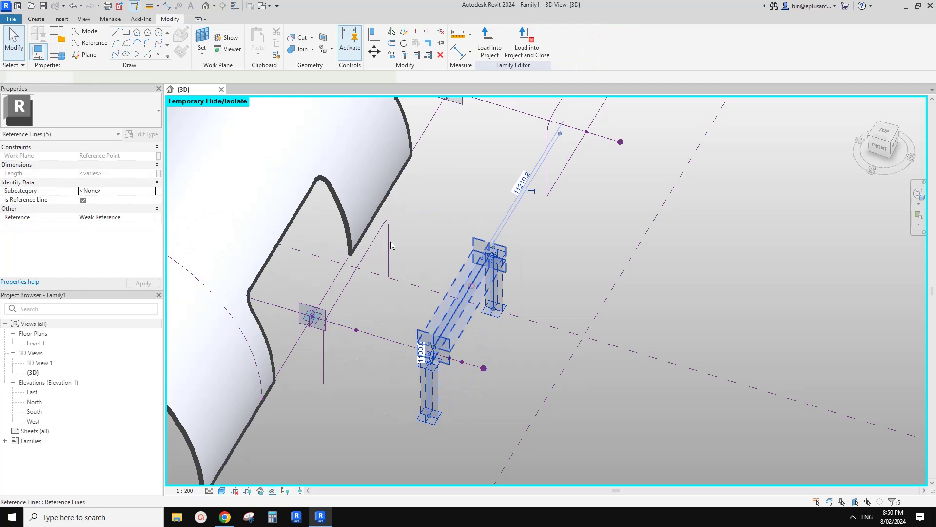
pyautogui.hotkey('ctrl', 'y')
pyautogui.hotkey('ctrl', 'y')
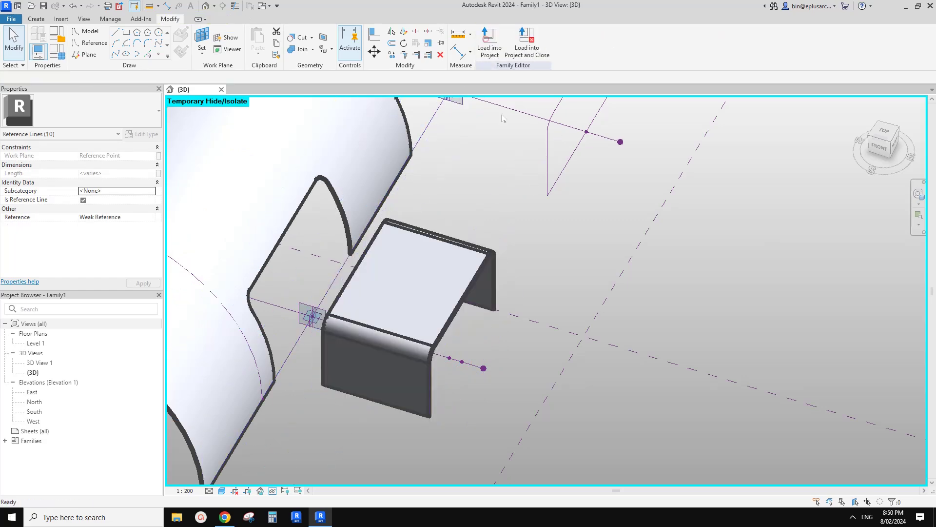
pyautogui.click(502, 118)
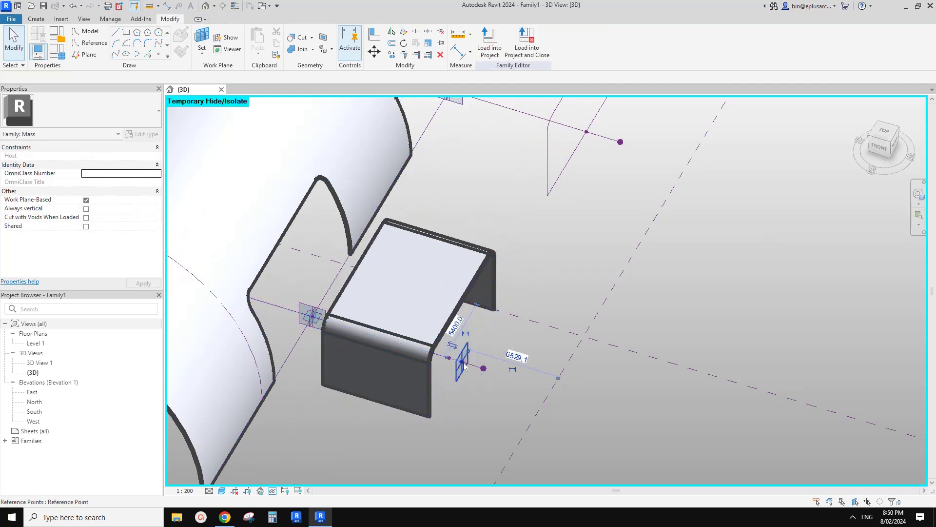
# Compare the box form and the opening with the isometric reference in Chrome, return to Revit, and delete the solid form
pyautogui.click(461, 362)
pyautogui.keyDown('shift'); pyautogui.moveTo(463, 367); pyautogui.dragTo(398, 193, button='middle'); pyautogui.keyUp('shift')
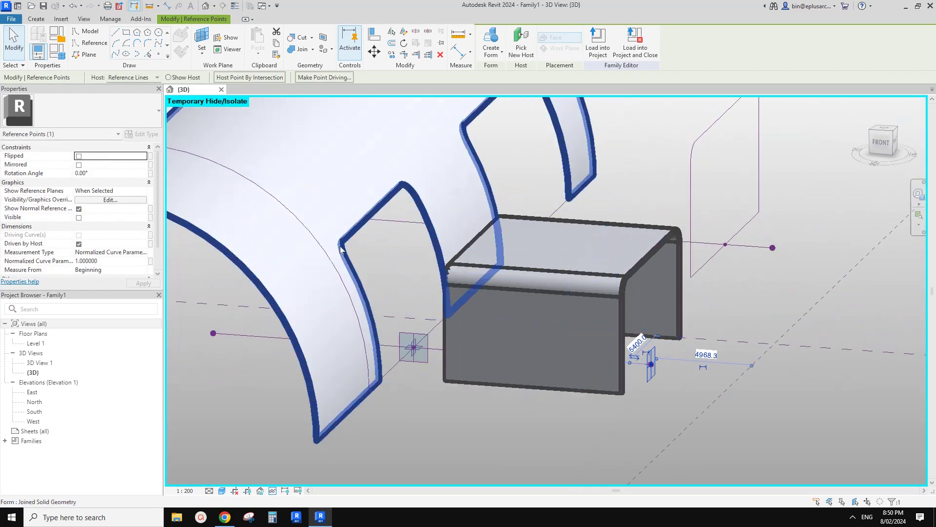
pyautogui.keyDown('shift'); pyautogui.moveTo(403, 182); pyautogui.dragTo(296, 390, button='middle'); pyautogui.keyUp('shift')
pyautogui.keyDown('shift'); pyautogui.moveTo(358, 355); pyautogui.dragTo(352, 362, button='middle'); pyautogui.keyUp('shift')
pyautogui.click(225, 517)
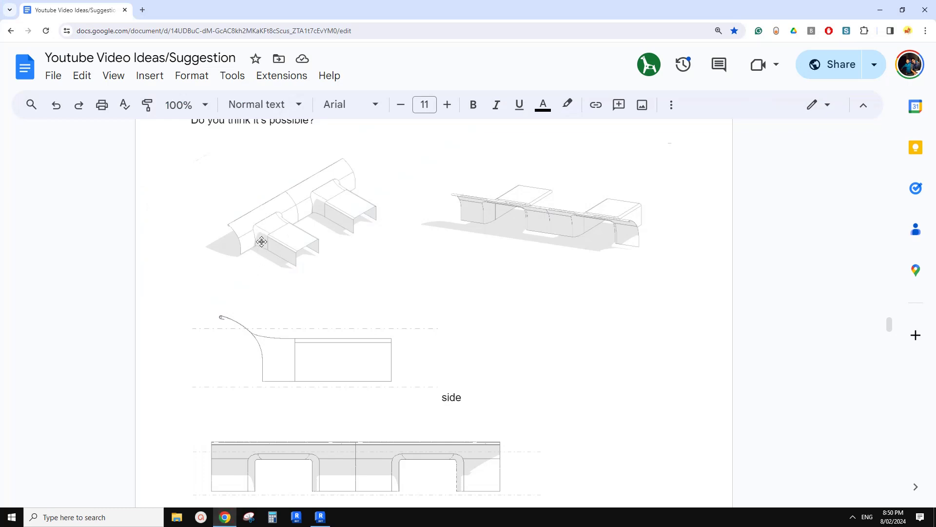
pyautogui.click(316, 522)
pyautogui.keyDown('shift'); pyautogui.moveTo(421, 319); pyautogui.dragTo(484, 332, button='middle'); pyautogui.keyUp('shift')
pyautogui.press('Escape')
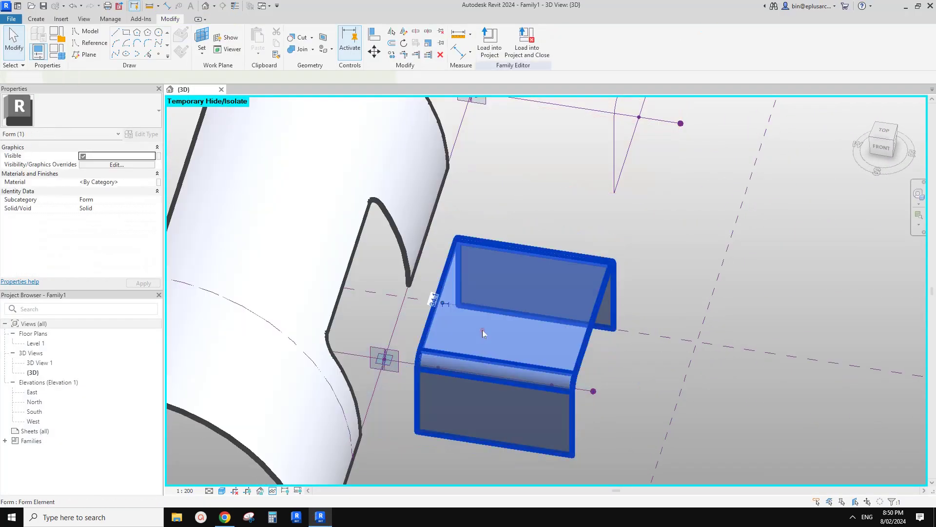
pyautogui.press('Delete')
# Copy the inner open profile with its reference point a short distance outward, between the inner and outer profiles
pyautogui.keyDown('shift'); pyautogui.moveTo(481, 331); pyautogui.dragTo(465, 319, button='middle'); pyautogui.keyUp('shift')
pyautogui.moveTo(465, 177); pyautogui.dragTo(519, 413)
pyautogui.click(579, 289)
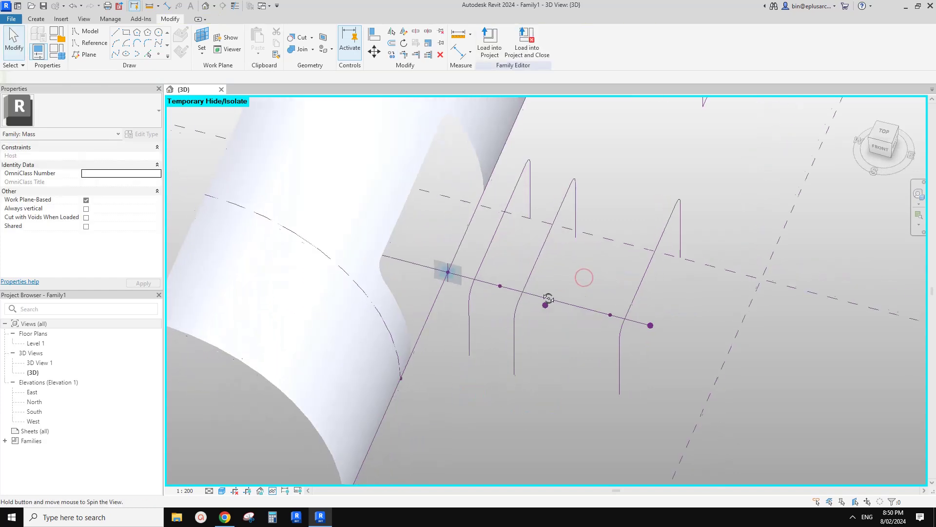
# Check the isometric reference in Chrome, return to Revit, and rehost the middle profile's point on the perpendicular line close to the inner profile
pyautogui.click(229, 518)
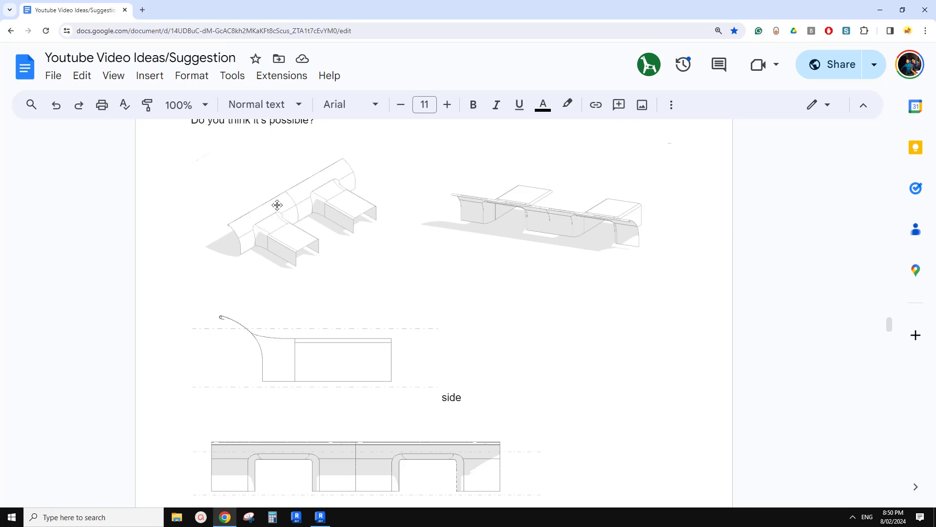
pyautogui.click(324, 516)
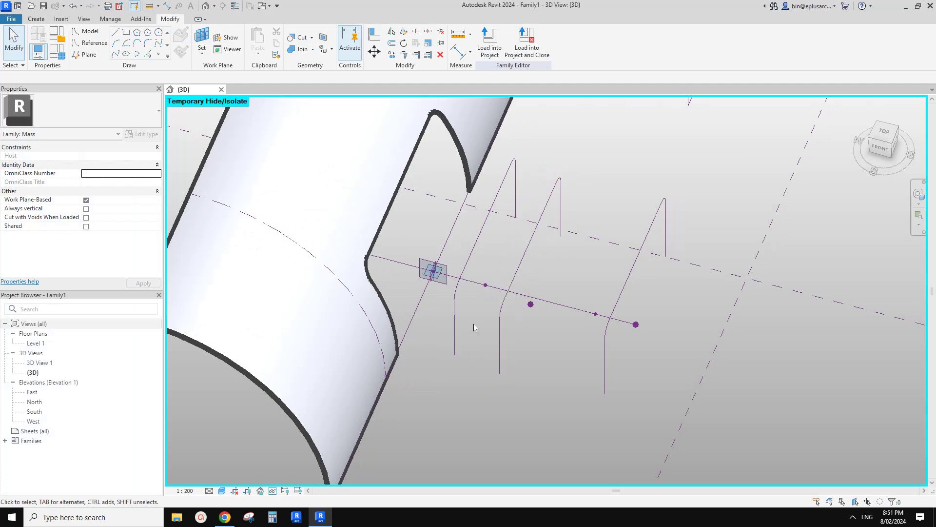
pyautogui.moveTo(476, 327)
pyautogui.keyDown('shift'); pyautogui.mouseDown(button='middle')
pyautogui.moveTo(471, 343)
pyautogui.moveTo(504, 345)
pyautogui.moveTo(461, 321)
pyautogui.moveTo(472, 320)
pyautogui.mouseUp(button='middle'); pyautogui.keyUp('shift')
pyautogui.moveTo(564, 307)
pyautogui.keyDown('shift'); pyautogui.mouseDown(button='middle')
pyautogui.moveTo(533, 245)
pyautogui.moveTo(550, 302)
pyautogui.mouseUp(button='middle'); pyautogui.keyUp('shift')
pyautogui.click(519, 301)
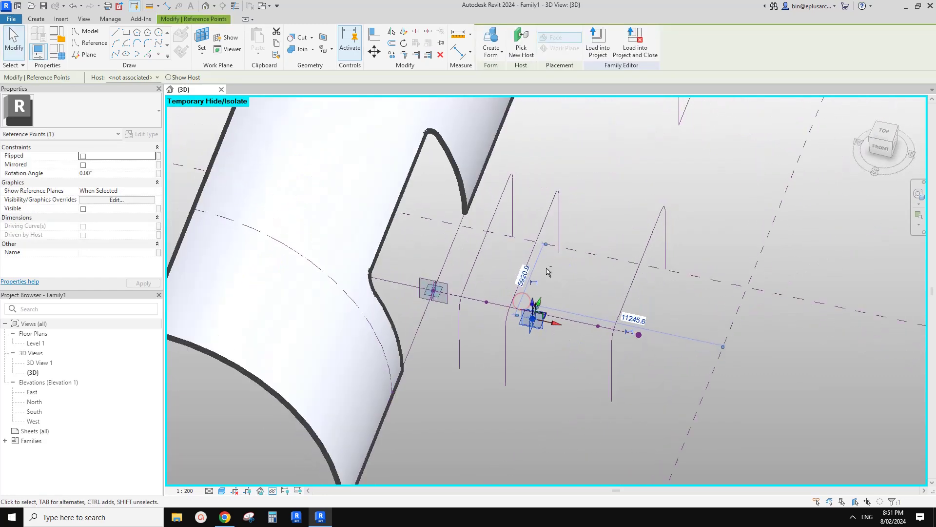
pyautogui.click(520, 52)
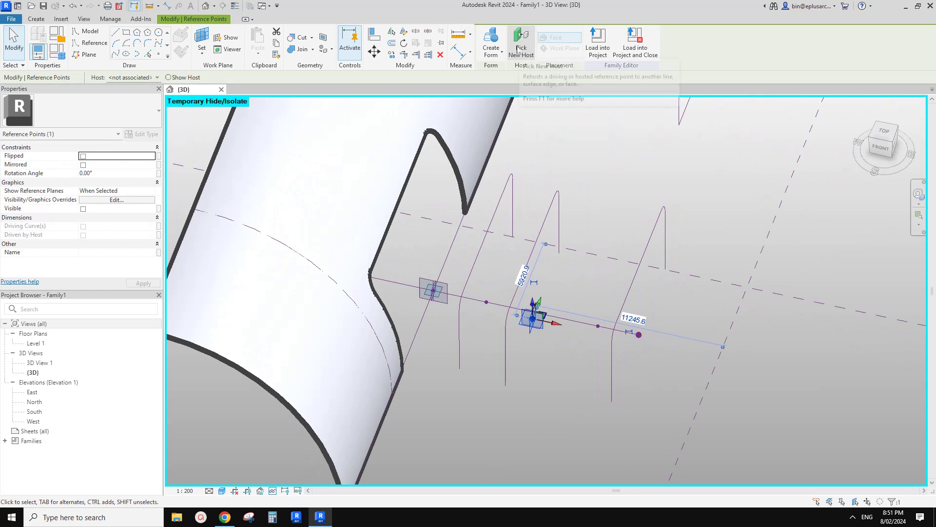
pyautogui.click(477, 300)
pyautogui.keyDown('shift'); pyautogui.moveTo(478, 300); pyautogui.dragTo(382, 337, button='middle'); pyautogui.keyUp('shift')
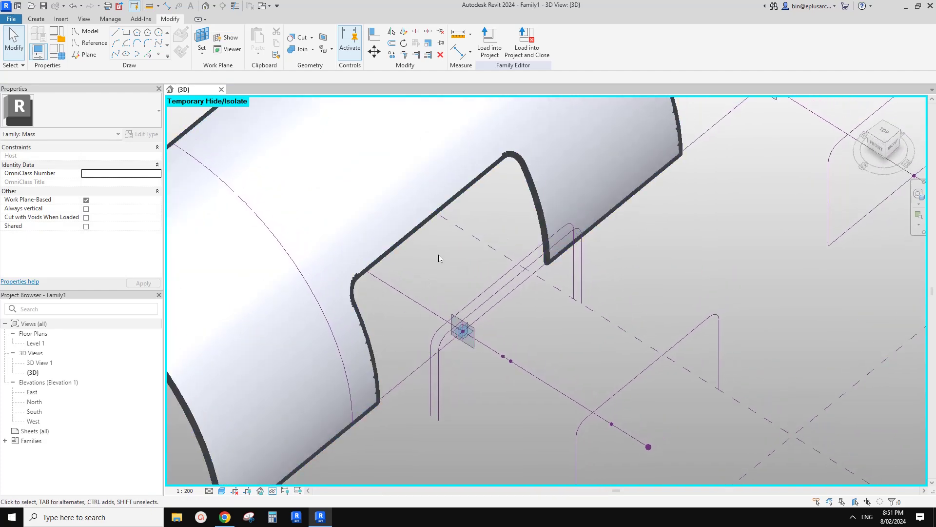
# Create a form from the edges around the curved form's first opening and the two nearby open profiles
pyautogui.click(373, 351)
pyautogui.keyDown('shift'); pyautogui.moveTo(420, 370); pyautogui.dragTo(295, 229, button='middle'); pyautogui.keyUp('shift')
pyautogui.keyDown('shift'); pyautogui.moveTo(308, 305); pyautogui.dragTo(319, 287, button='middle'); pyautogui.keyUp('shift')
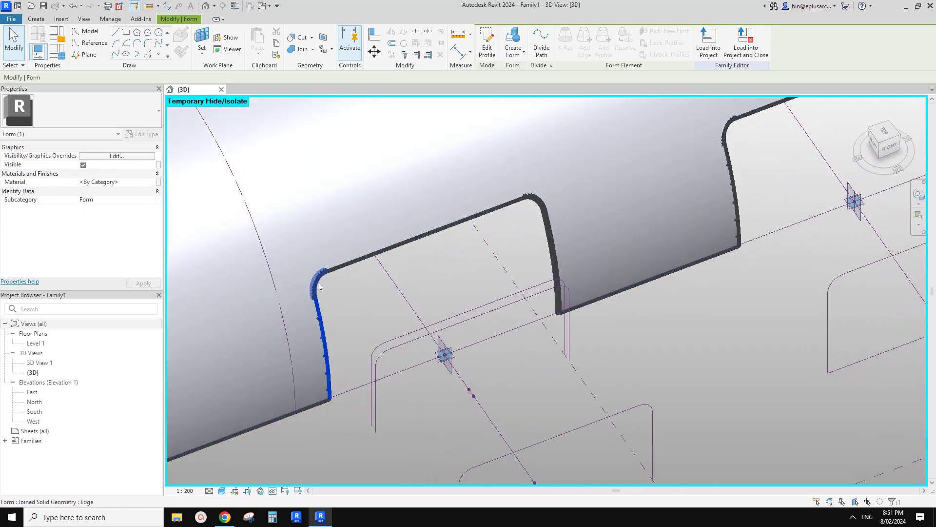
pyautogui.click(407, 249)
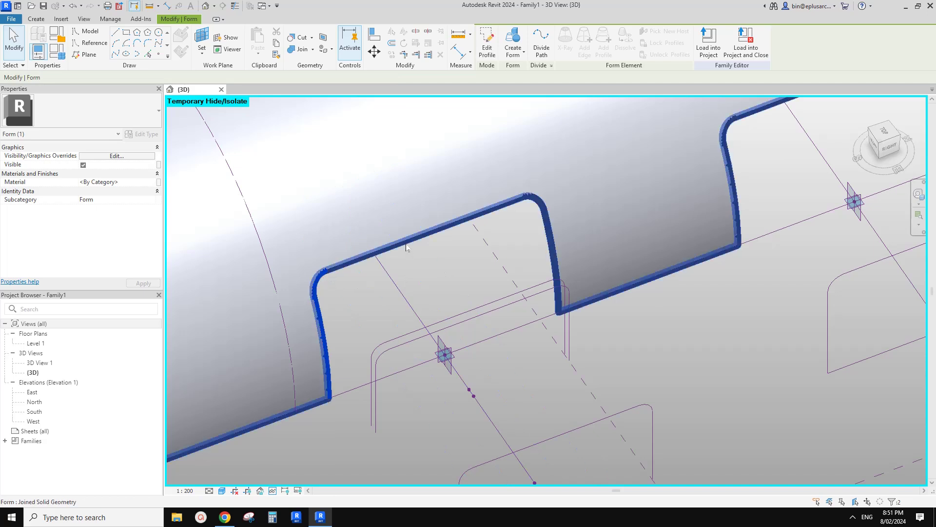
pyautogui.click(407, 249)
pyautogui.click(407, 243)
pyautogui.press('Tab')
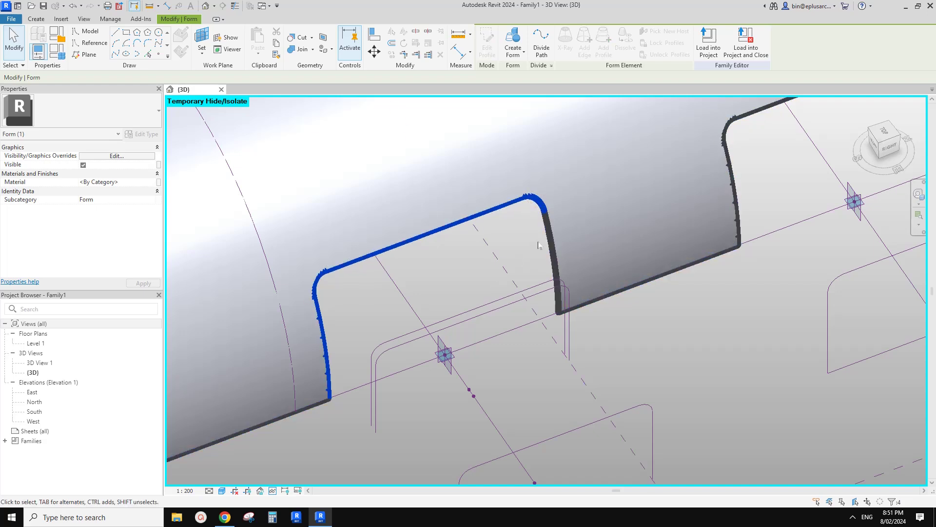
pyautogui.press('Tab')
pyautogui.keyDown('shift'); pyautogui.moveTo(547, 234); pyautogui.dragTo(546, 263, button='middle'); pyautogui.keyUp('shift')
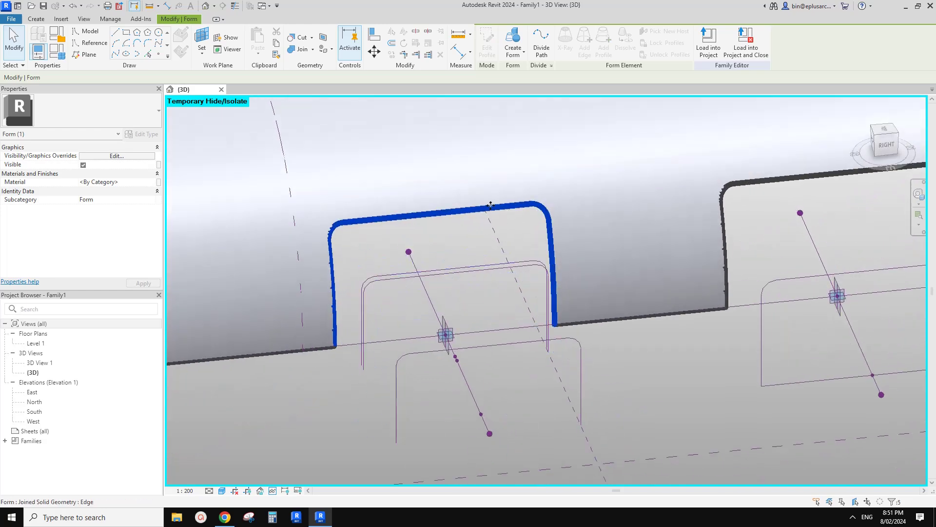
pyautogui.keyDown('shift'); pyautogui.moveTo(340, 301); pyautogui.dragTo(441, 284, button='middle'); pyautogui.keyUp('shift')
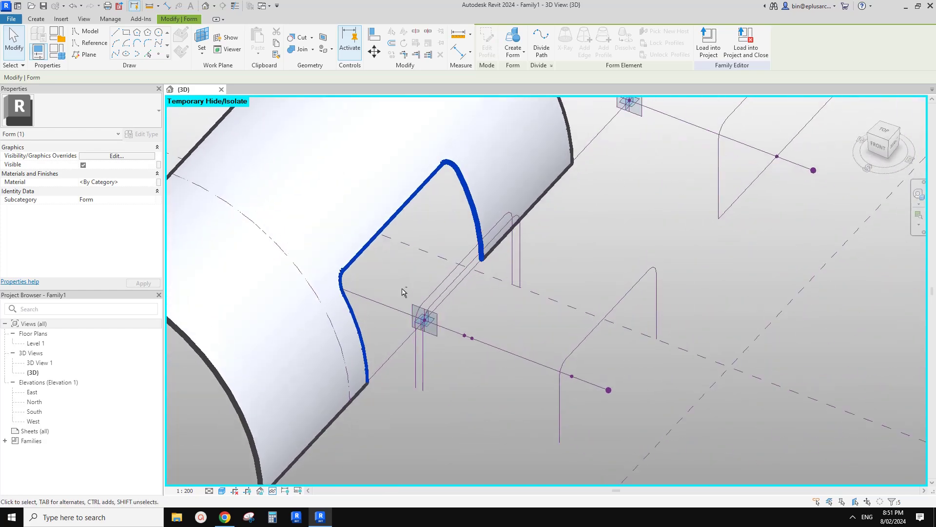
pyautogui.keyDown('ctrl'); pyautogui.click(458, 281); pyautogui.keyUp('ctrl')
pyautogui.keyDown('ctrl'); pyautogui.click(459, 280); pyautogui.keyUp('ctrl')
pyautogui.keyDown('shift'); pyautogui.moveTo(460, 280); pyautogui.dragTo(366, 345, button='middle'); pyautogui.keyUp('shift')
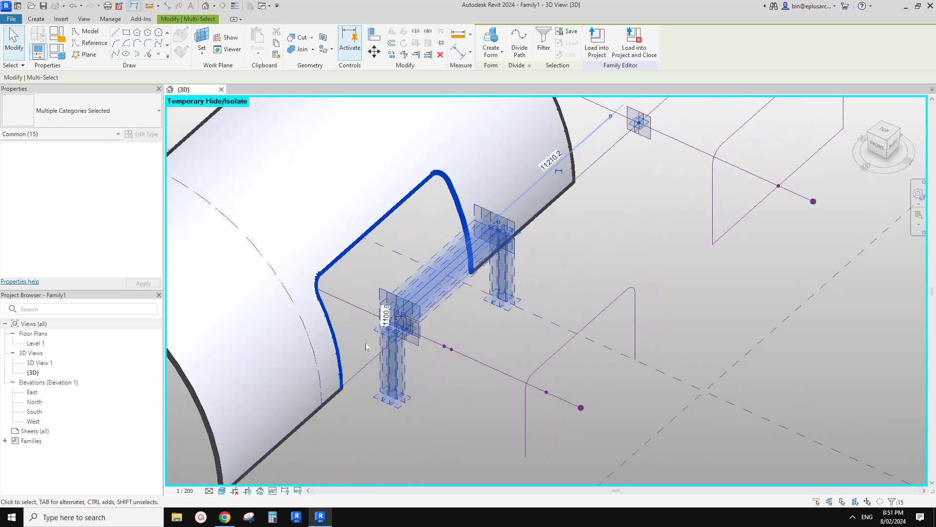
pyautogui.keyDown('shift'); pyautogui.moveTo(402, 280); pyautogui.dragTo(385, 264, button='middle'); pyautogui.keyUp('shift')
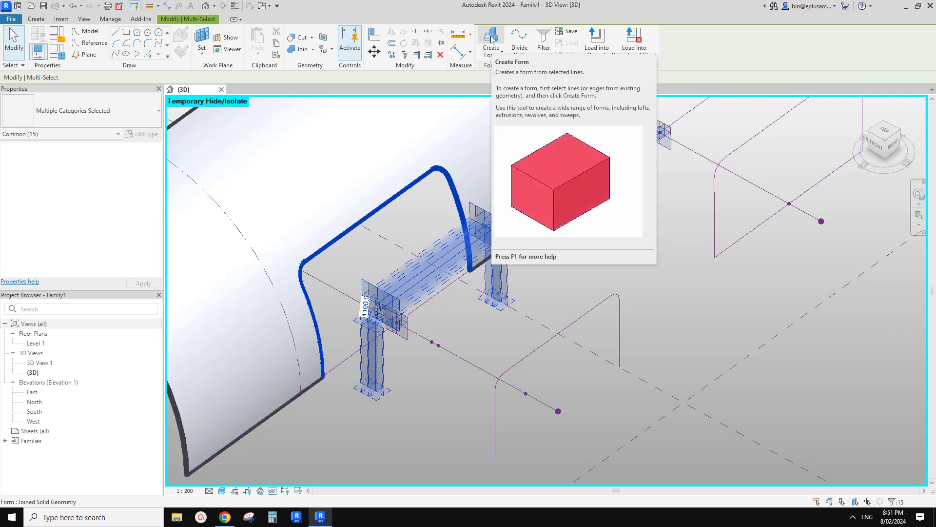
pyautogui.click(491, 40)
pyautogui.scroll(-1, 500, 224)
pyautogui.keyDown('shift'); pyautogui.moveTo(505, 227); pyautogui.dragTo(506, 252, button='middle'); pyautogui.keyUp('shift')
pyautogui.scroll(2, 423, 247)
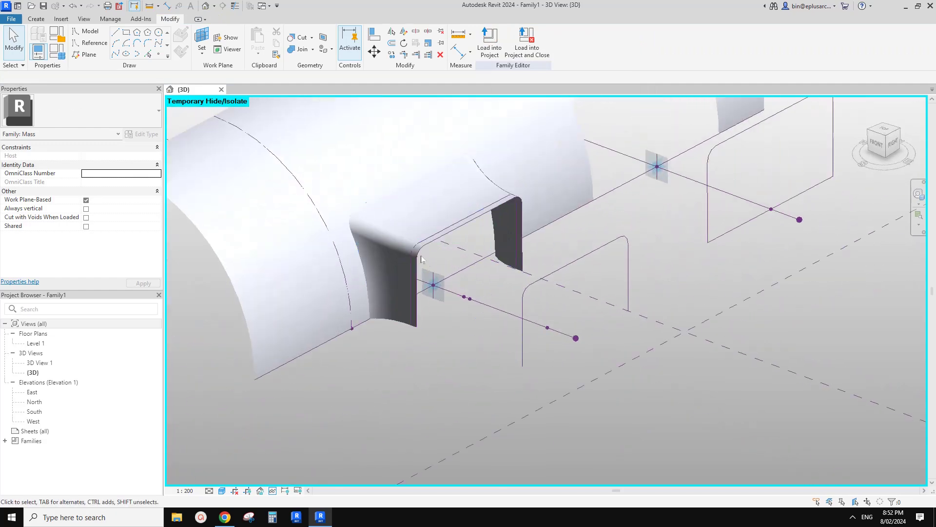
pyautogui.moveTo(431, 267); pyautogui.dragTo(390, 360, button='middle')
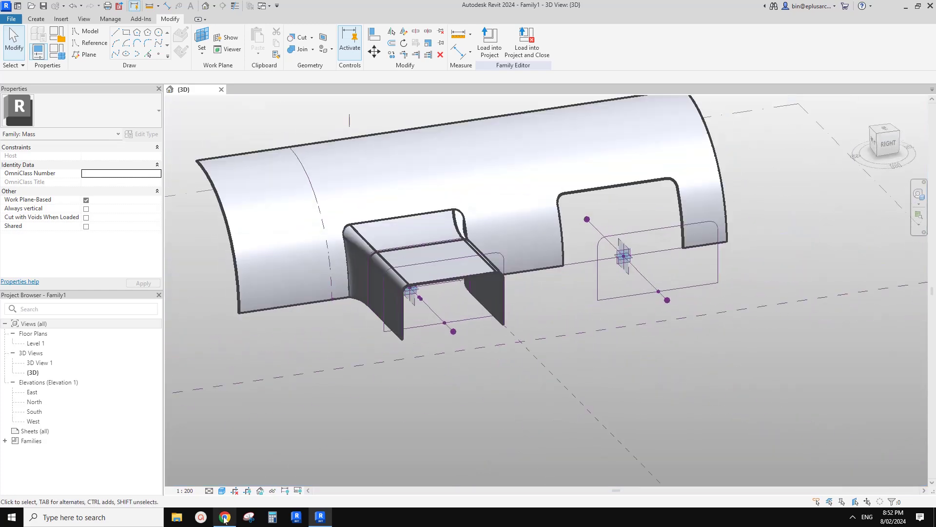
# Compare the transition form with the isometric reference in Chrome, return to Revit, and inspect its profiles and edges
pyautogui.click(225, 517)
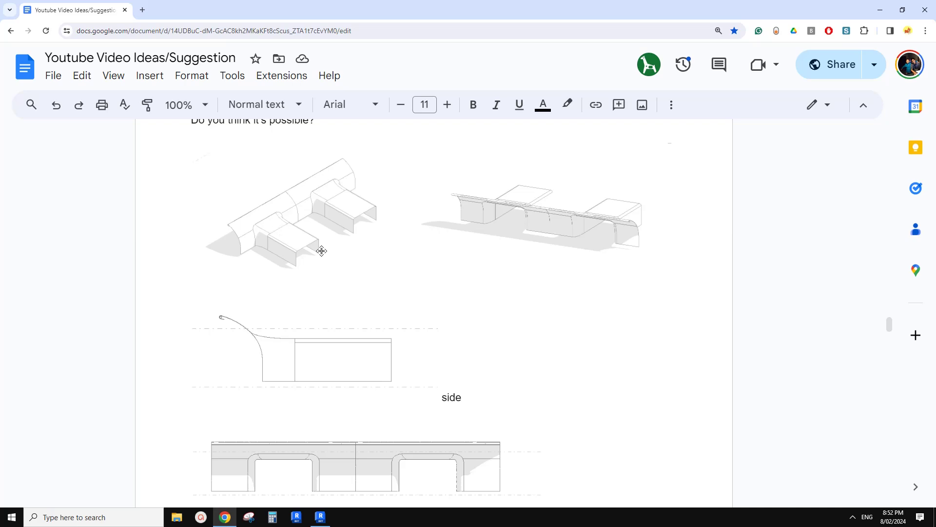
pyautogui.click(315, 514)
pyautogui.keyDown('shift'); pyautogui.moveTo(358, 301); pyautogui.dragTo(424, 303, button='middle'); pyautogui.keyUp('shift')
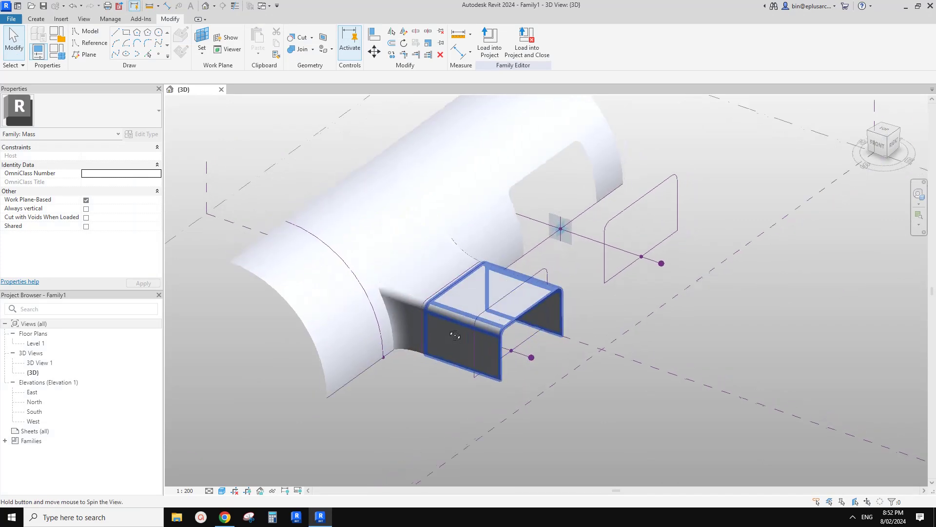
pyautogui.scroll(3, 455, 307)
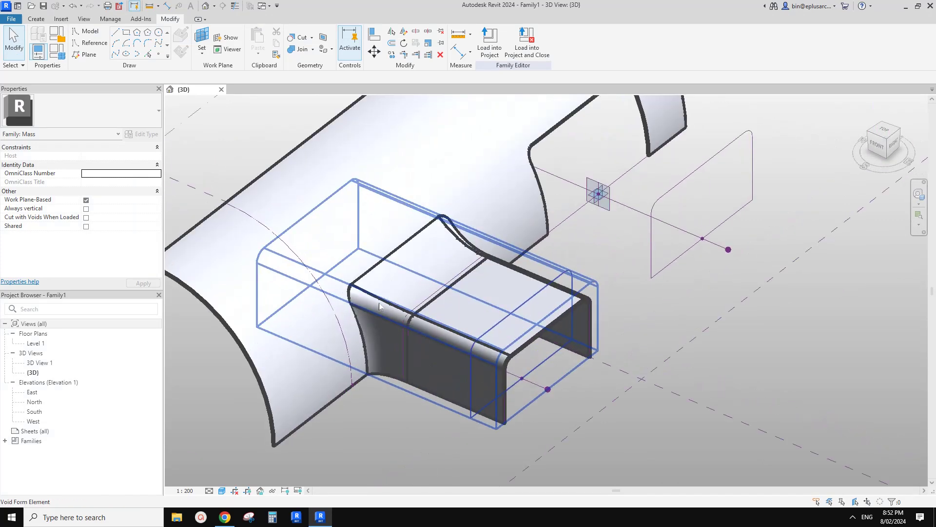
pyautogui.scroll(3, 395, 328)
pyautogui.keyDown('shift'); pyautogui.moveTo(396, 336); pyautogui.dragTo(447, 336, button='middle'); pyautogui.keyUp('shift')
pyautogui.scroll(1, 446, 336)
pyautogui.press('Tab')
pyautogui.click(478, 298)
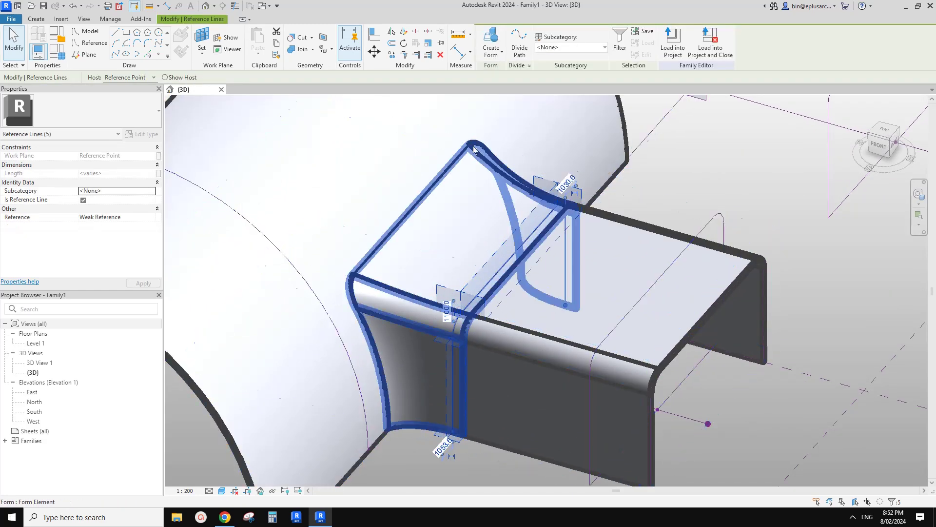
pyautogui.scroll(-2, 376, 290)
pyautogui.keyDown('shift'); pyautogui.moveTo(411, 324); pyautogui.dragTo(380, 325, button='middle'); pyautogui.keyUp('shift')
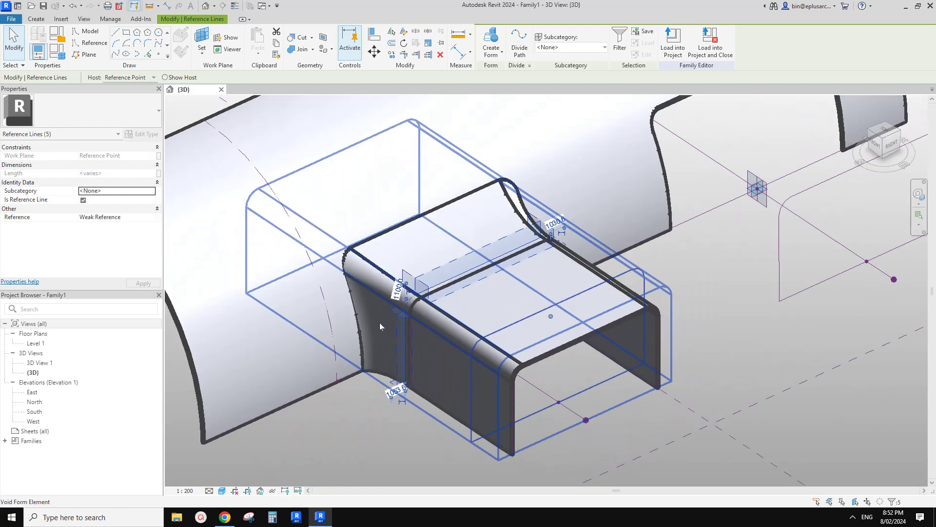
pyautogui.scroll(3, 399, 312)
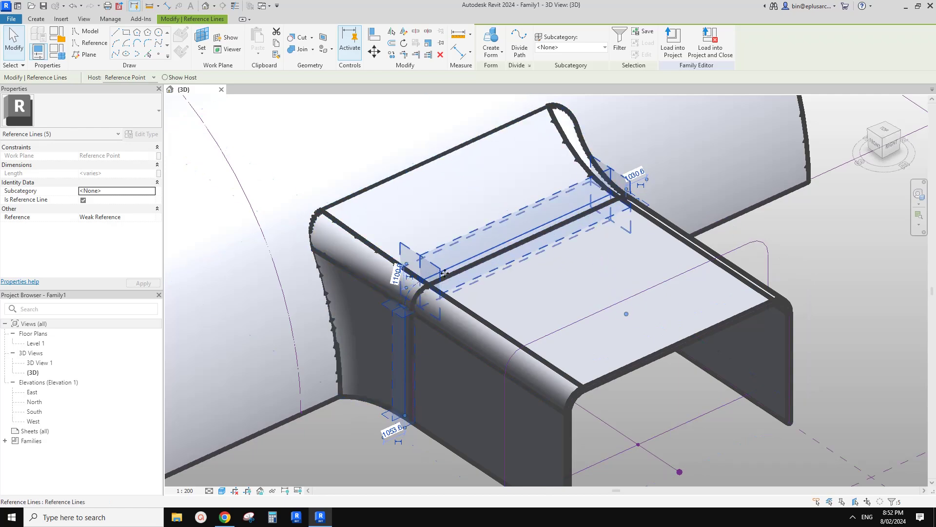
pyautogui.scroll(-3, 447, 280)
pyautogui.press('Escape')
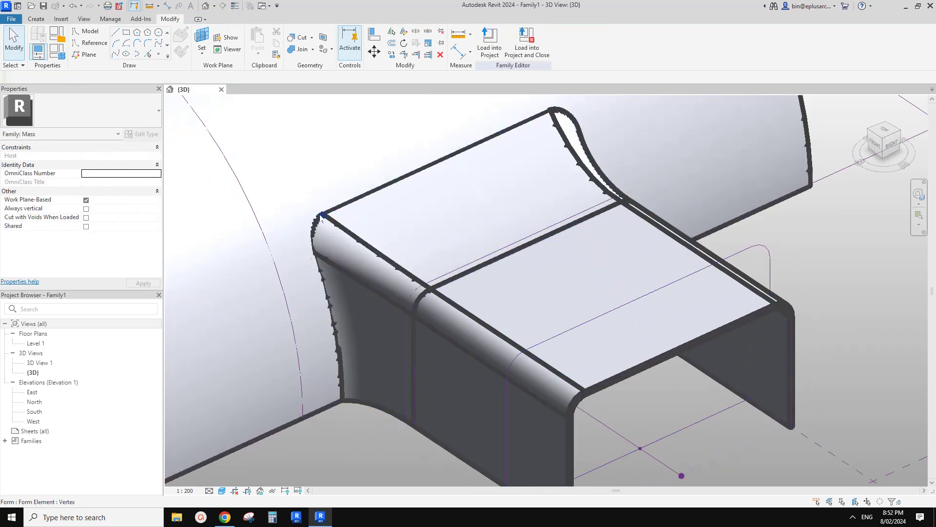
# Move the middle profile's reference point along the perpendicular line toward the curved form
pyautogui.scroll(3, 440, 272)
pyautogui.keyDown('shift'); pyautogui.moveTo(440, 272); pyautogui.dragTo(451, 310, button='middle'); pyautogui.keyUp('shift')
pyautogui.scroll(2, 432, 337)
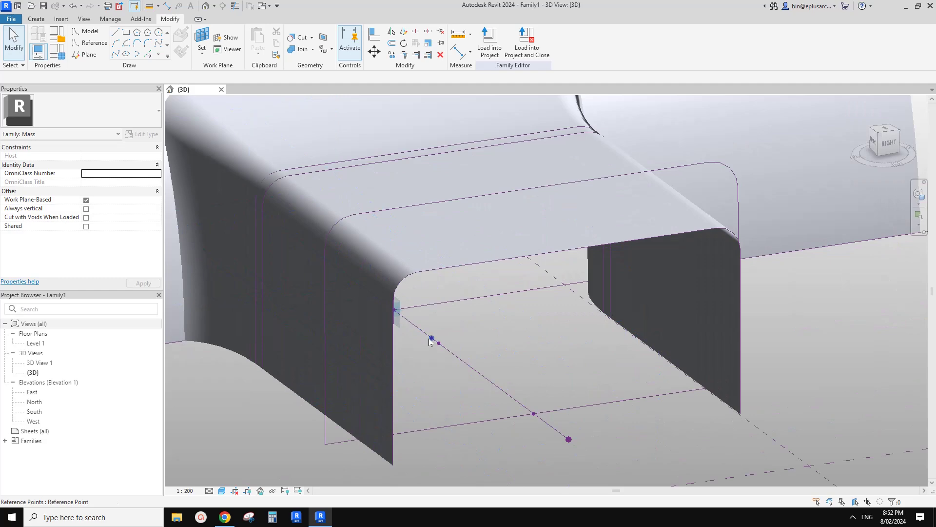
pyautogui.click(430, 338)
pyautogui.moveTo(420, 326); pyautogui.dragTo(404, 314)
pyautogui.keyDown('shift'); pyautogui.moveTo(405, 314); pyautogui.dragTo(542, 247, button='middle'); pyautogui.keyUp('shift')
pyautogui.press('Escape')
pyautogui.scroll(-3, 483, 321)
pyautogui.keyDown('shift'); pyautogui.moveTo(474, 215); pyautogui.dragTo(444, 354, button='middle'); pyautogui.keyUp('shift')
pyautogui.click(442, 351)
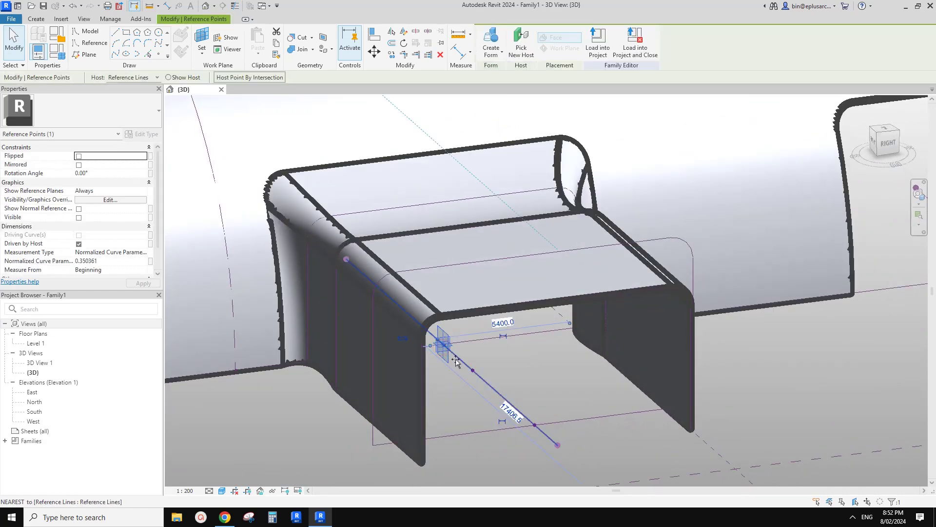
pyautogui.middleClick(461, 356)
pyautogui.press('Escape')
# Move the middle profile's reference point back outward, to about midway between the opening's base line and the box
pyautogui.moveTo(502, 300)
pyautogui.keyDown('shift'); pyautogui.mouseDown(button='middle')
pyautogui.moveTo(624, 413)
pyautogui.moveTo(502, 349)
pyautogui.moveTo(456, 378)
pyautogui.moveTo(443, 317)
pyautogui.moveTo(487, 345)
pyautogui.mouseUp(button='middle'); pyautogui.keyUp('shift')
pyautogui.press('f')
pyautogui.click(443, 322)
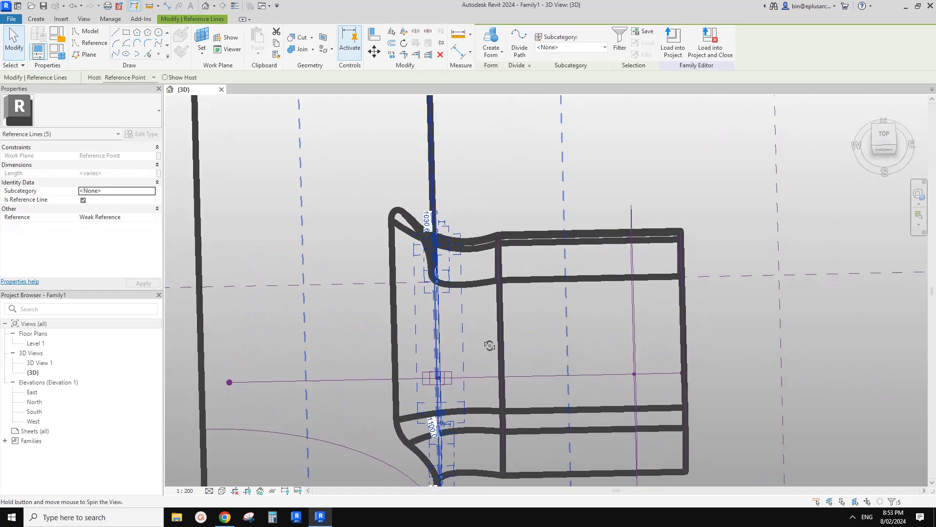
pyautogui.scroll(5, 440, 383)
pyautogui.click(429, 379)
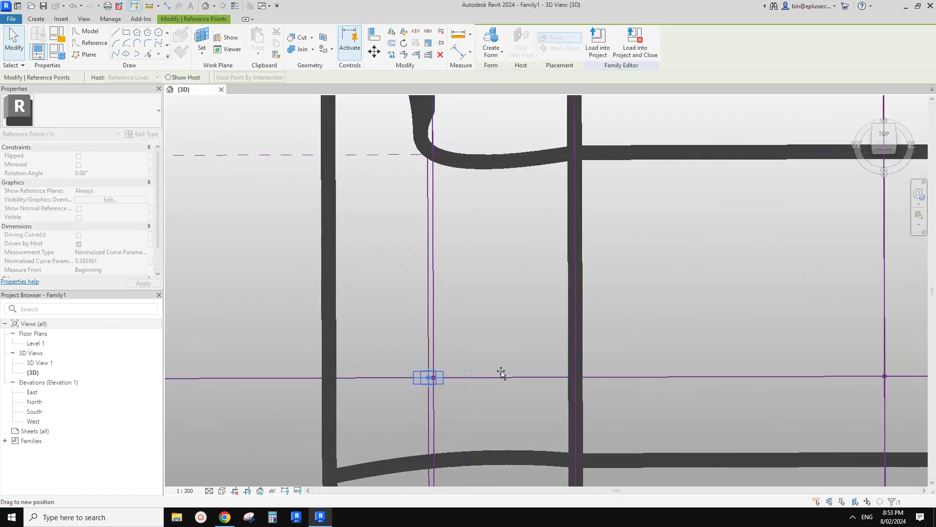
pyautogui.press('Escape')
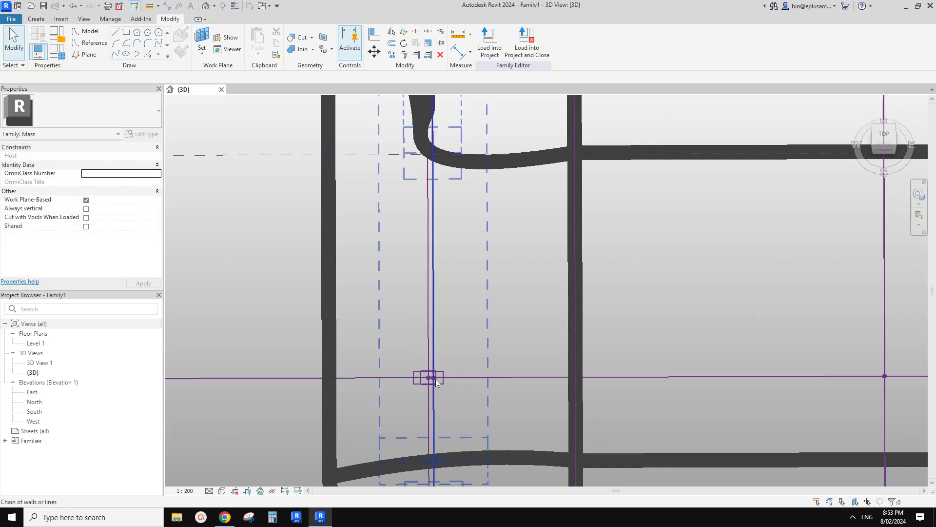
pyautogui.click(433, 378)
pyautogui.moveTo(433, 379); pyautogui.dragTo(497, 376)
pyautogui.scroll(-3, 495, 371)
pyautogui.moveTo(494, 369)
pyautogui.keyDown('shift'); pyautogui.mouseDown(button='middle')
pyautogui.moveTo(497, 247)
pyautogui.moveTo(516, 348)
pyautogui.moveTo(514, 332)
pyautogui.moveTo(476, 318)
pyautogui.moveTo(470, 355)
pyautogui.moveTo(530, 241)
pyautogui.moveTo(458, 356)
pyautogui.moveTo(476, 372)
pyautogui.moveTo(476, 334)
pyautogui.moveTo(513, 307)
pyautogui.mouseUp(button='middle'); pyautogui.keyUp('shift')
pyautogui.press('Escape')
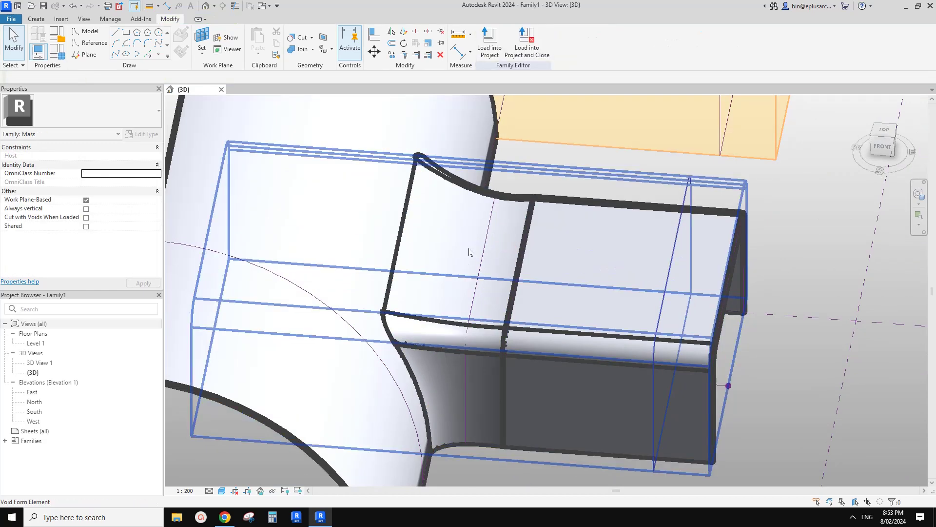
# Dissolve the transition form between the opening and the box
pyautogui.click(469, 252)
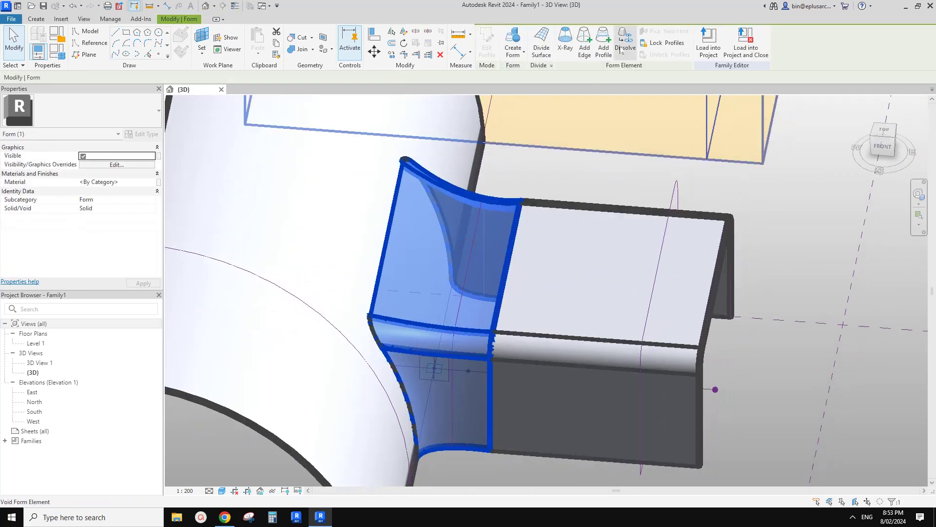
pyautogui.click(624, 44)
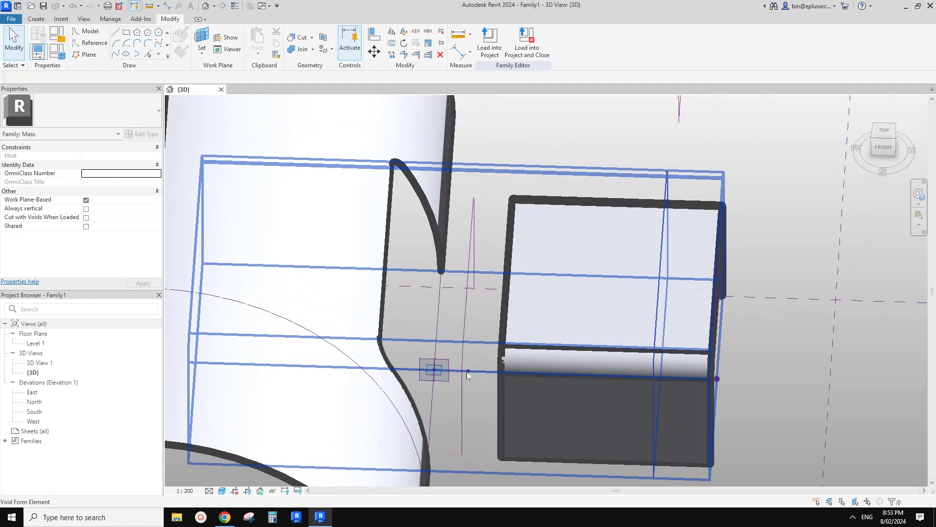
pyautogui.keyDown('shift'); pyautogui.moveTo(467, 373); pyautogui.dragTo(481, 229, button='middle'); pyautogui.keyUp('shift')
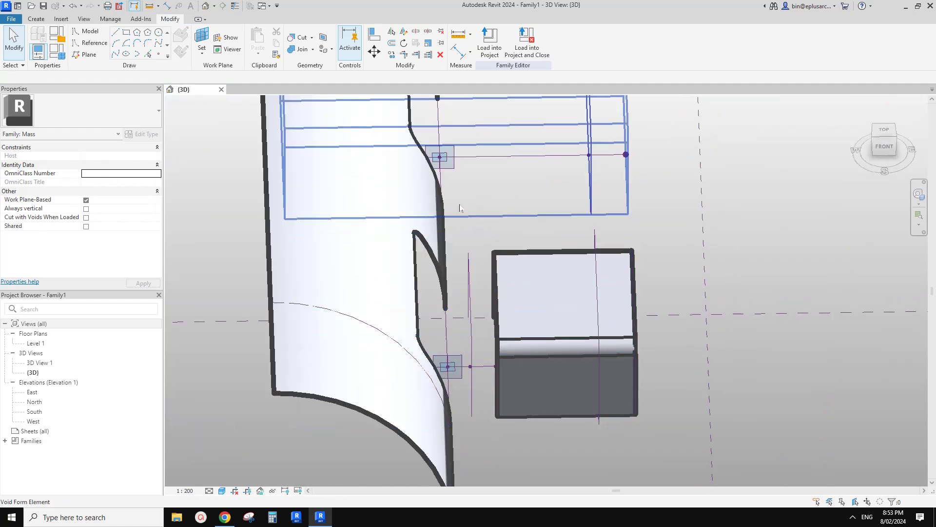
# Copy the middle open profile with its reference point outward beyond the box
pyautogui.moveTo(488, 420); pyautogui.dragTo(491, 432)
pyautogui.press('c')
pyautogui.press('o')
pyautogui.click(479, 299)
pyautogui.click(693, 306)
pyautogui.keyDown('shift'); pyautogui.moveTo(702, 320); pyautogui.dragTo(637, 339, button='middle'); pyautogui.keyUp('shift')
# Rehost the copied profile's point on the perpendicular reference line, between the middle profile and the box
pyautogui.click(670, 414)
pyautogui.keyDown('shift'); pyautogui.moveTo(668, 423); pyautogui.dragTo(701, 422, button='middle'); pyautogui.keyUp('shift')
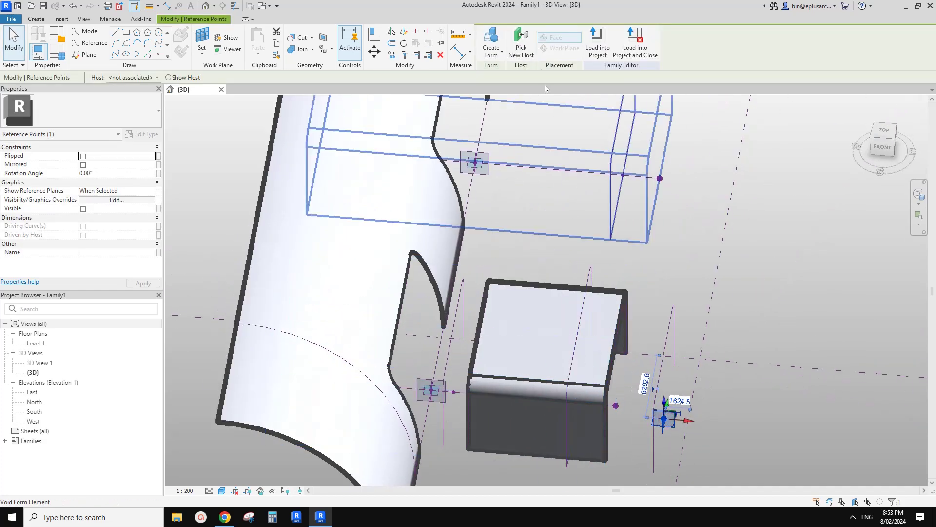
pyautogui.click(524, 45)
pyautogui.click(465, 401)
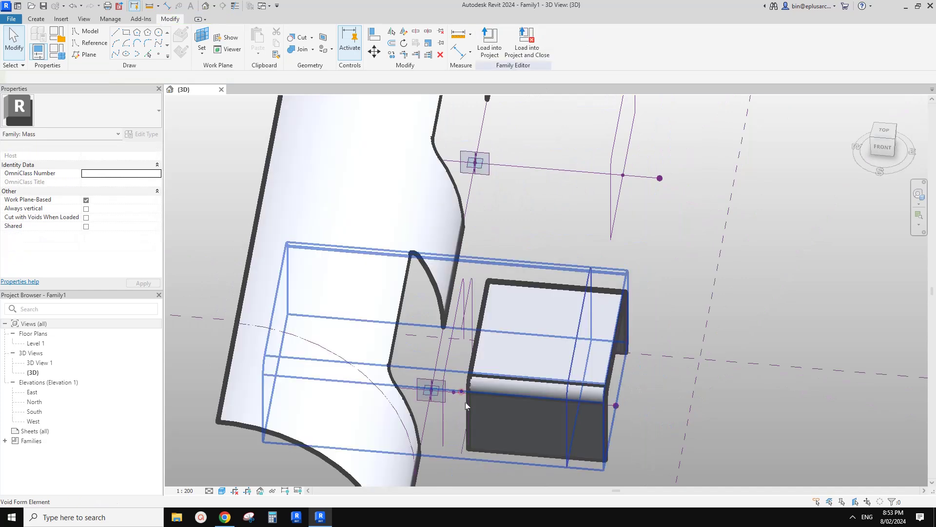
pyautogui.scroll(3, 465, 392)
pyautogui.click(461, 389)
pyautogui.keyDown('shift'); pyautogui.moveTo(460, 389); pyautogui.dragTo(532, 234, button='middle'); pyautogui.keyUp('shift')
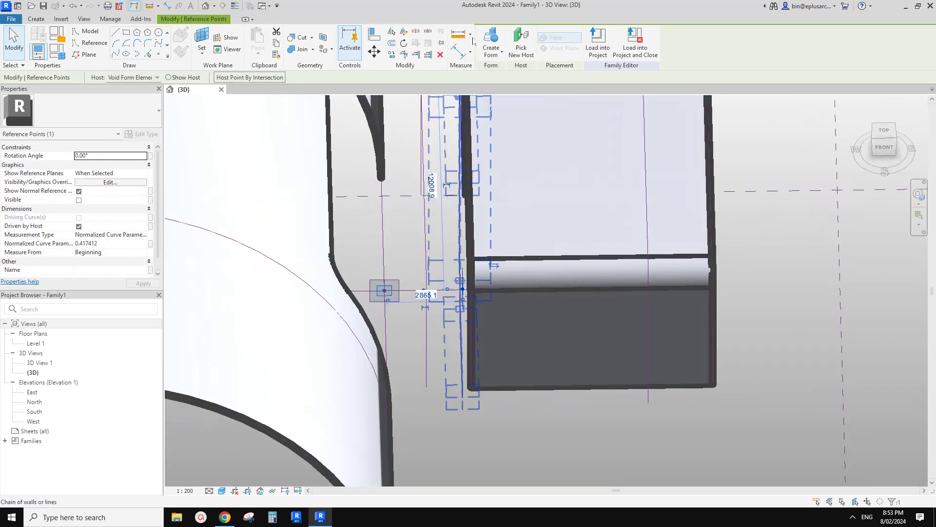
pyautogui.click(520, 49)
pyautogui.keyDown('shift'); pyautogui.moveTo(507, 273); pyautogui.dragTo(437, 325, button='middle'); pyautogui.keyUp('shift')
pyautogui.click(387, 253)
pyautogui.press('Escape')
# Move the copied profile's point close to the box's inner end, about 3100 from the opening's base line
pyautogui.scroll(2, 429, 264)
pyautogui.click(436, 325)
pyautogui.moveTo(464, 326); pyautogui.dragTo(470, 322)
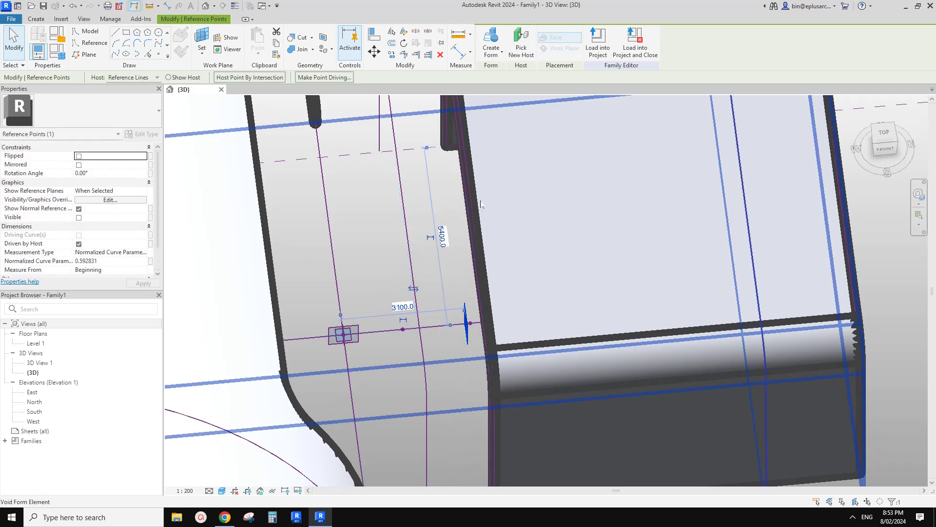
pyautogui.scroll(-1, 445, 262)
pyautogui.keyDown('shift'); pyautogui.moveTo(445, 262); pyautogui.dragTo(420, 248, button='middle'); pyautogui.keyUp('shift')
pyautogui.press('Escape')
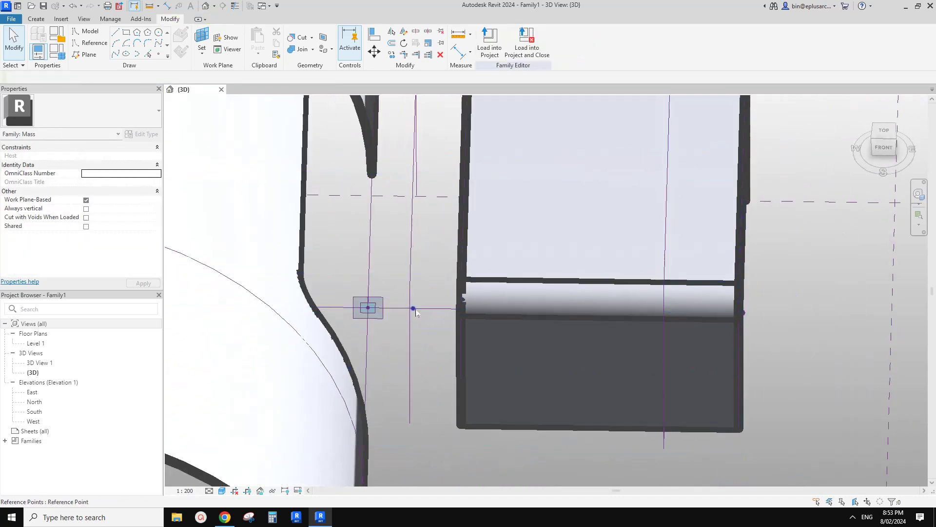
# Move the middle profile's point closer to the curved form, about 16500 from the outer reference plane
pyautogui.click(414, 309)
pyautogui.moveTo(403, 310); pyautogui.dragTo(397, 310)
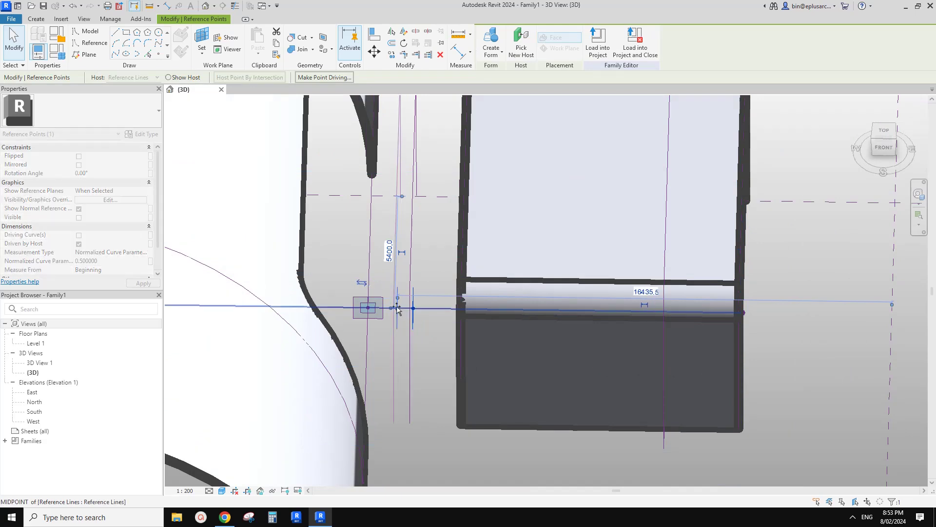
pyautogui.scroll(-2, 327, 305)
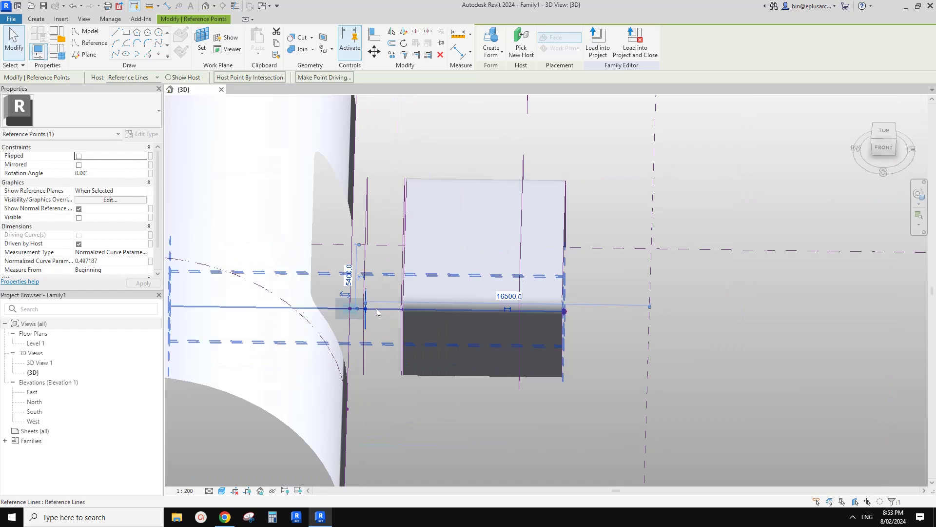
pyautogui.keyDown('shift'); pyautogui.moveTo(328, 305); pyautogui.dragTo(363, 298, button='middle'); pyautogui.keyUp('shift')
pyautogui.press('Escape')
# Select the middle open profile, its outward copy and the profile at the box's inner end together
pyautogui.scroll(1, 414, 200)
pyautogui.moveTo(414, 200); pyautogui.dragTo(468, 194, button='middle')
pyautogui.click(443, 187)
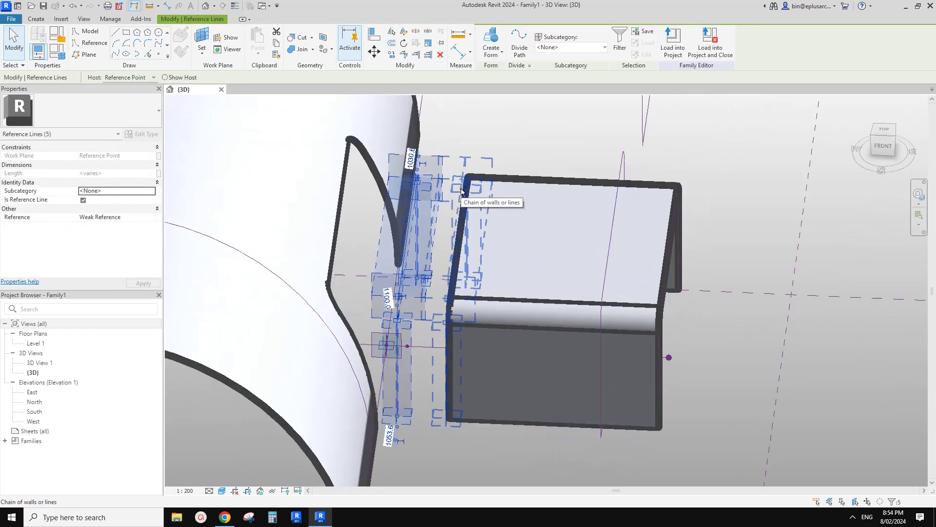
pyautogui.keyDown('ctrl'); pyautogui.click(462, 190); pyautogui.keyUp('ctrl')
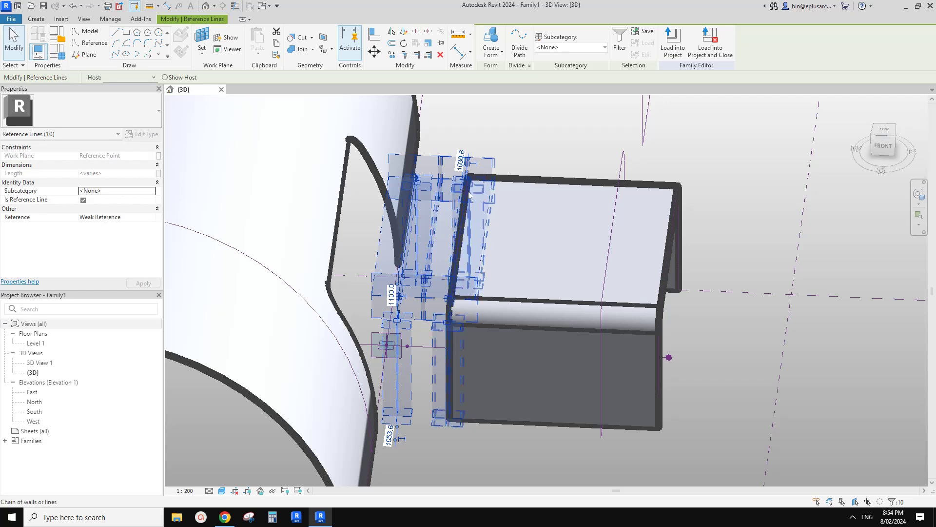
pyautogui.keyDown('ctrl'); pyautogui.click(469, 193); pyautogui.keyUp('ctrl')
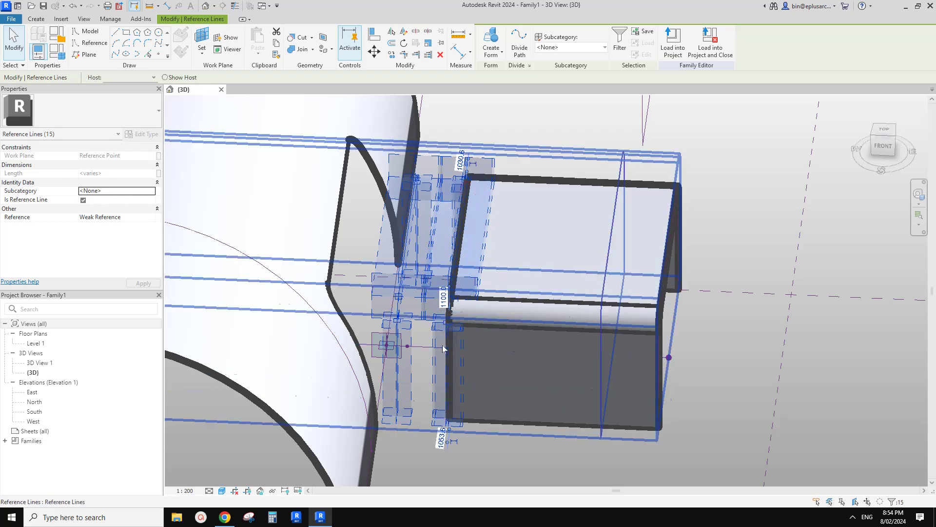
# Add one vertical side edge of the curved form's opening to the three selected profiles
pyautogui.keyDown('shift'); pyautogui.moveTo(441, 363); pyautogui.dragTo(409, 337, button='middle'); pyautogui.keyUp('shift')
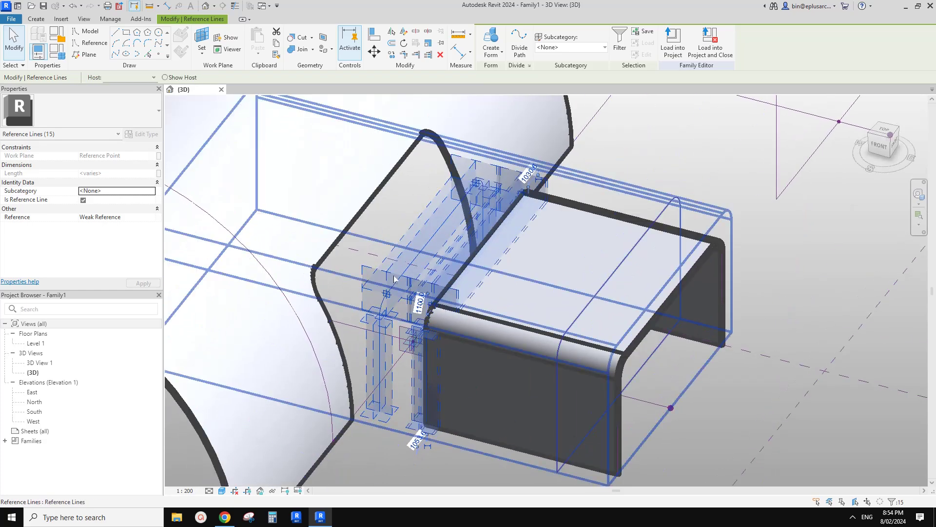
pyautogui.keyDown('shift'); pyautogui.moveTo(390, 303); pyautogui.dragTo(390, 322, button='middle'); pyautogui.keyUp('shift')
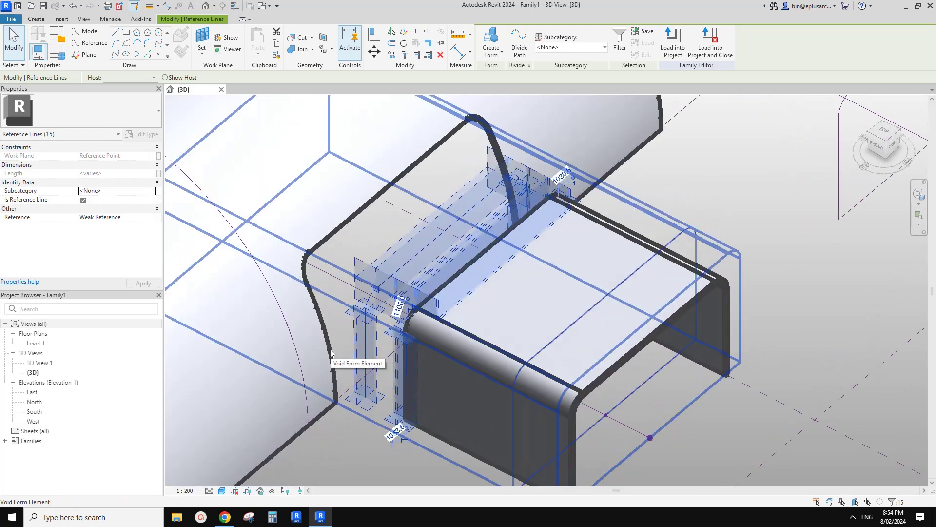
pyautogui.press('Tab')
pyautogui.press('Tab')
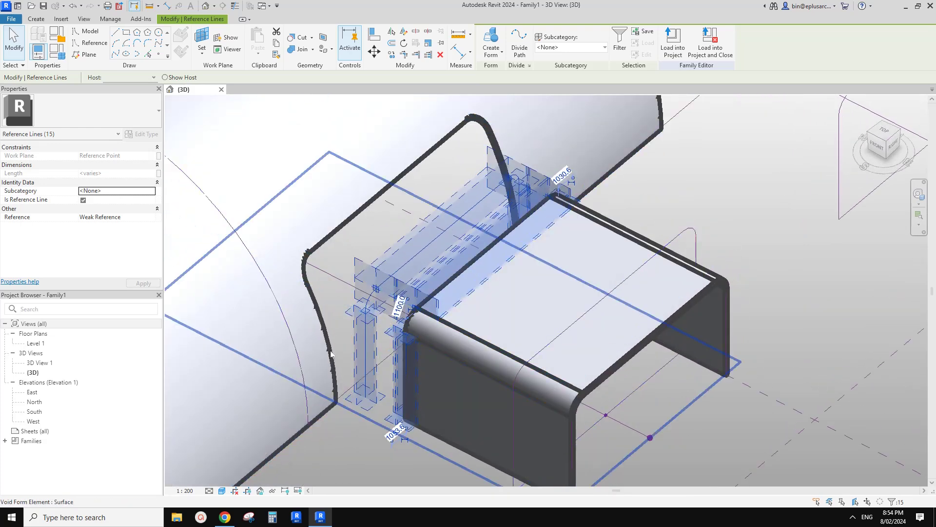
pyautogui.keyDown('shift'); pyautogui.moveTo(330, 353); pyautogui.dragTo(343, 292, button='middle'); pyautogui.keyUp('shift')
pyautogui.press('Tab')
pyautogui.press('Tab')
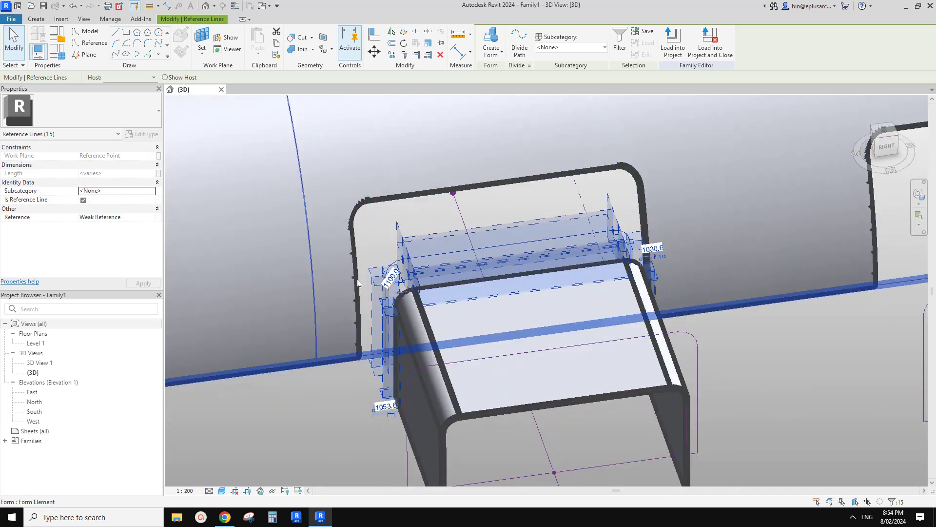
pyautogui.press('Tab')
pyautogui.press('Tab')
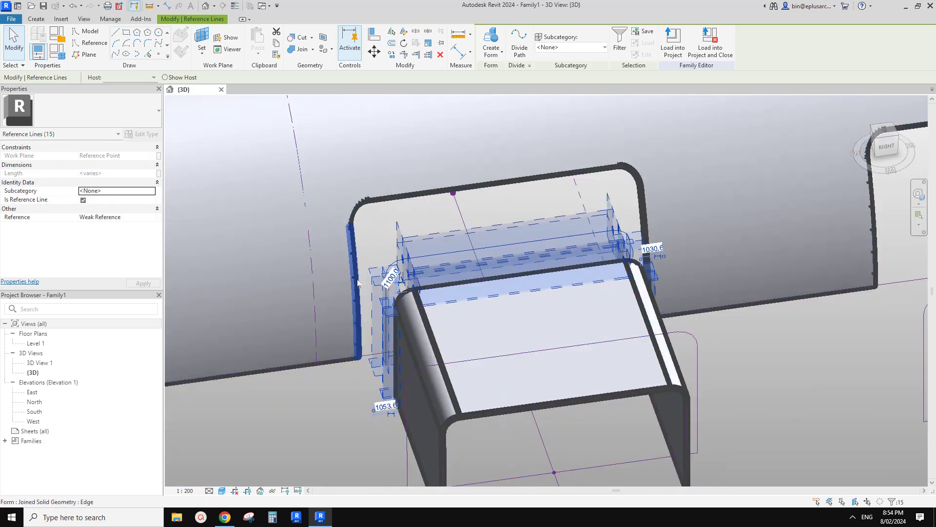
pyautogui.keyDown('ctrl'); pyautogui.click(358, 283); pyautogui.keyUp('ctrl')
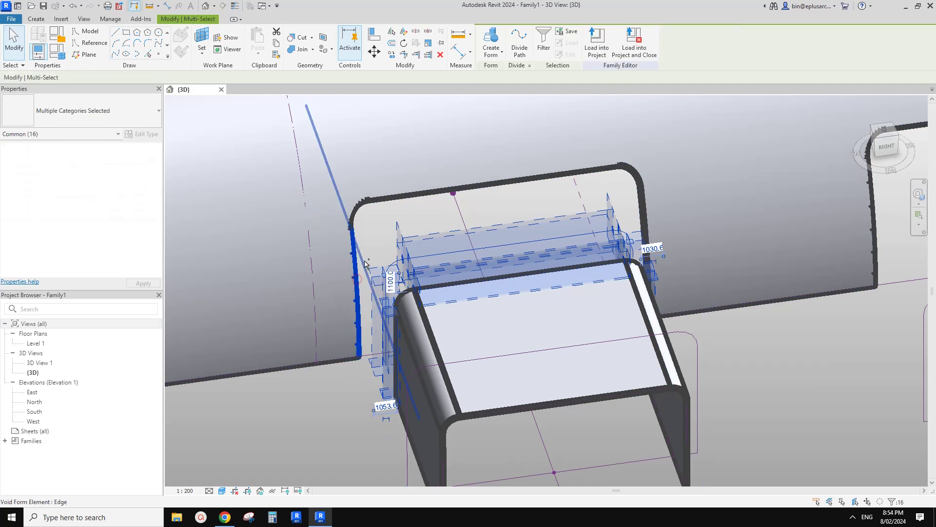
# Switch the 3D view to wireframe to expose the opening's rounded corner edge for selection
pyautogui.scroll(2, 351, 244)
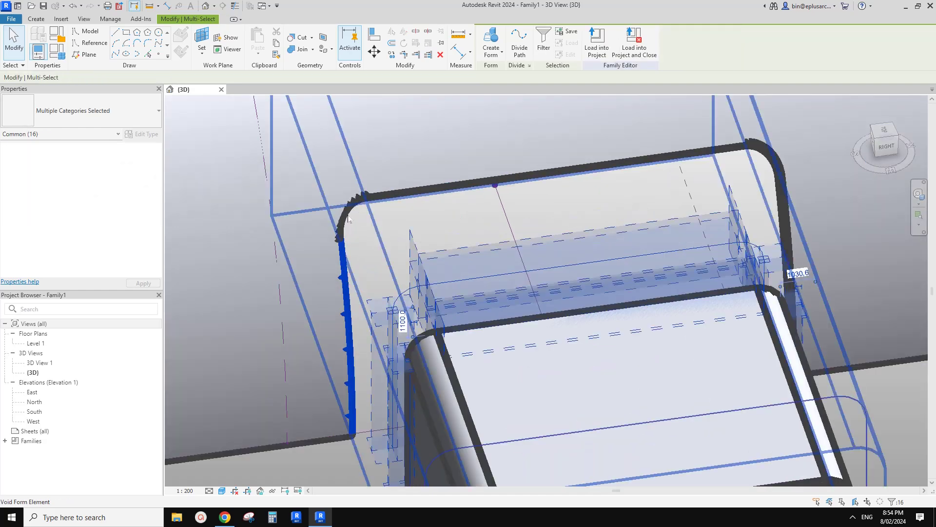
pyautogui.press('Tab')
pyautogui.press('Tab')
pyautogui.press('Tab')
pyautogui.press('Tab')
pyautogui.keyDown('shift'); pyautogui.moveTo(348, 218); pyautogui.dragTo(437, 324, button='middle'); pyautogui.keyUp('shift')
pyautogui.scroll(-3, 332, 293)
pyautogui.scroll(2, 390, 263)
pyautogui.moveTo(385, 254)
pyautogui.mouseDown(button='middle')
pyautogui.moveTo(363, 210)
pyautogui.moveTo(385, 217)
pyautogui.moveTo(300, 227)
pyautogui.mouseUp(button='middle')
pyautogui.press('f')
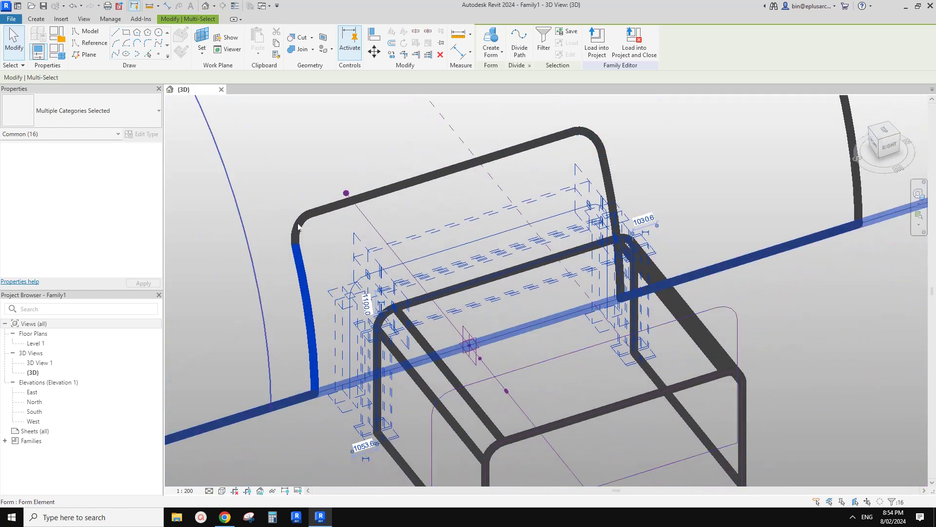
# Try to add the opening's remaining edges to the selected profiles, and clear the selection
pyautogui.scroll(-1, 299, 228)
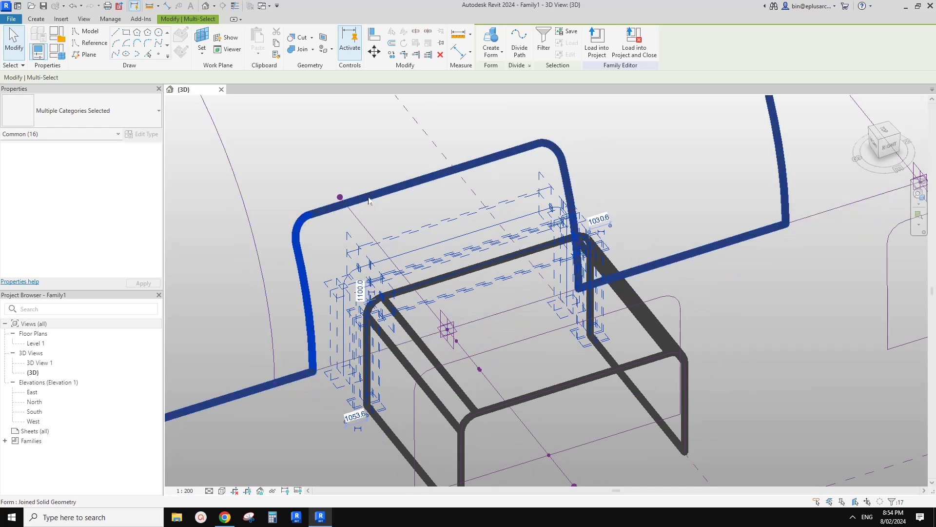
pyautogui.click(537, 165)
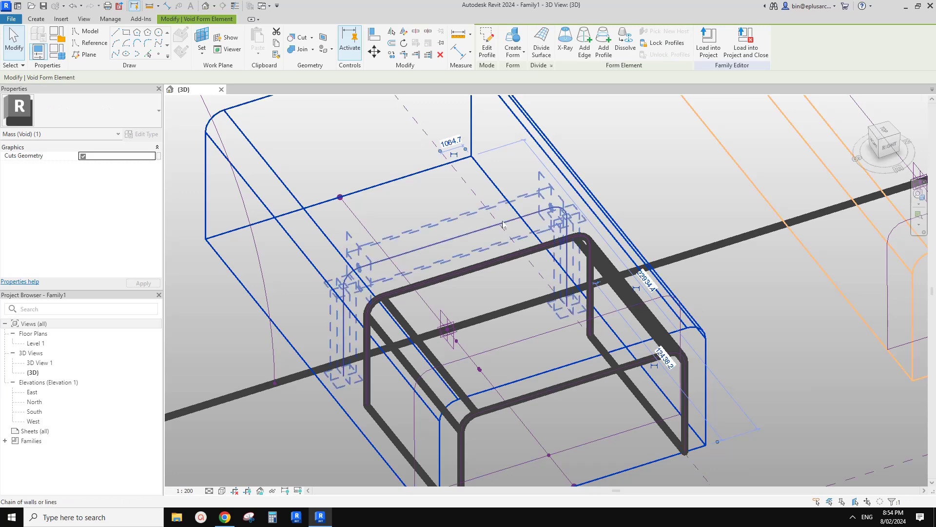
pyautogui.press('Delete')
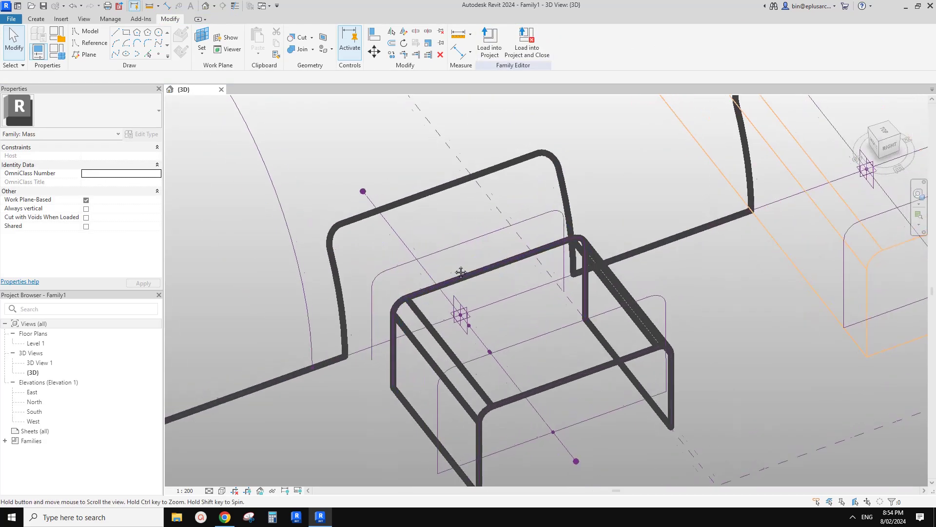
# Select the opening's complete edge chain on the curved form: both side edges, both rounded corners and the top edge
pyautogui.moveTo(461, 272); pyautogui.dragTo(448, 280, button='middle')
pyautogui.scroll(2, 357, 257)
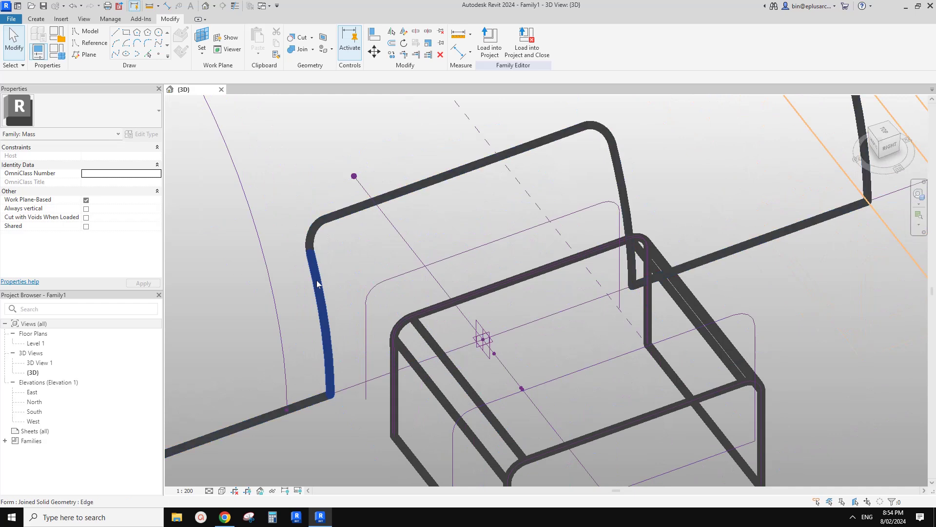
pyautogui.click(318, 254)
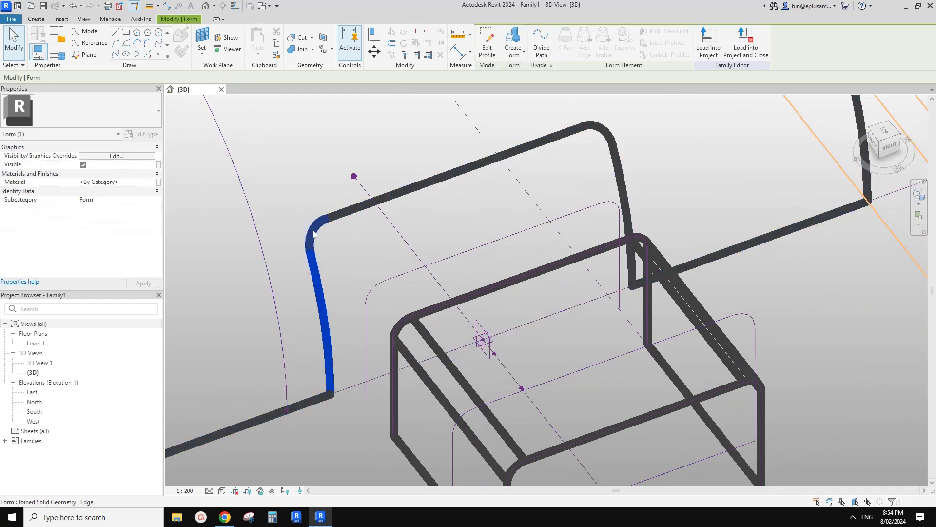
pyautogui.click(357, 215)
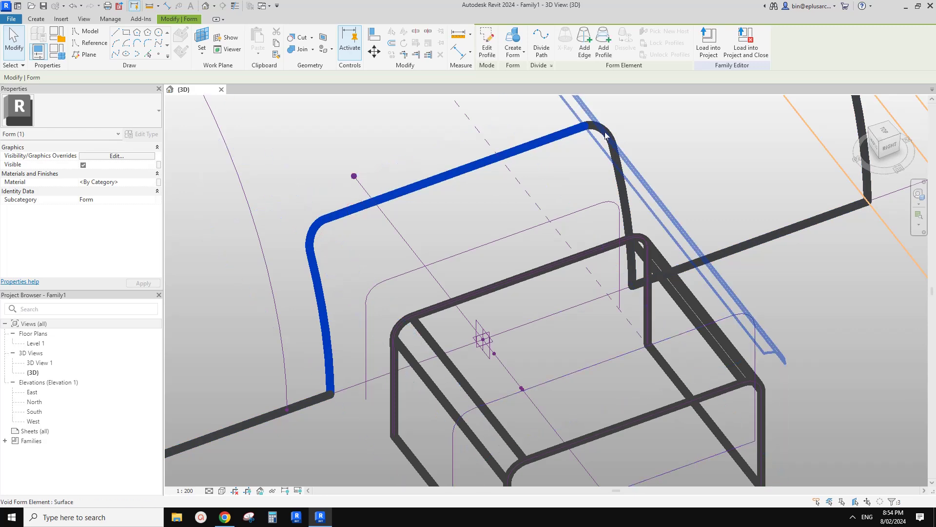
pyautogui.keyDown('shift'); pyautogui.moveTo(605, 135); pyautogui.dragTo(611, 117, button='middle'); pyautogui.keyUp('shift')
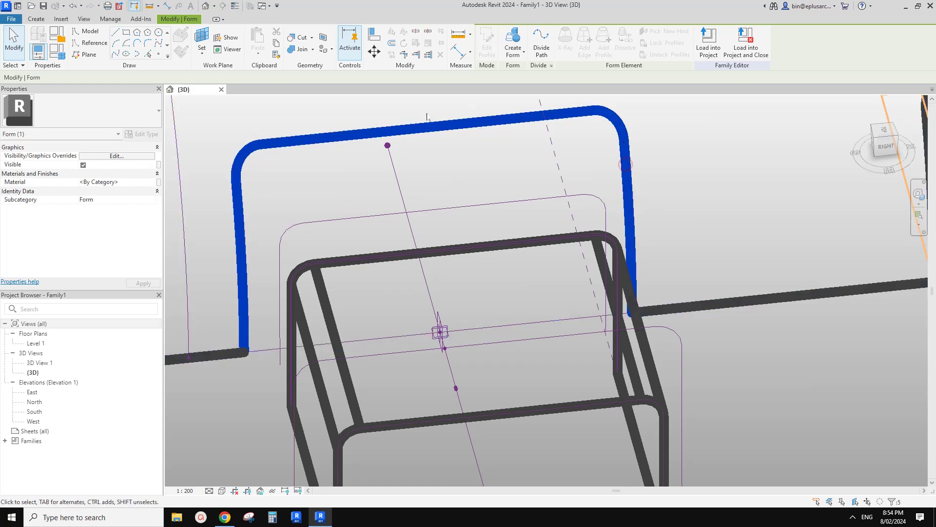
pyautogui.scroll(-1, 295, 190)
pyautogui.keyDown('shift'); pyautogui.moveTo(299, 196); pyautogui.dragTo(367, 221, button='middle'); pyautogui.keyUp('shift')
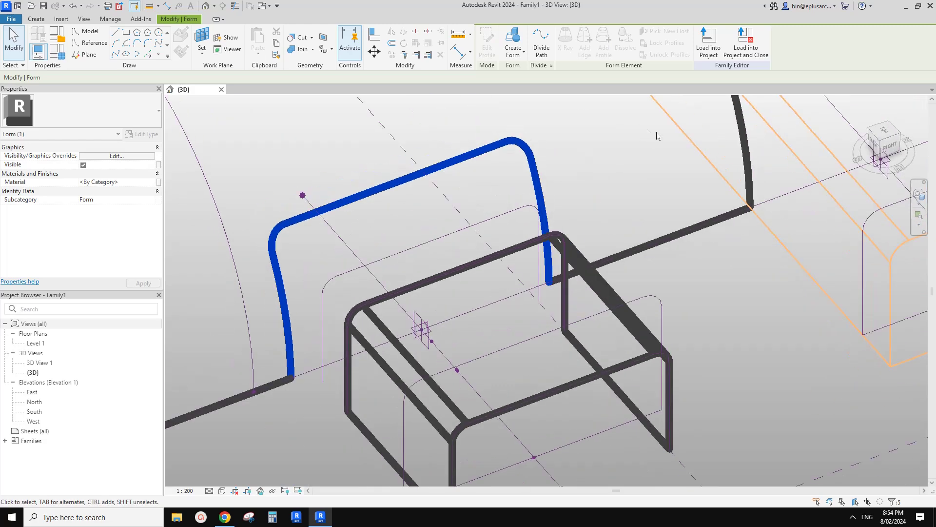
# Add the middle, copied and box-end profiles to the selected opening edges and create a lofted transition form
pyautogui.keyDown('ctrl'); pyautogui.click(493, 216); pyautogui.keyUp('ctrl')
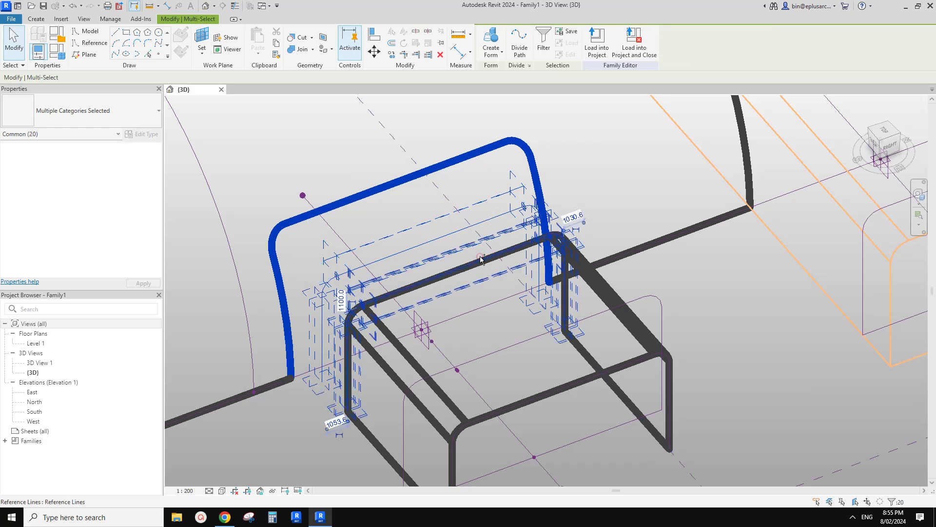
pyautogui.press('Escape')
pyautogui.keyDown('shift'); pyautogui.moveTo(480, 259); pyautogui.dragTo(558, 227, button='middle'); pyautogui.keyUp('shift')
pyautogui.scroll(2, 575, 196)
pyautogui.scroll(2, 541, 217)
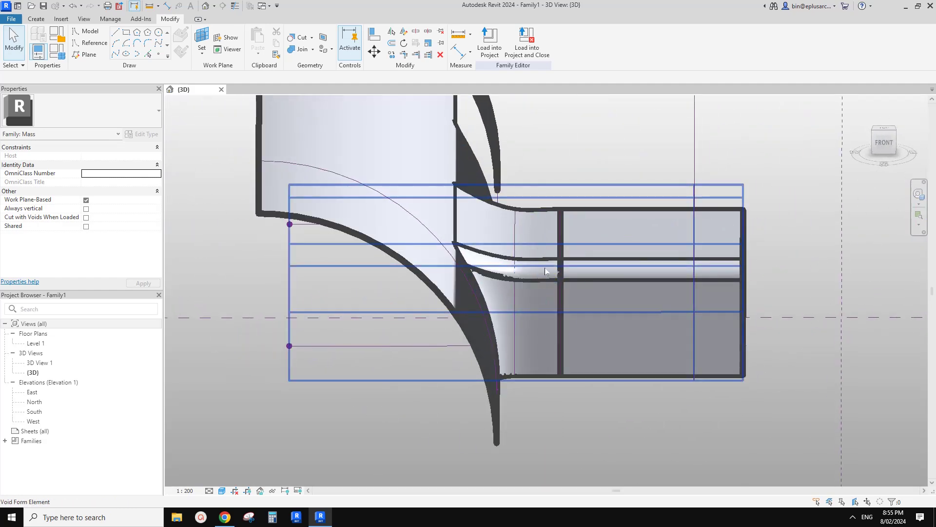
# Examine the lofted transition and the void forms at both openings from the outside and inside of the curved form
pyautogui.keyDown('shift'); pyautogui.moveTo(543, 280); pyautogui.dragTo(377, 247, button='middle'); pyautogui.keyUp('shift')
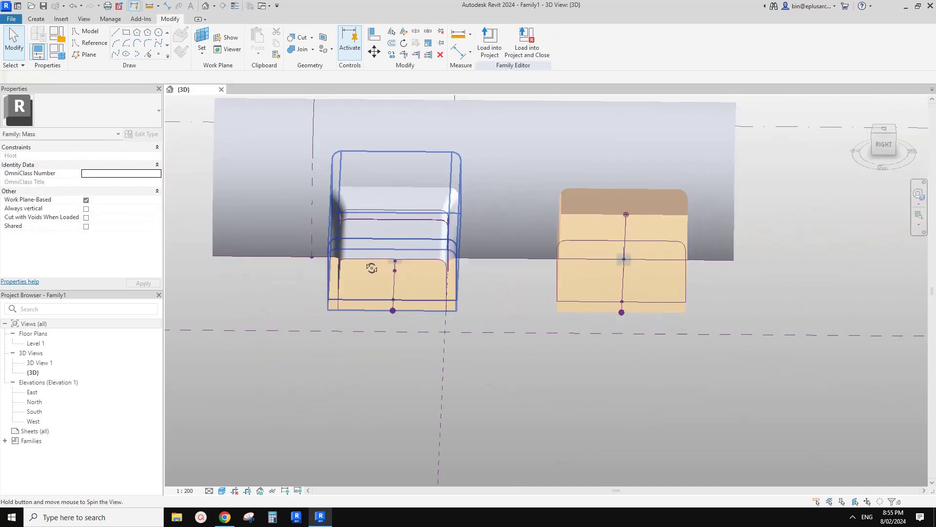
pyautogui.keyDown('shift'); pyautogui.moveTo(623, 323); pyautogui.dragTo(702, 332, button='middle'); pyautogui.keyUp('shift')
pyautogui.keyDown('shift'); pyautogui.moveTo(283, 396); pyautogui.dragTo(504, 341, button='middle'); pyautogui.keyUp('shift')
pyautogui.scroll(2, 555, 269)
pyautogui.press('Tab')
pyautogui.click(505, 340)
pyautogui.keyDown('shift'); pyautogui.moveTo(592, 292); pyautogui.dragTo(647, 297, button='middle'); pyautogui.keyUp('shift')
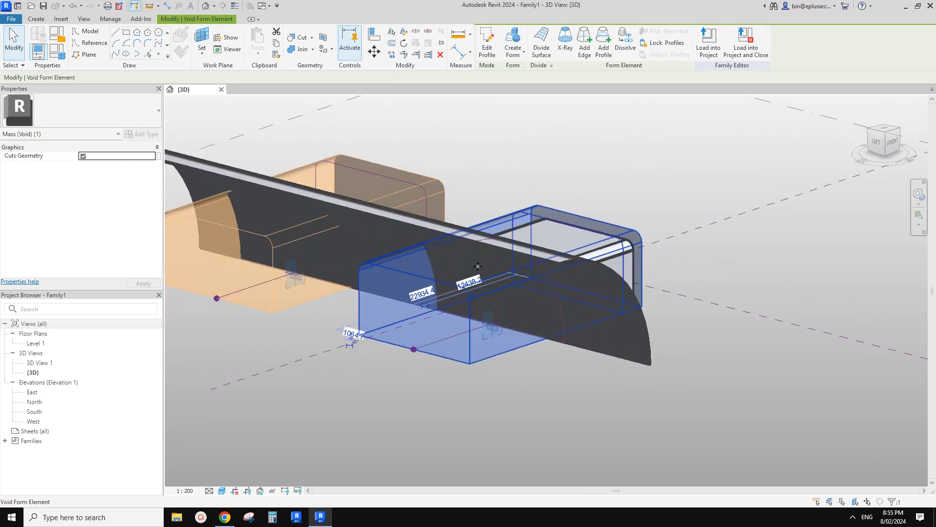
pyautogui.press('Escape')
pyautogui.keyDown('shift'); pyautogui.moveTo(581, 253); pyautogui.dragTo(589, 346, button='middle'); pyautogui.keyUp('shift')
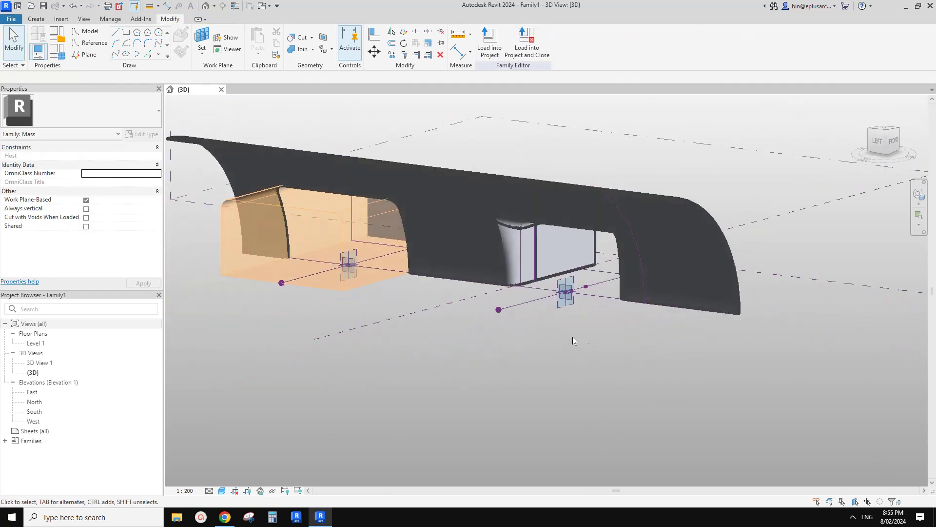
pyautogui.click(376, 282)
pyautogui.keyDown('shift'); pyautogui.moveTo(491, 320); pyautogui.dragTo(531, 360, button='middle'); pyautogui.keyUp('shift')
pyautogui.click(577, 373)
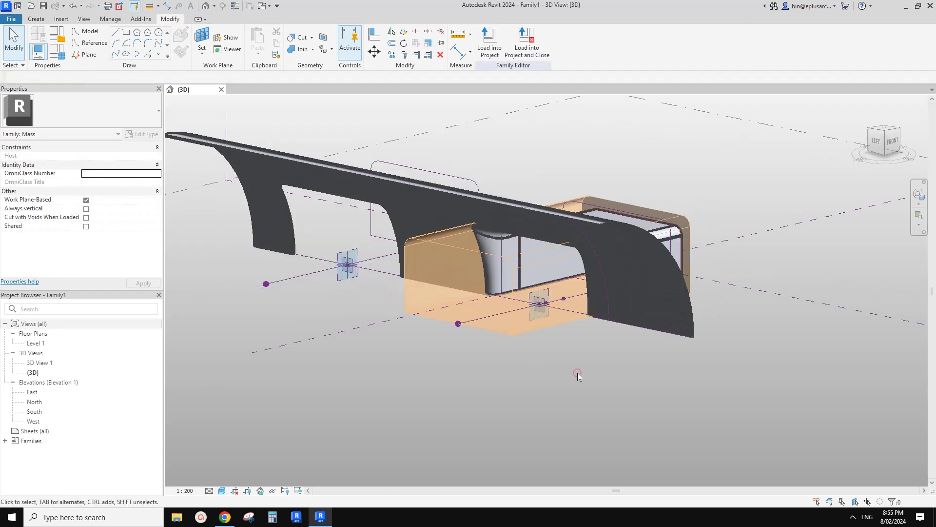
pyautogui.keyDown('shift'); pyautogui.moveTo(593, 253); pyautogui.dragTo(529, 286, button='middle'); pyautogui.keyUp('shift')
pyautogui.scroll(2, 499, 265)
pyautogui.moveTo(529, 287)
pyautogui.keyDown('shift'); pyautogui.mouseDown(button='middle')
pyautogui.moveTo(518, 291)
pyautogui.moveTo(531, 299)
pyautogui.mouseUp(button='middle'); pyautogui.keyUp('shift')
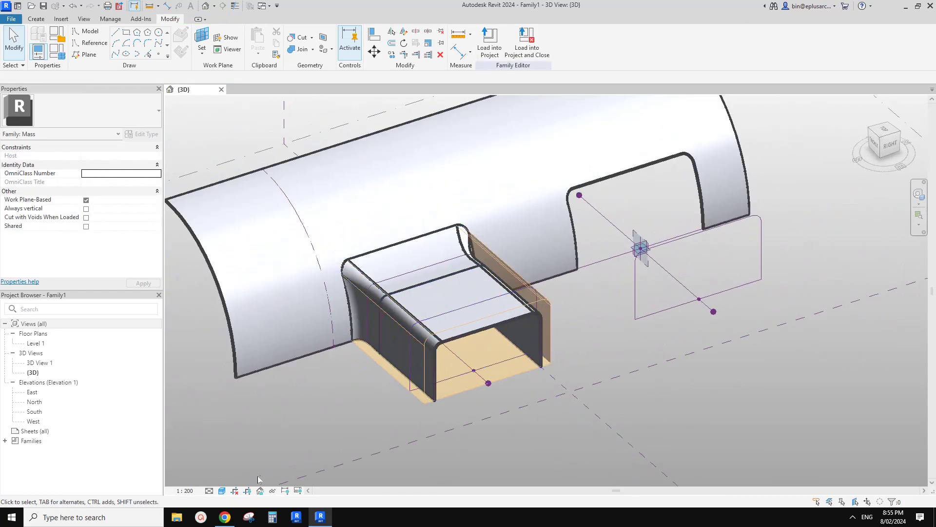
# Switch to the Google Docs reference drawings in Chrome and compare them with the transition and box in Revit
pyautogui.click(225, 520)
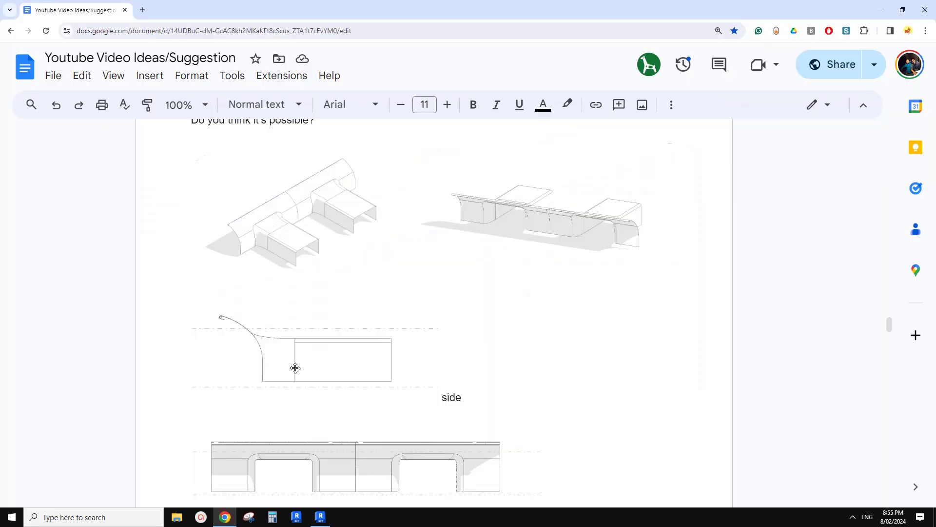
pyautogui.click(320, 517)
pyautogui.scroll(-1, 432, 353)
pyautogui.keyDown('shift'); pyautogui.moveTo(431, 353); pyautogui.dragTo(409, 334, button='middle'); pyautogui.keyUp('shift')
pyautogui.scroll(1, 463, 341)
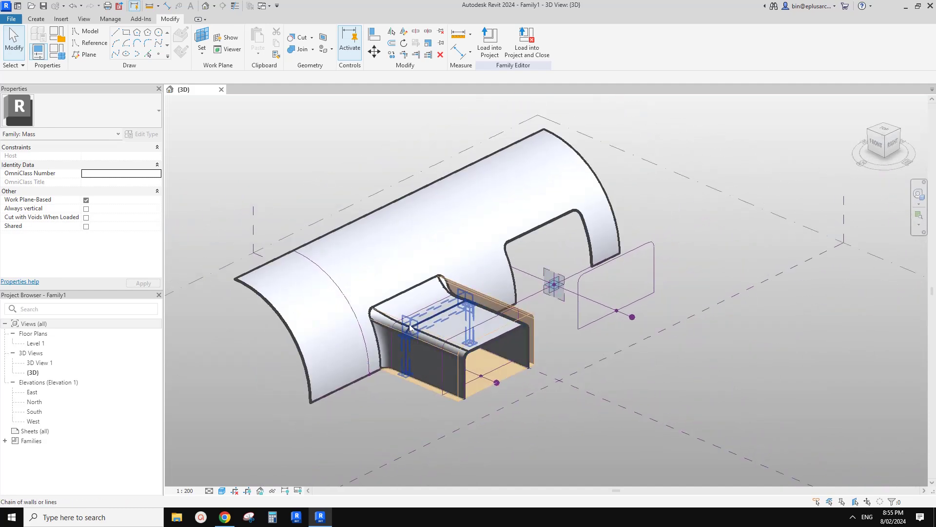
pyautogui.scroll(3, 415, 317)
pyautogui.scroll(-1, 415, 315)
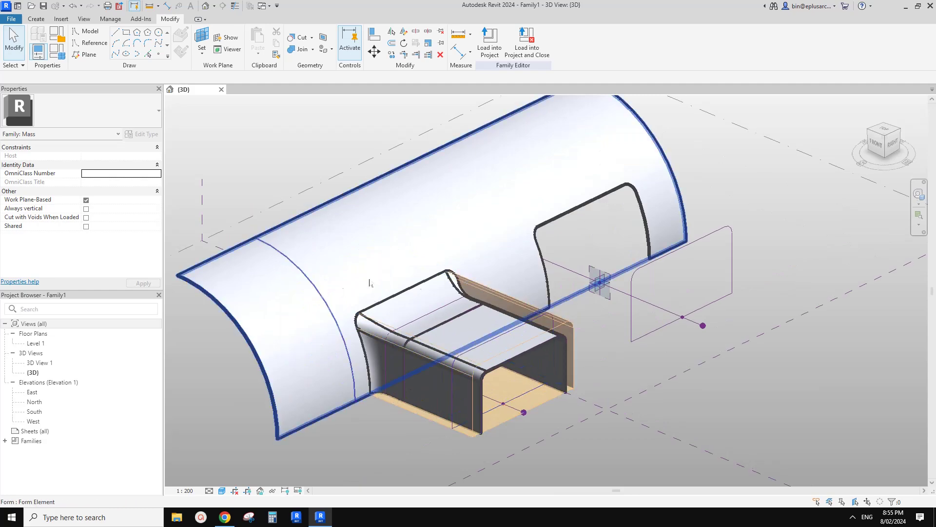
pyautogui.click(441, 323)
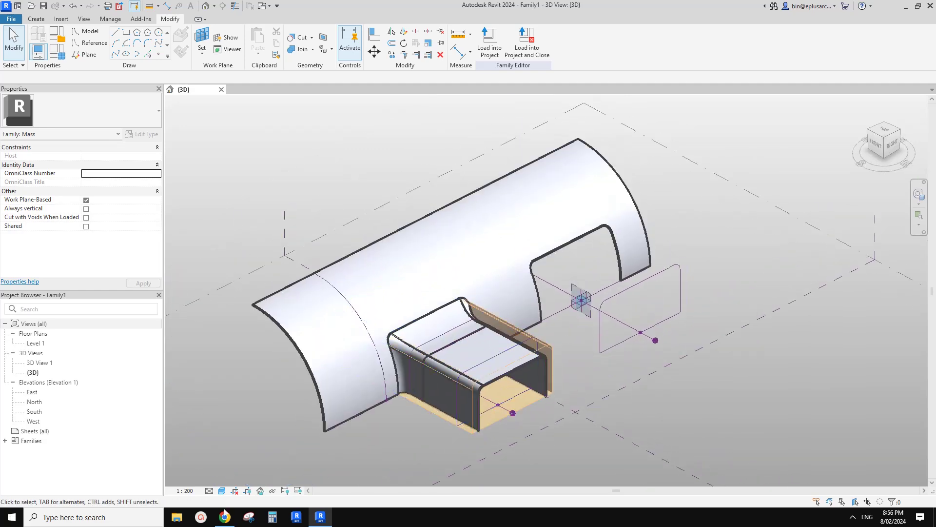
pyautogui.click(225, 516)
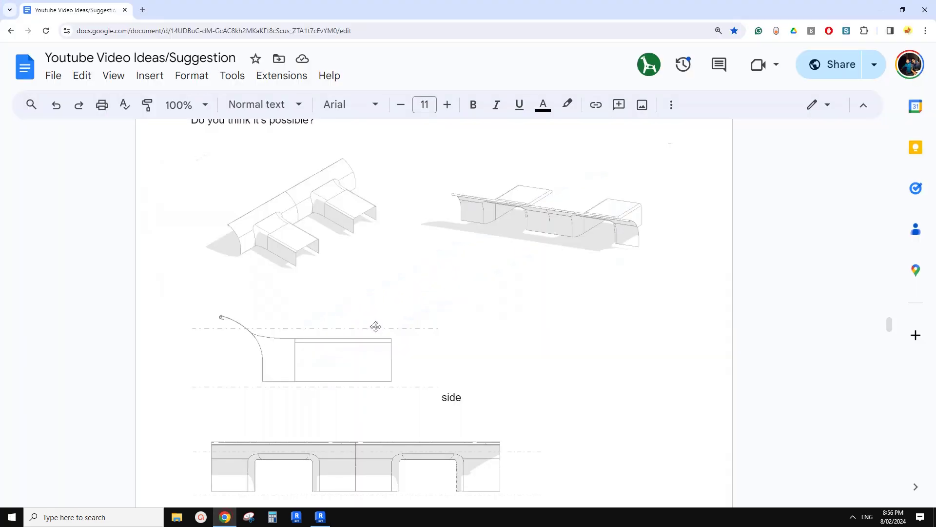
pyautogui.click(321, 517)
pyautogui.moveTo(426, 394); pyautogui.dragTo(414, 400, button='middle')
pyautogui.scroll(1, 429, 393)
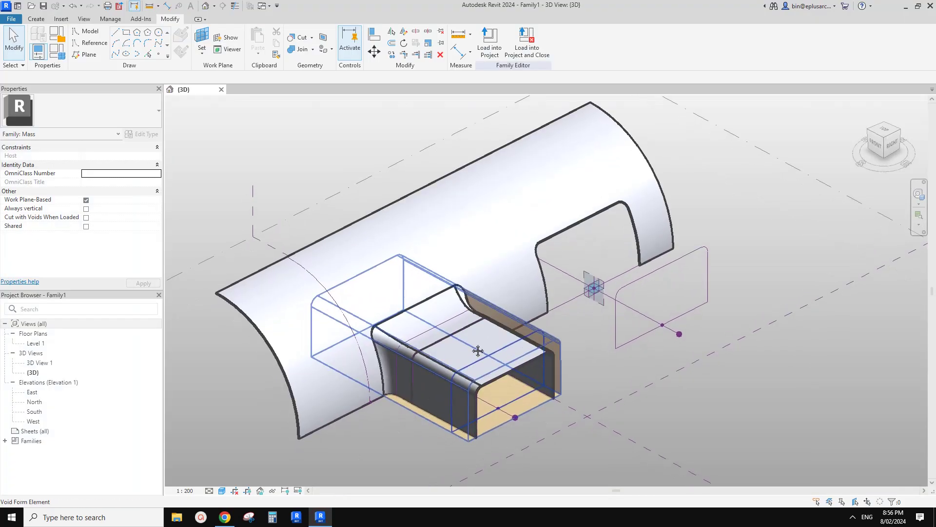